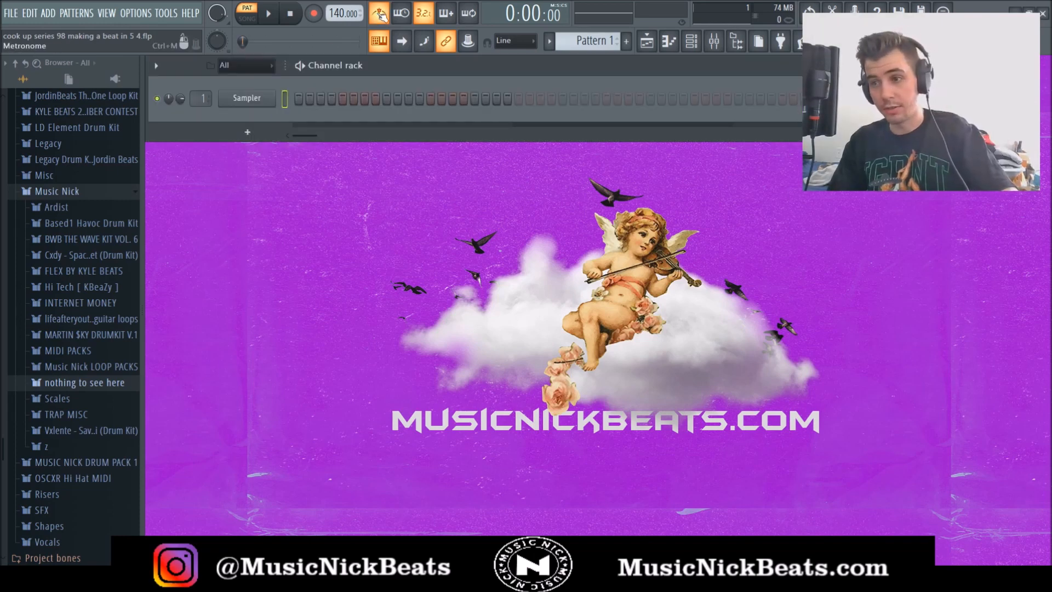
# Step: Play the metronome at 140 BPM to hear the beat, and stop playback
pyautogui.press('space')
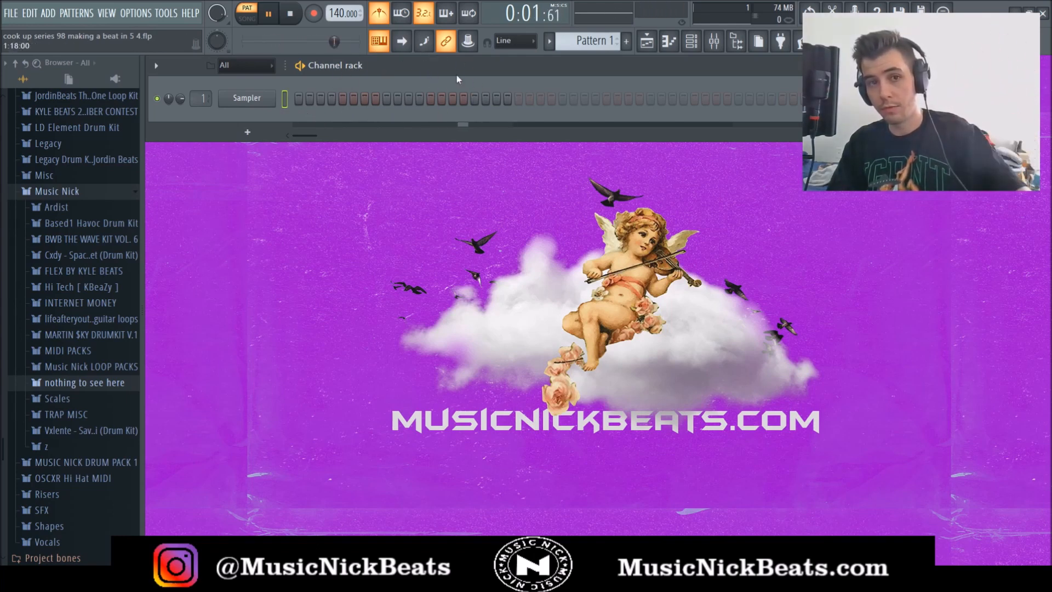
pyautogui.press('space')
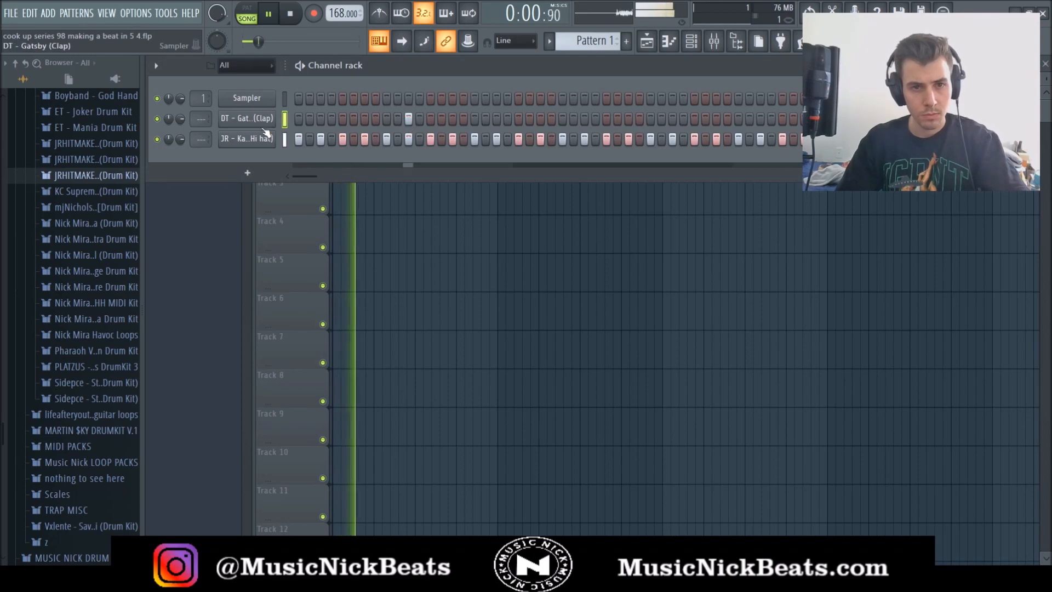
# Step: Try to repeat the DT - Gatsby clap note across four bars in its piano roll, and clear the copies
pyautogui.press('F7')
pyautogui.moveTo(268, 490); pyautogui.dragTo(268, 464)
pyautogui.moveTo(339, 94); pyautogui.dragTo(199, 100)
pyautogui.hotkey('ctrl', 'b')
pyautogui.hotkey('ctrl', 'b')
pyautogui.hotkey('ctrl', 'b')
pyautogui.hotkey('ctrl', 'z')
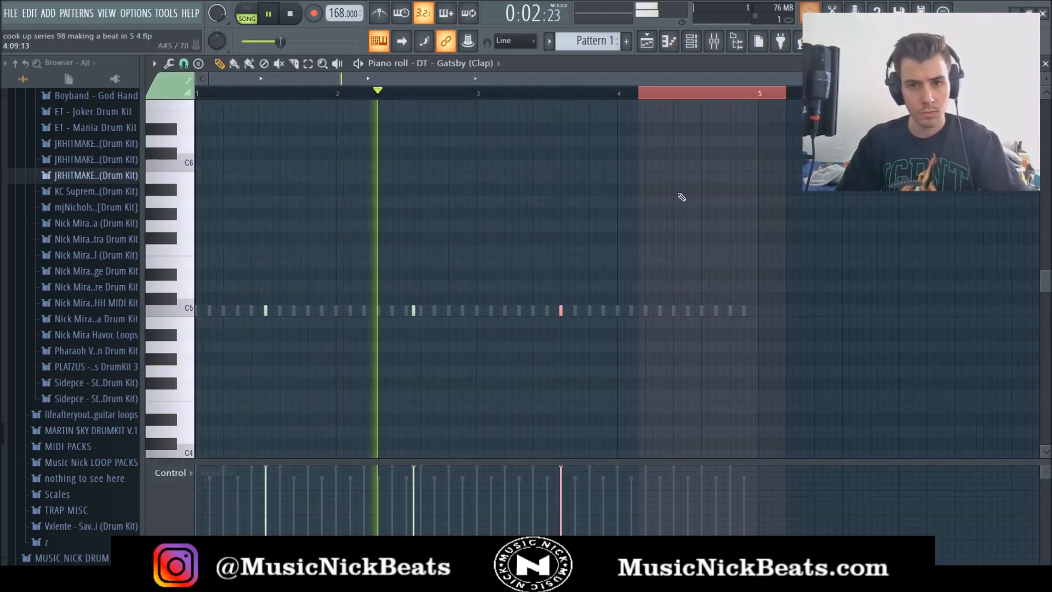
pyautogui.rightClick(561, 310)
# Step: Duplicate the first bar's clap note into bars 2, 3 and 4 and close the piano roll
pyautogui.press('space')
pyautogui.moveTo(336, 94); pyautogui.dragTo(197, 95)
pyautogui.hotkey('ctrl', 'b')
pyautogui.hotkey('ctrl', 'b')
pyautogui.hotkey('ctrl', 'b')
pyautogui.press('space')
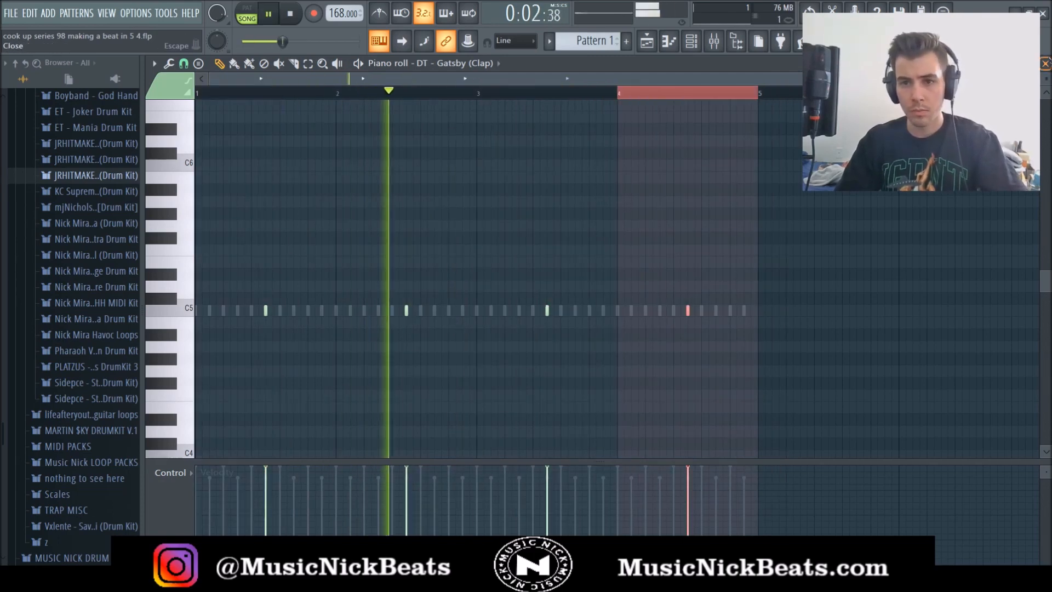
pyautogui.press('Escape')
pyautogui.press('Escape')
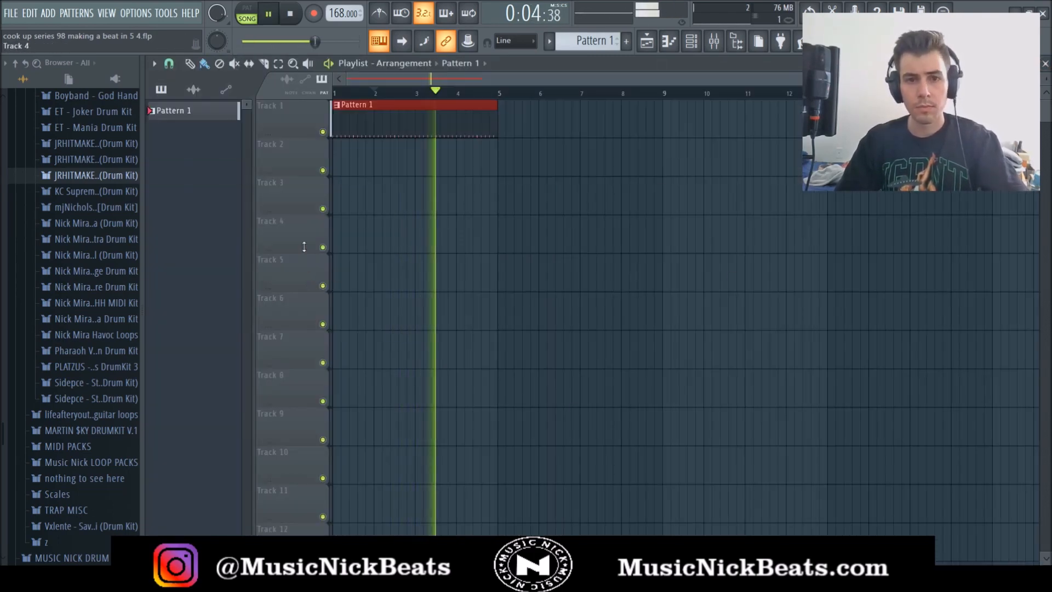
# Step: Add the nm - berry kick sample from the Nick Mira kit's Kicks folder as a new channel with a hit on step 1
pyautogui.press('F6')
pyautogui.click(60, 271)
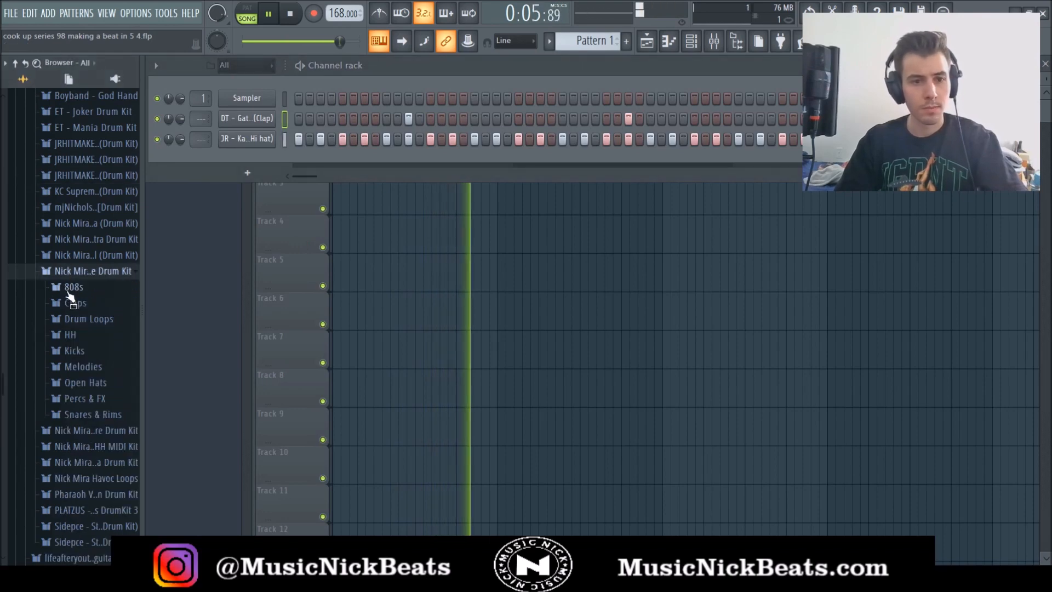
pyautogui.click(74, 351)
pyautogui.moveTo(96, 366); pyautogui.dragTo(294, 149)
pyautogui.press('space')
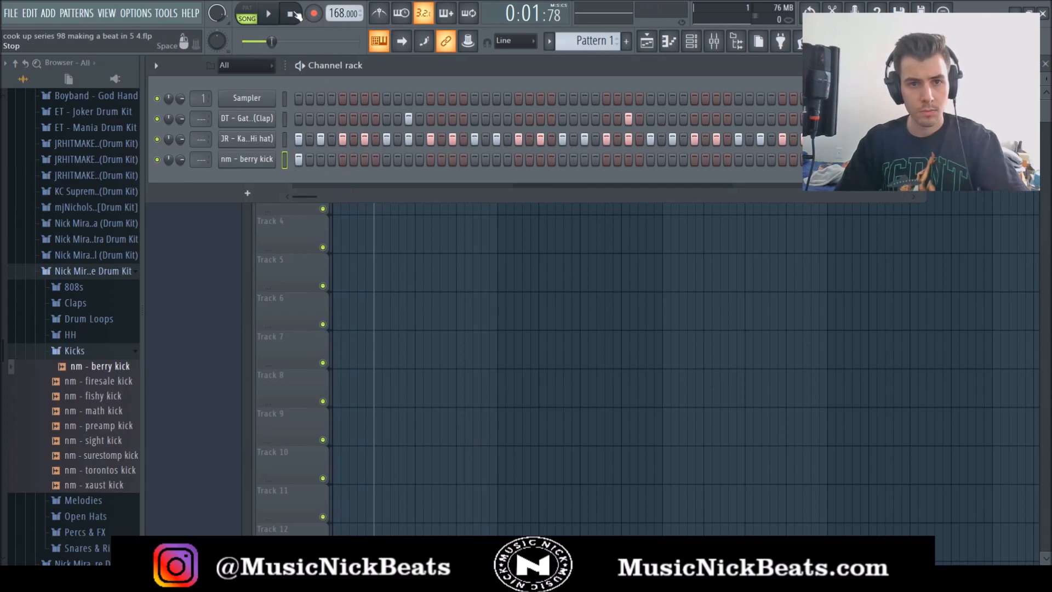
# Step: Try extra berry kick hits on steps 21 and 25 during playback, and remove both
pyautogui.press('space')
pyautogui.click(519, 160)
pyautogui.press('space')
pyautogui.click(562, 159)
pyautogui.rightClick(562, 159)
pyautogui.rightClick(520, 159)
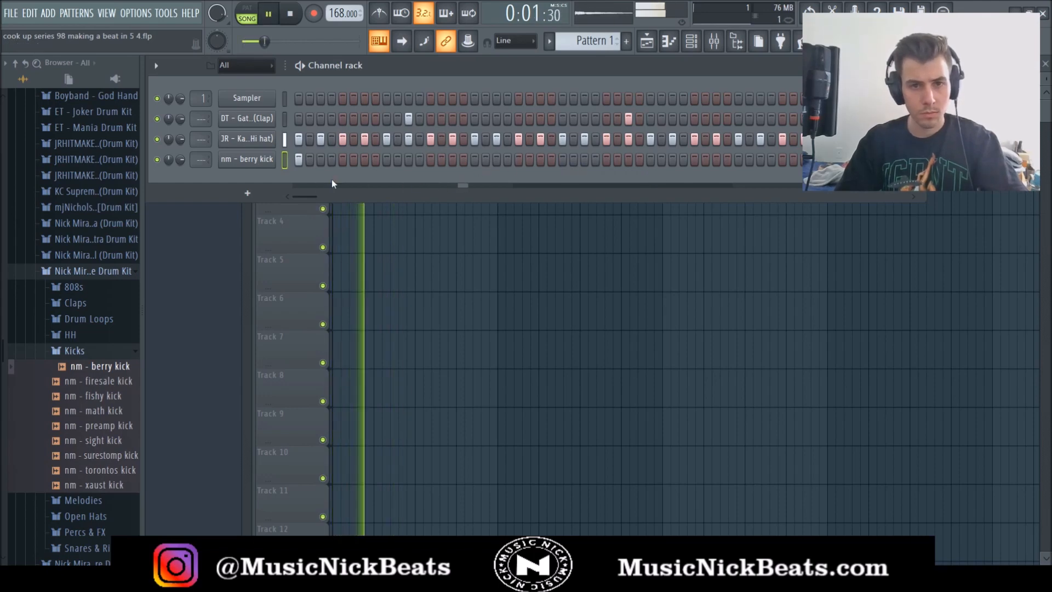
pyautogui.press('space')
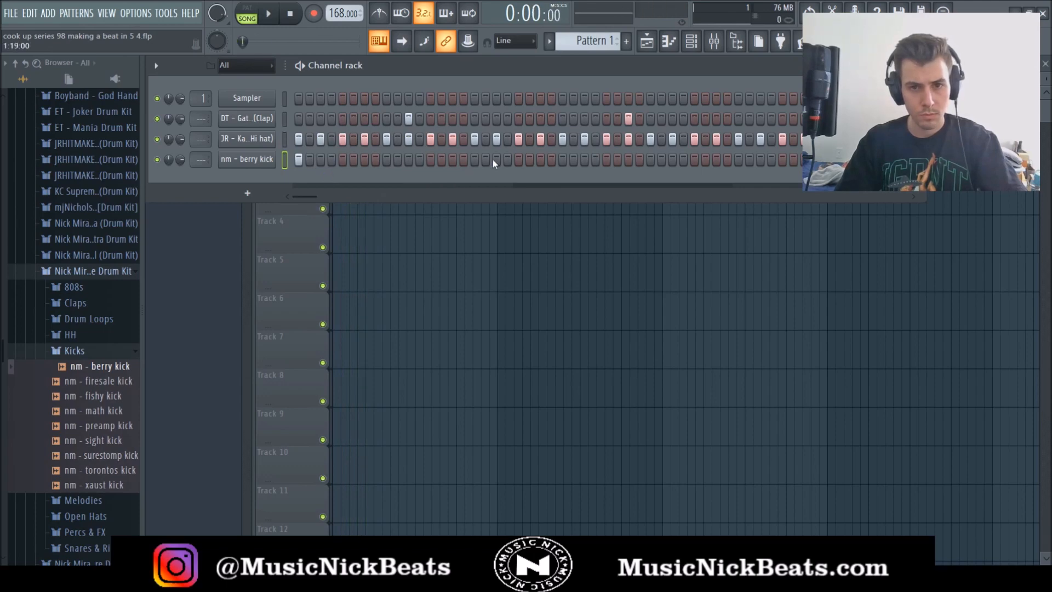
# Step: Place berry kick hits on steps 21, 37 and 41 while the pattern plays
pyautogui.press('space')
pyautogui.click(518, 159)
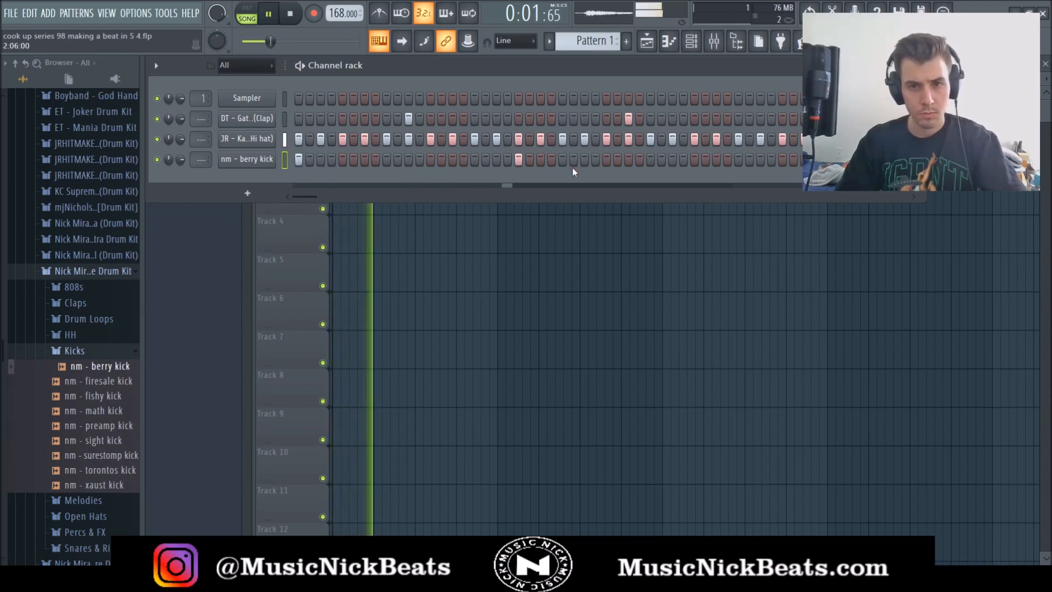
pyautogui.click(694, 159)
pyautogui.click(739, 160)
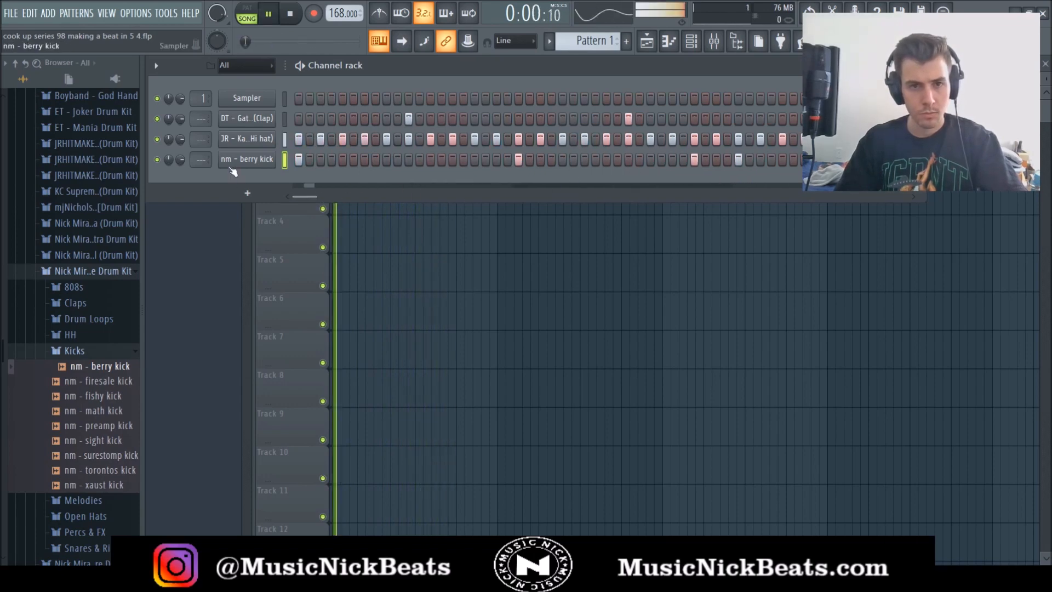
# Step: Add kick notes at steps 17 and 27 in the berry kick's piano roll, and remove the one at step 7
pyautogui.press('F7')
pyautogui.click(409, 311)
pyautogui.press('space')
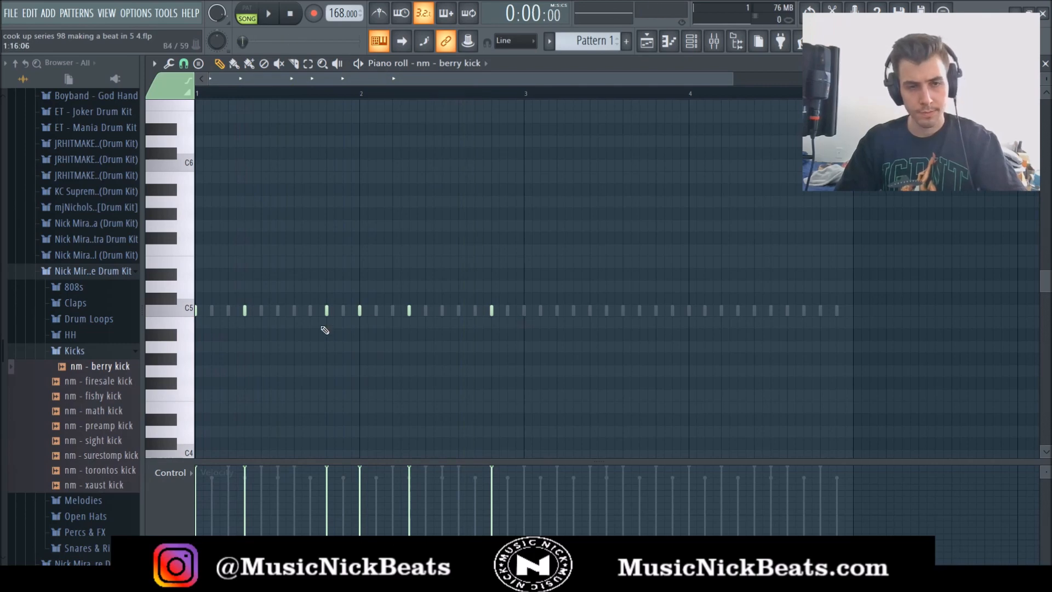
pyautogui.press('space')
pyautogui.rightClick(244, 311)
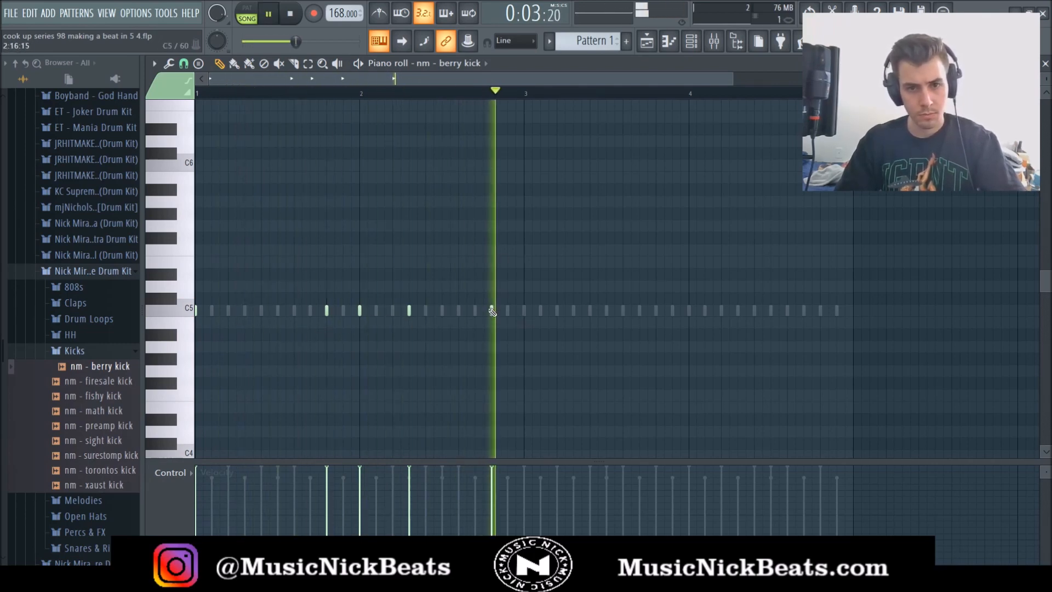
pyautogui.press('space')
pyautogui.press('space')
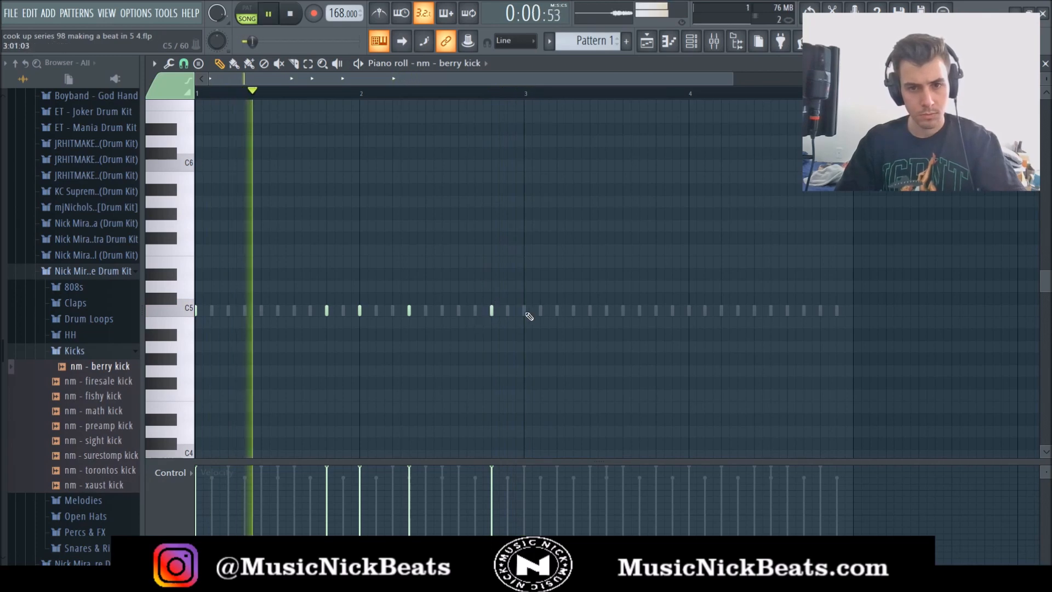
# Step: Duplicate the two-bar kick pattern into bars 3 and 4 and close the piano roll
pyautogui.hotkey('ctrl', 'a')
pyautogui.hotkey('ctrl', 'b')
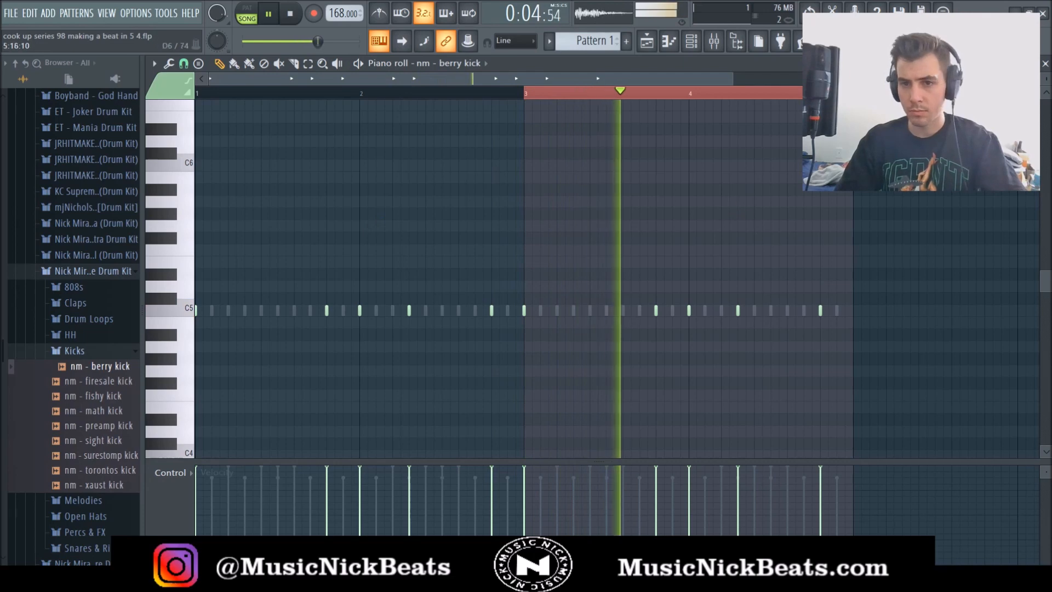
pyautogui.click(1044, 64)
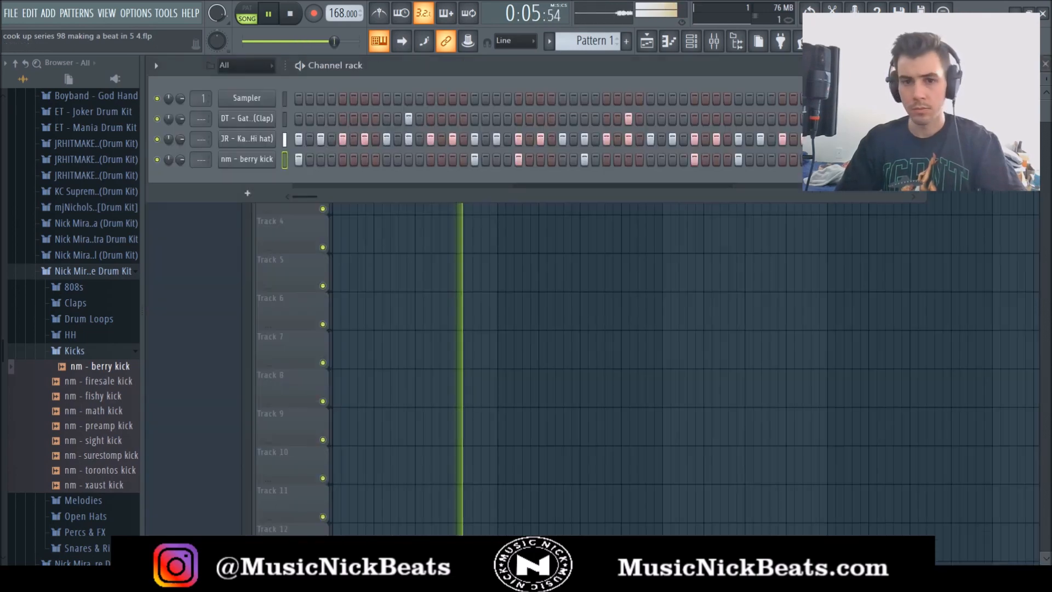
pyautogui.click(246, 160)
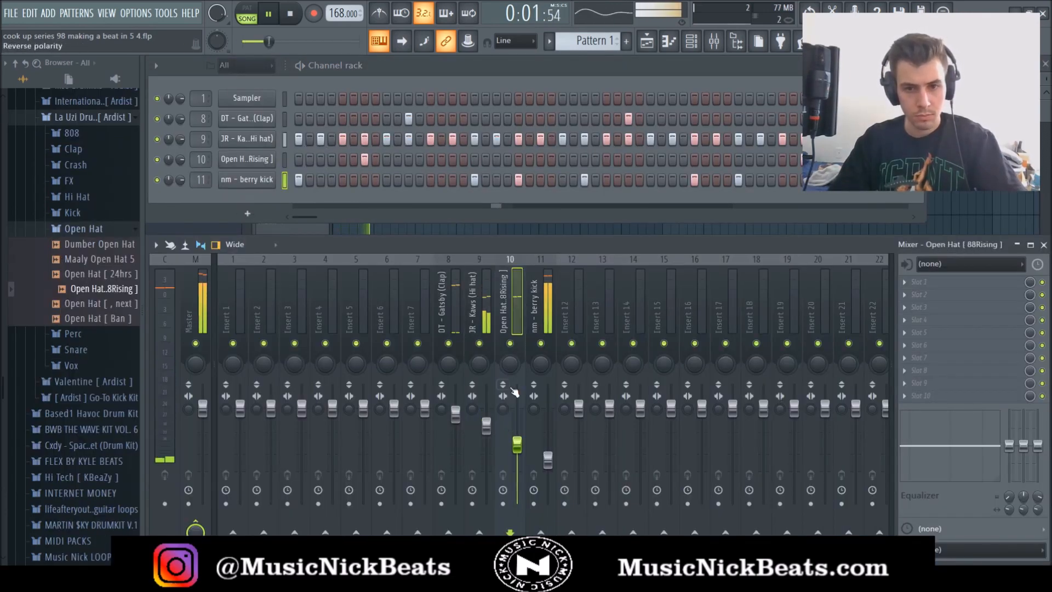
# Step: Pan the 88Rising open hat left and the Kaws hi hat right in the mixer, and adjust the open hat's stereo separation
pyautogui.moveTo(509, 364); pyautogui.dragTo(509, 368)
pyautogui.moveTo(503, 409); pyautogui.dragTo(503, 428)
pyautogui.moveTo(479, 363); pyautogui.dragTo(479, 359)
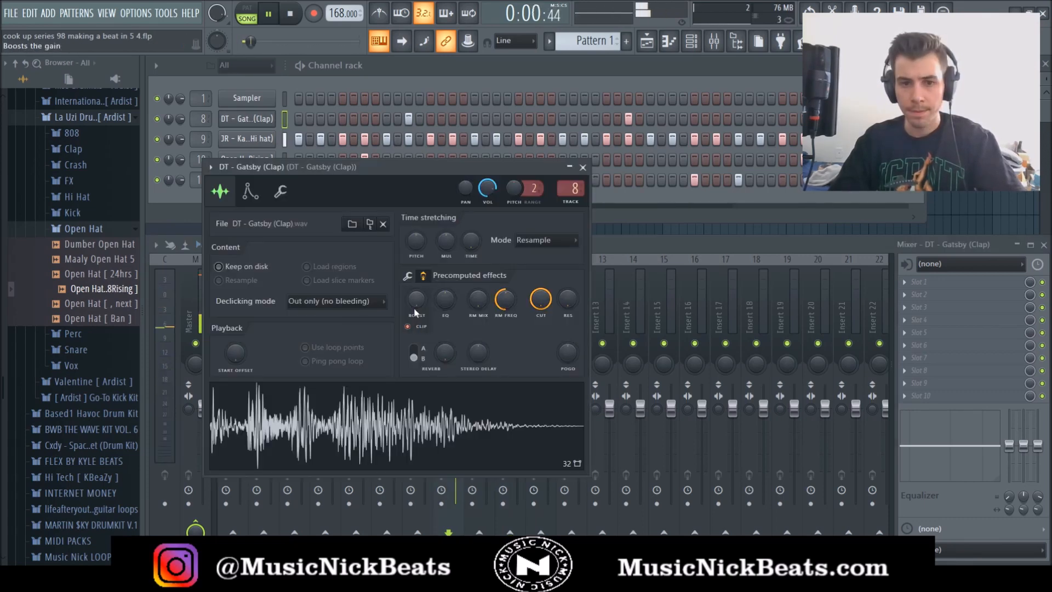
# Step: Boost the DT - Gatsby clap's gain slightly in its sampler settings and close them
pyautogui.moveTo(416, 300); pyautogui.dragTo(416, 294)
pyautogui.click(582, 167)
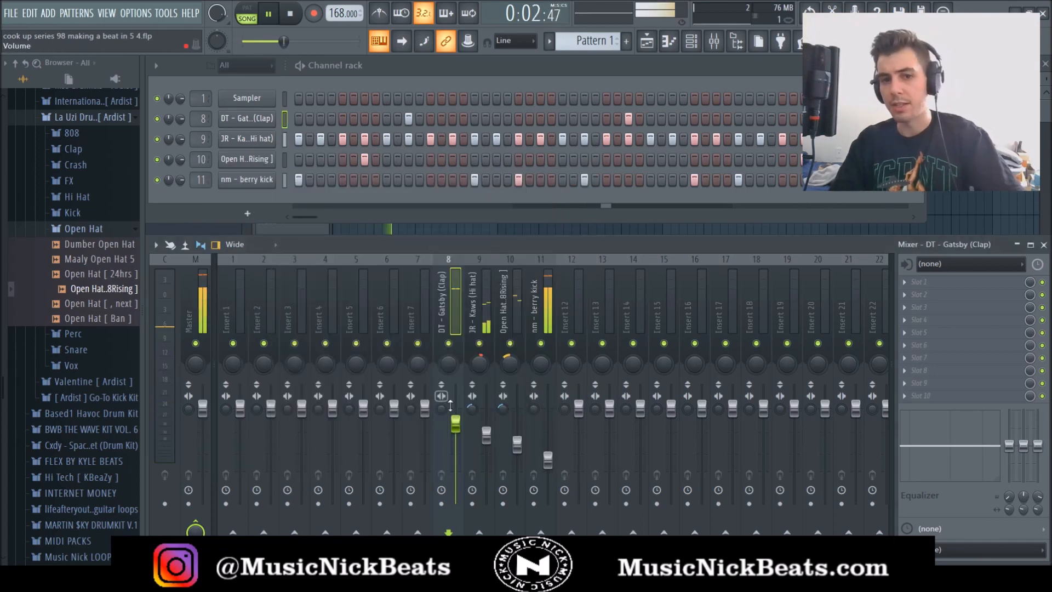
# Step: Fine-tune the mixer volumes of the clap, hi hat, open hat and kick, and save the project
pyautogui.moveTo(459, 426); pyautogui.dragTo(487, 437)
pyautogui.moveTo(518, 444); pyautogui.dragTo(549, 462)
pyautogui.hotkey('ctrl', 's')
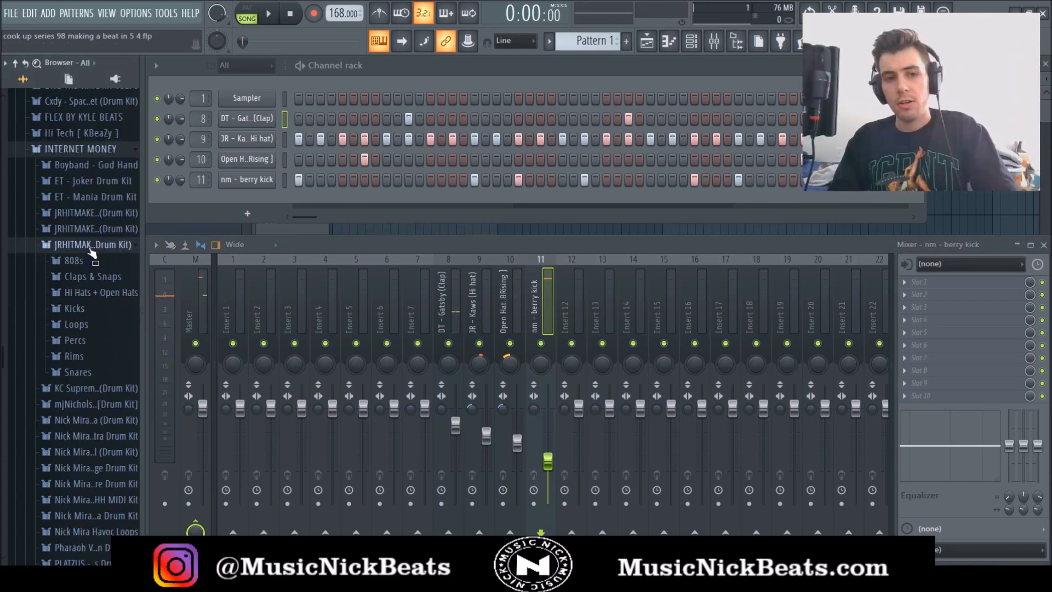
# Step: Add the JR - Insomniac (OH) sample as a new channel with a hit on step 1, and play the pattern
pyautogui.scroll(-2, 83, 260)
pyautogui.click(96, 208)
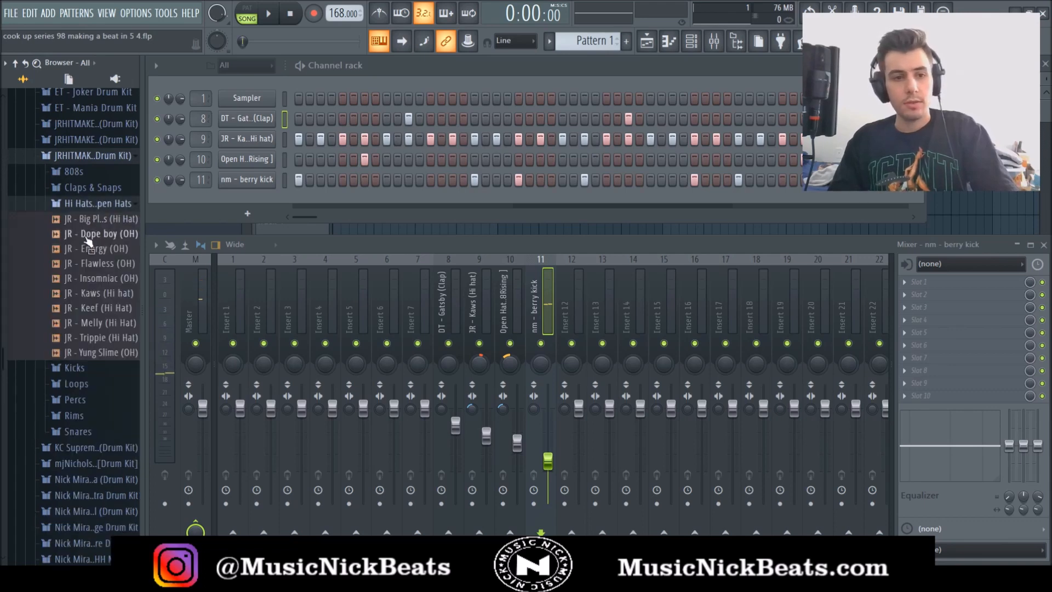
pyautogui.moveTo(94, 278); pyautogui.dragTo(239, 209)
pyautogui.click(298, 201)
pyautogui.press('space')
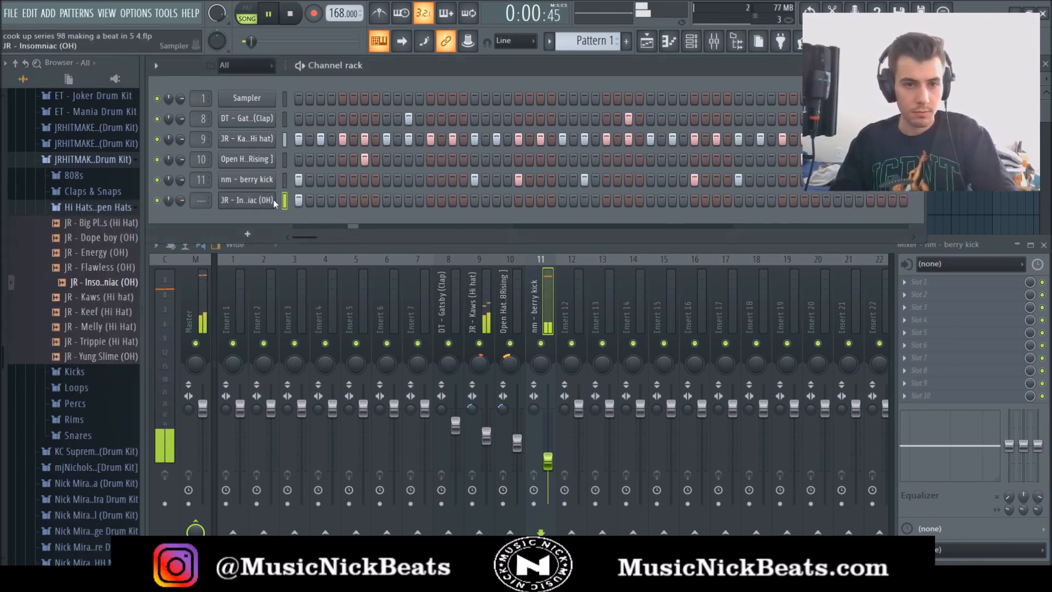
# Step: Try repeating the Insomniac open hat note at the start of bar 3 in its piano roll, and remove the copy
pyautogui.press('F7')
pyautogui.moveTo(515, 94); pyautogui.dragTo(3, 126)
pyautogui.hotkey('ctrl', 'b')
pyautogui.click(104, 207)
pyautogui.click(102, 160)
pyautogui.rightClick(525, 311)
pyautogui.press('F7')
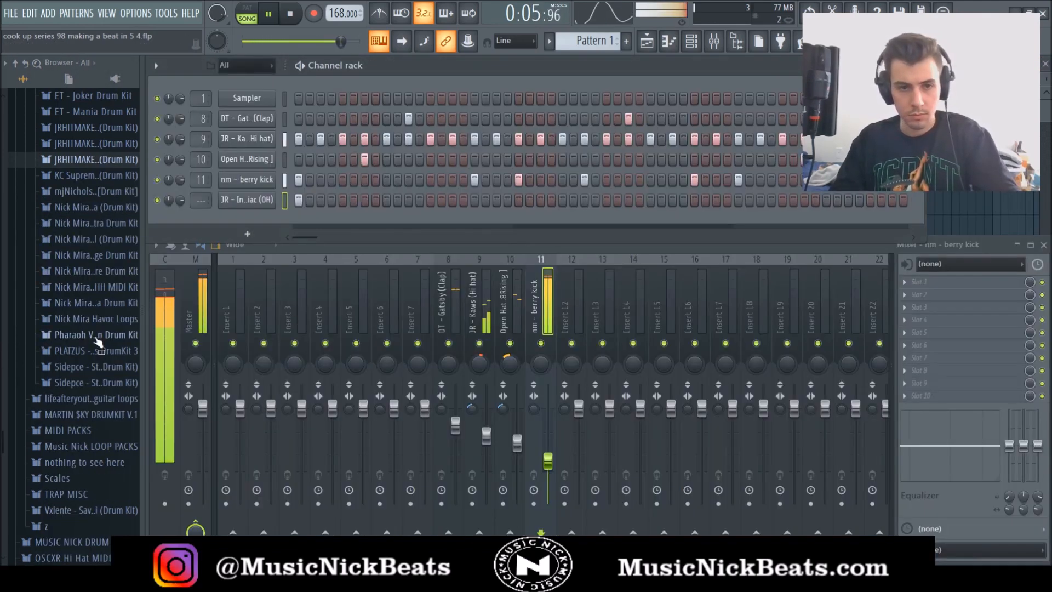
# Step: Add the Canadian Goose Snare on step 5, duplicate its two-bar pattern into bars 3 and 4, and close the piano roll
pyautogui.click(239, 203)
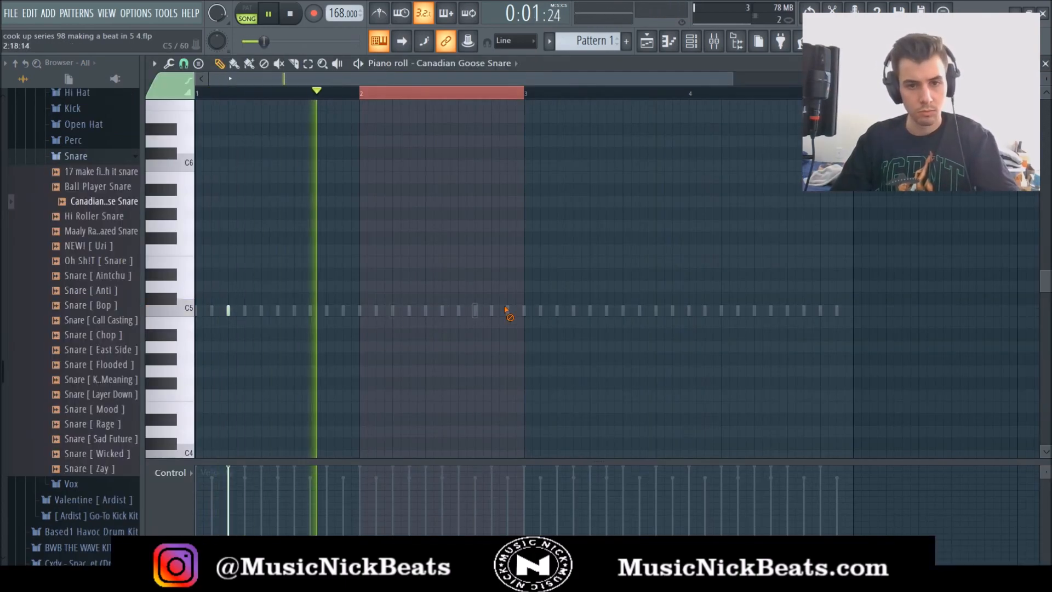
pyautogui.hotkey('ctrl', 'b')
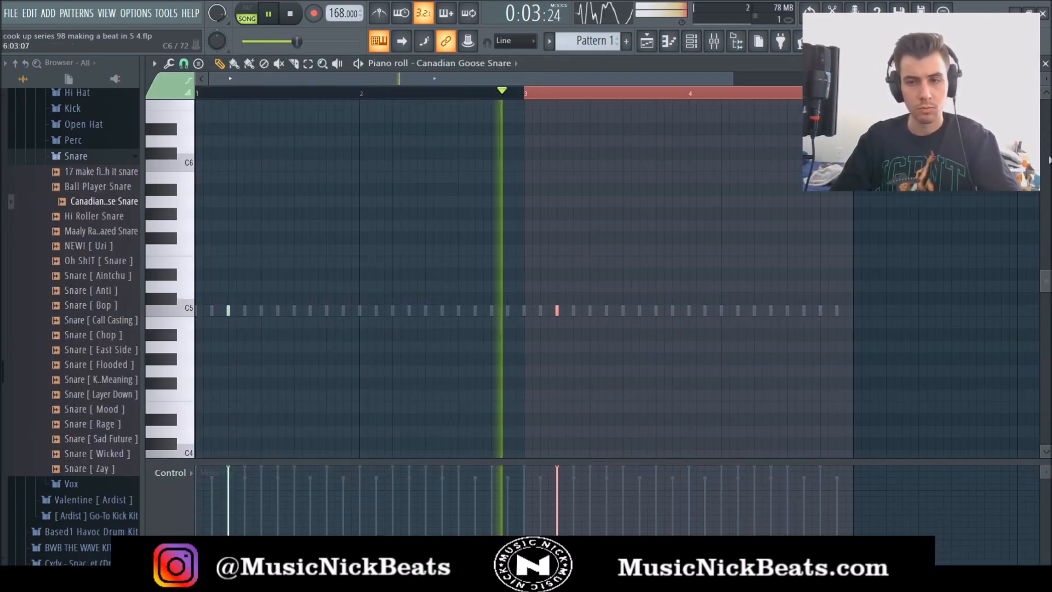
pyautogui.press('F7')
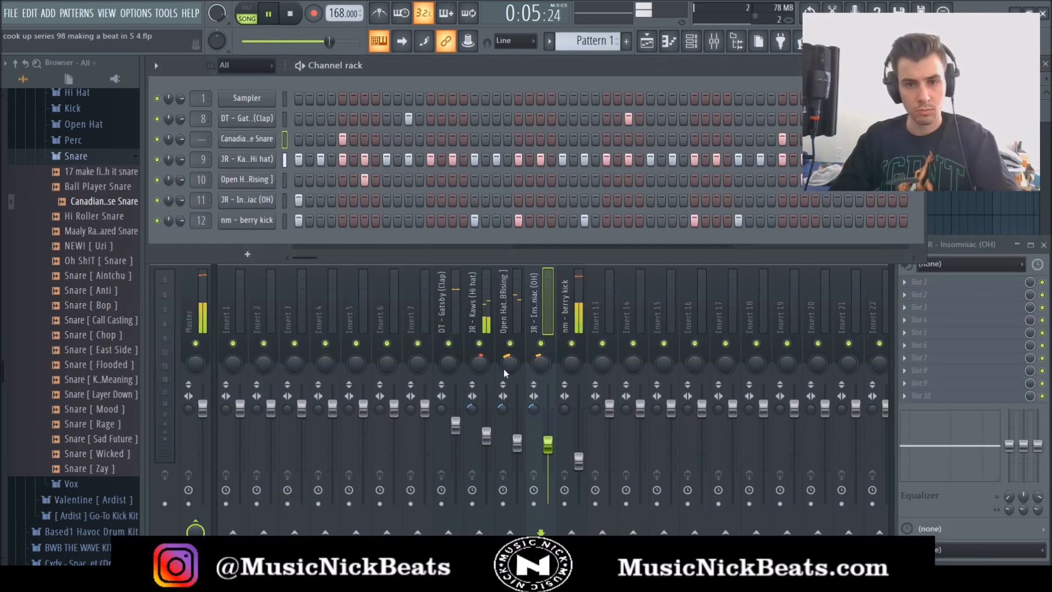
# Step: Route the Canadian Goose Snare to its own mixer track and move it to track 9, beside the clap
pyautogui.click(603, 310)
pyautogui.hotkey('ctrl', 'l')
pyautogui.hotkey('alt', 'Left')
pyautogui.hotkey('alt', 'Left')
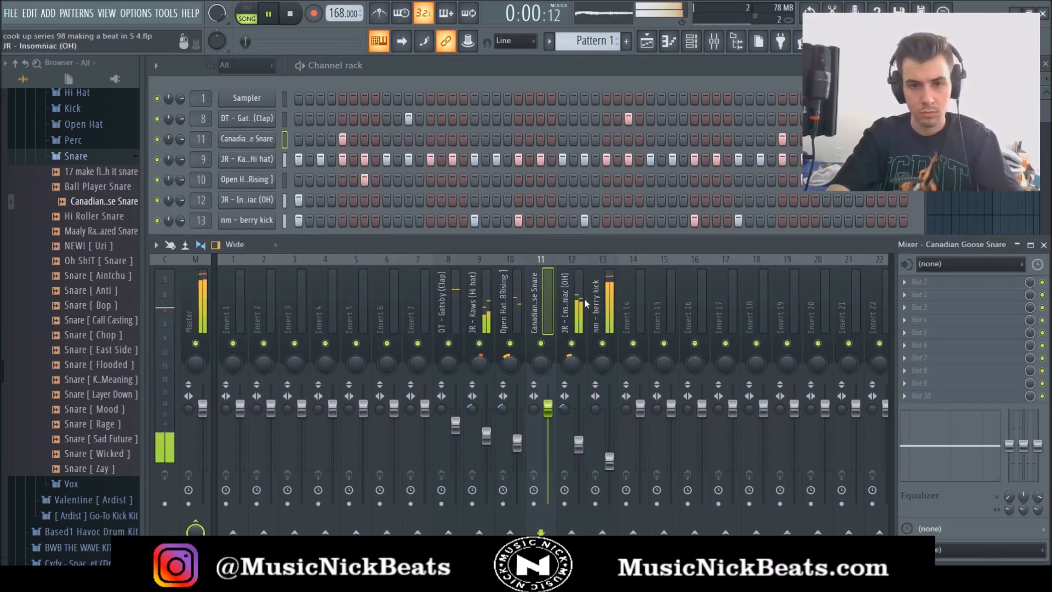
pyautogui.hotkey('alt', 'Left')
pyautogui.hotkey('alt', 'Left')
# Step: Lower the Canadian Goose Snare's mixer volume and pan it about 18% left
pyautogui.moveTo(486, 408); pyautogui.dragTo(486, 444)
pyautogui.moveTo(479, 364); pyautogui.dragTo(478, 377)
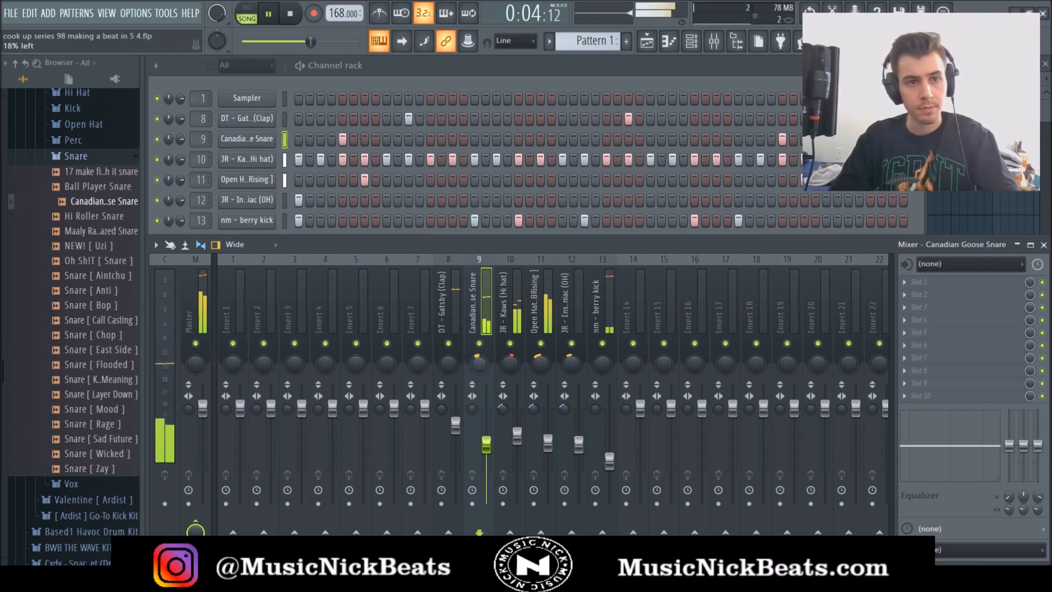
pyautogui.click(250, 137)
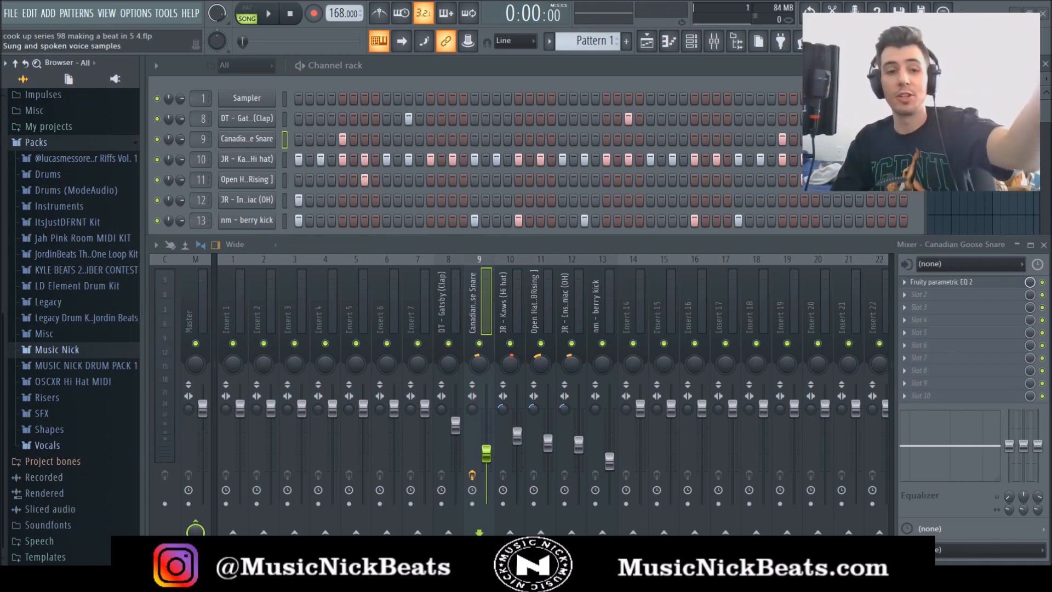
# Step: Load the Natural Minor scale from the Music Nick pack's Scales folder into the Sampler's piano roll
pyautogui.press('F6')
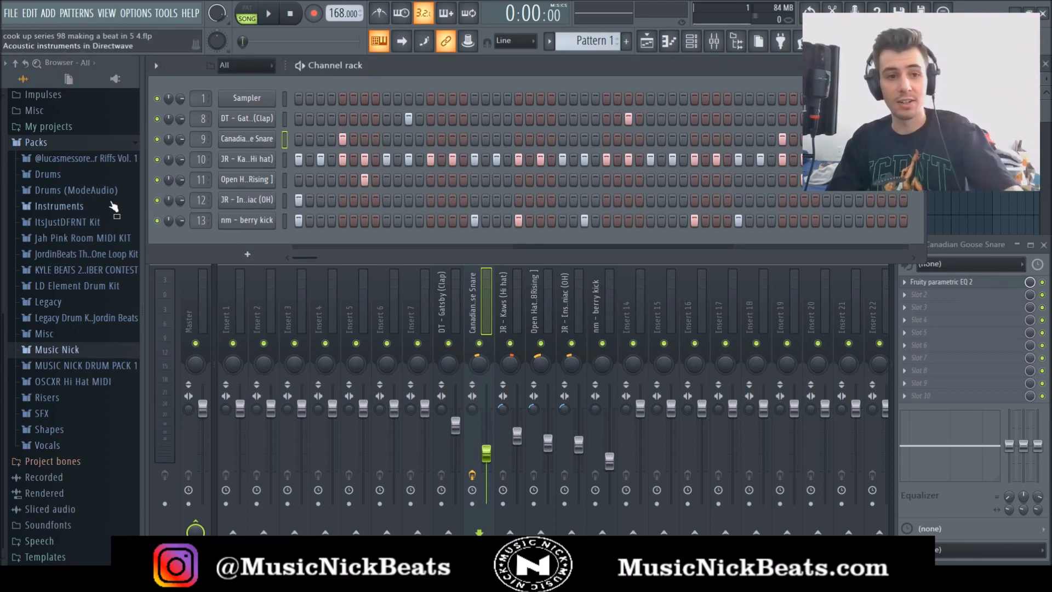
pyautogui.click(62, 350)
pyautogui.click(54, 197)
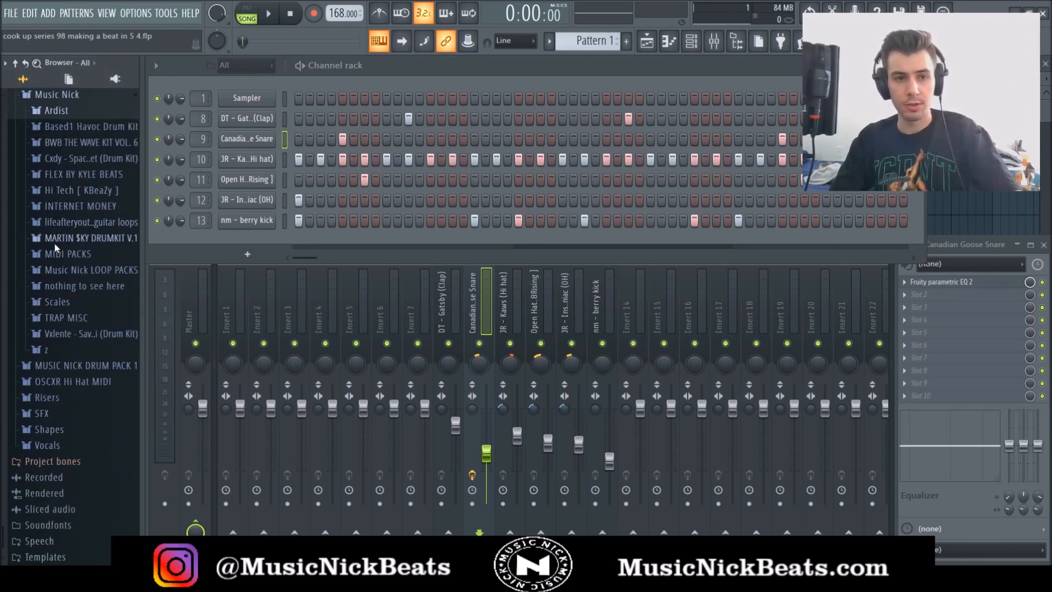
pyautogui.click(65, 303)
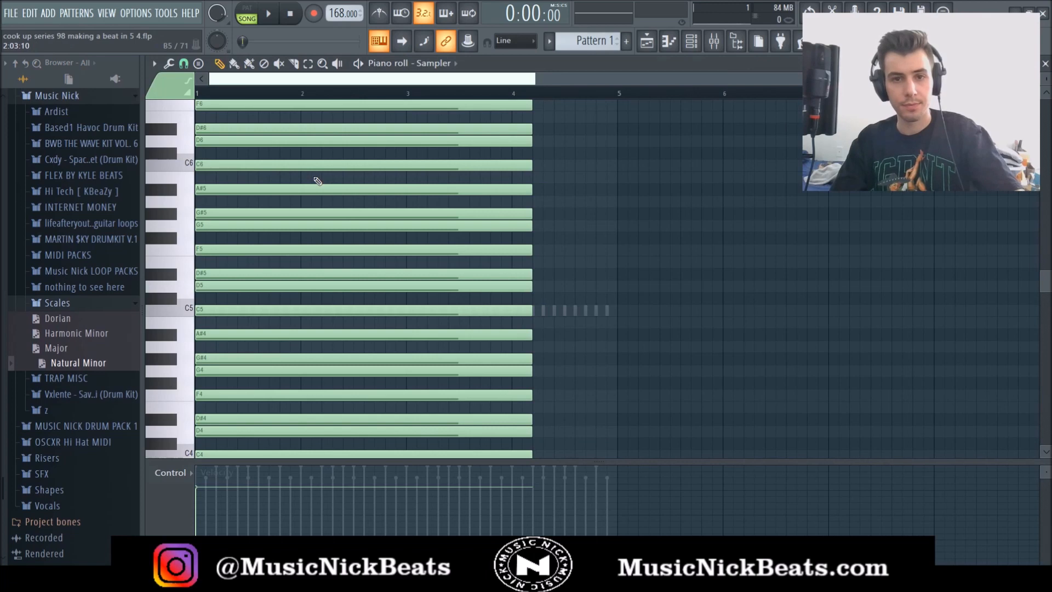
# Step: Shorten all the scale notes to two bars and duplicate them at bar 5
pyautogui.hotkey('ctrl', 'a')
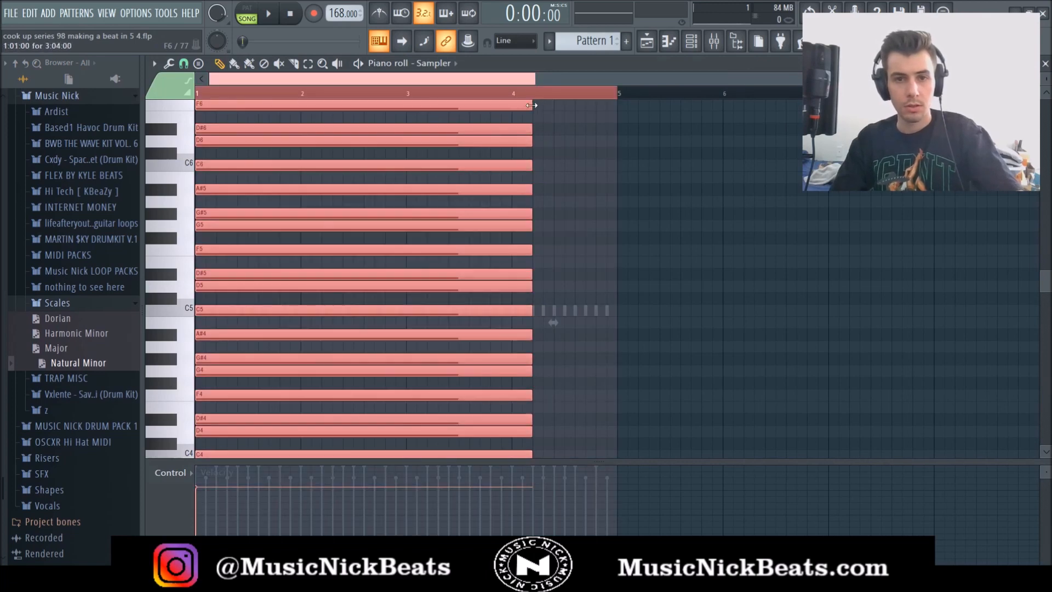
pyautogui.moveTo(531, 105); pyautogui.dragTo(408, 120)
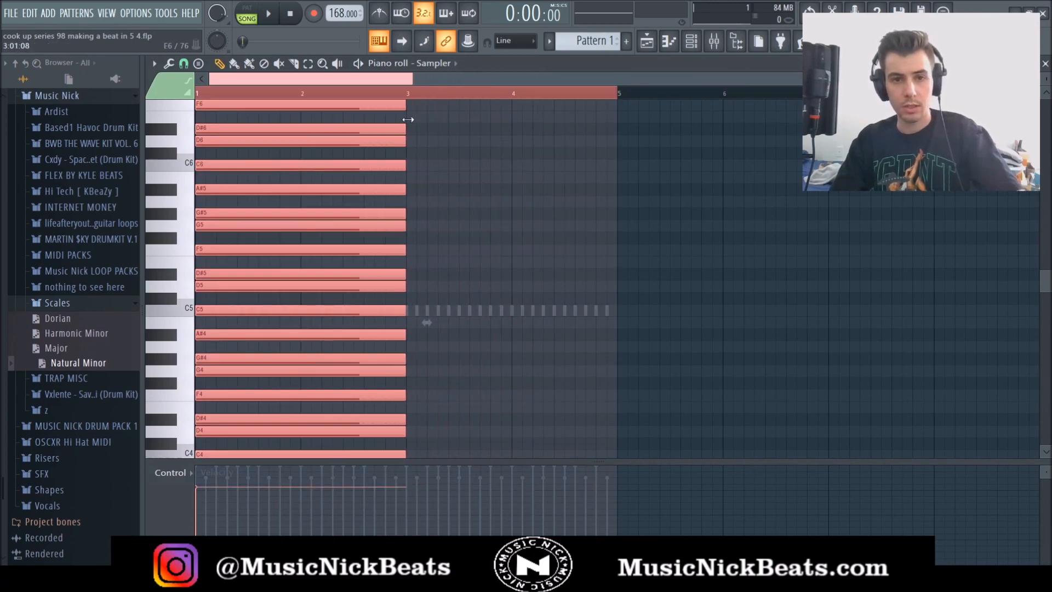
pyautogui.hotkey('ctrl', 'b')
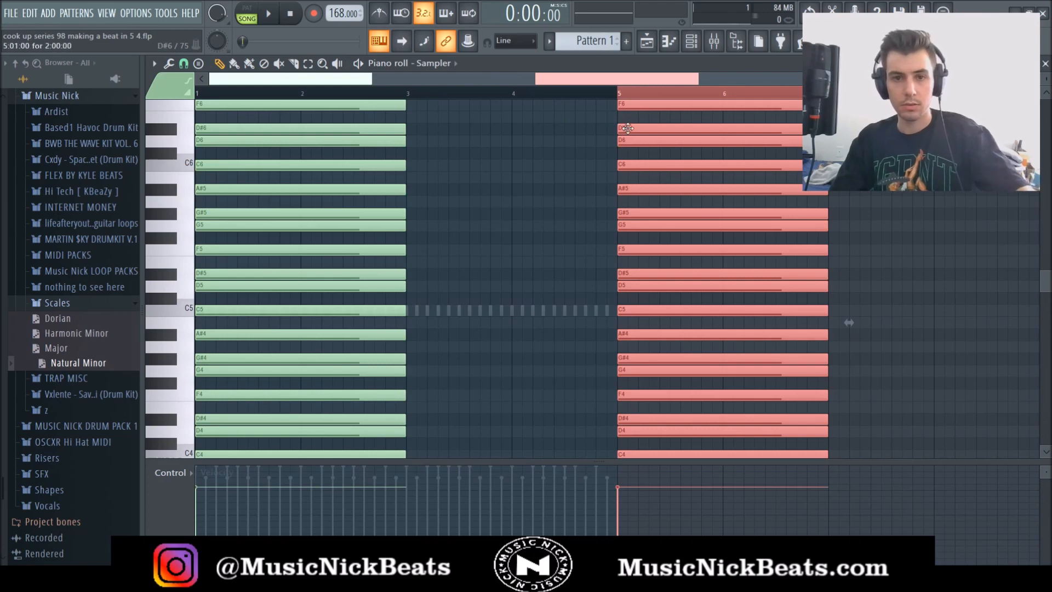
# Step: Move the duplicated scale notes back to bar 3, directly after the first set, and close the Sampler's piano roll
pyautogui.moveTo(628, 128); pyautogui.dragTo(417, 128)
pyautogui.click(1044, 64)
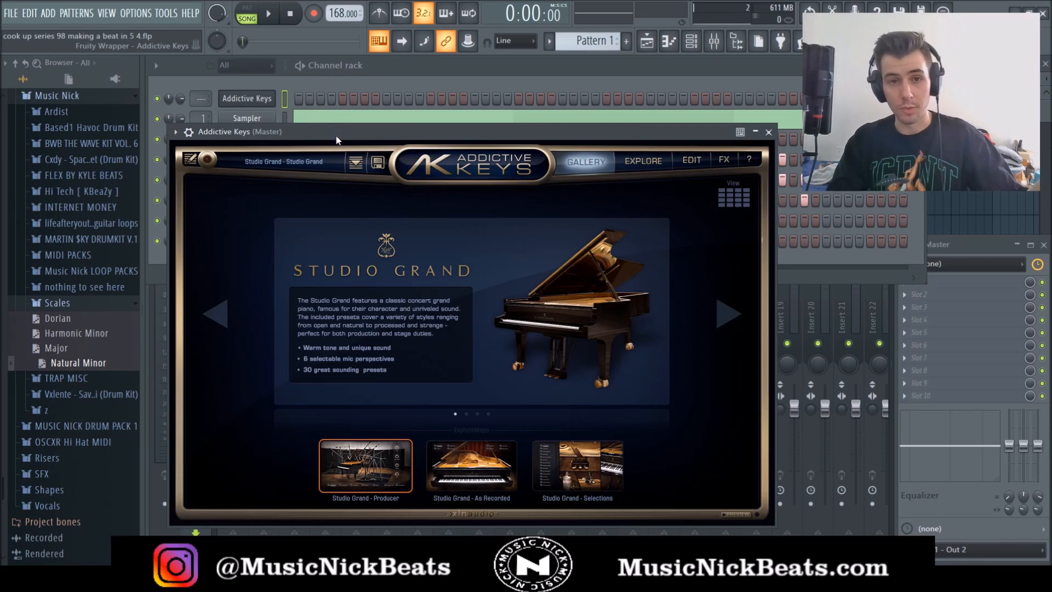
# Step: Load the revenge preset in Addictive Keys, look over its Edit page, and close the plugin window
pyautogui.moveTo(336, 135); pyautogui.dragTo(345, 111)
pyautogui.click(320, 138)
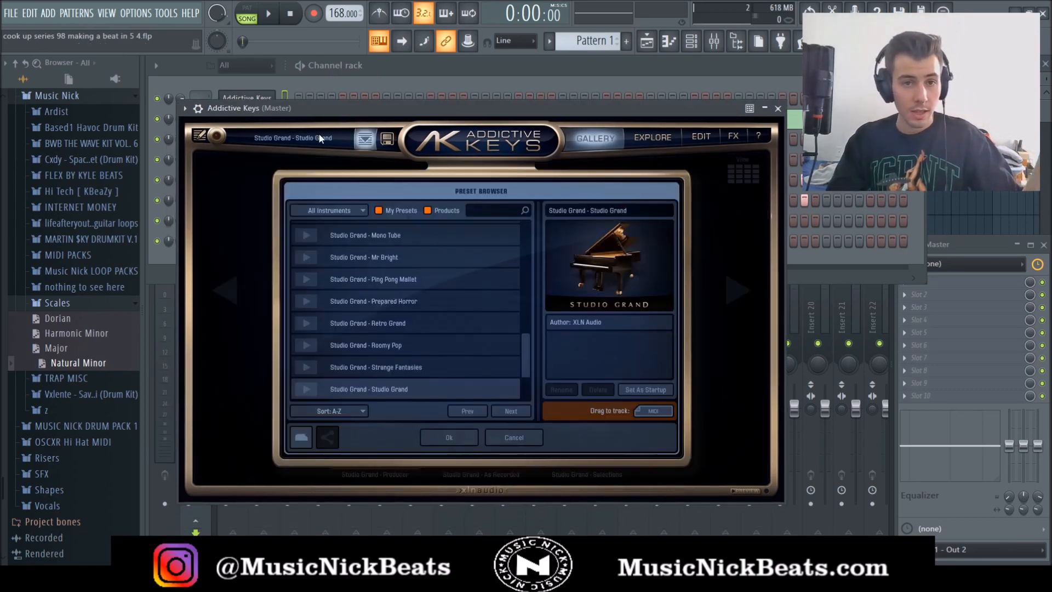
pyautogui.click(428, 210)
pyautogui.doubleClick(385, 233)
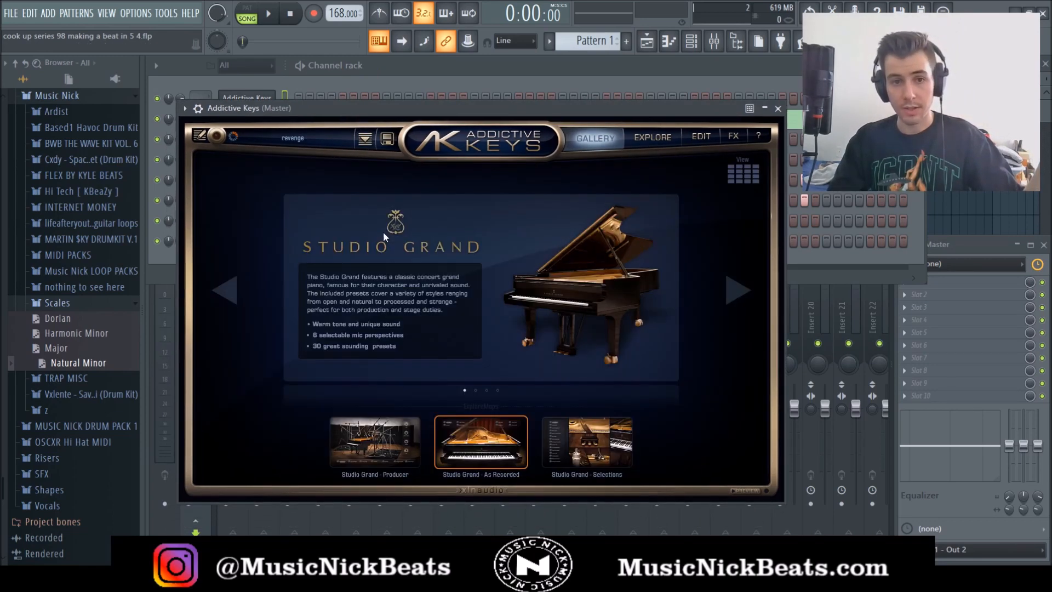
pyautogui.click(636, 138)
pyautogui.click(699, 138)
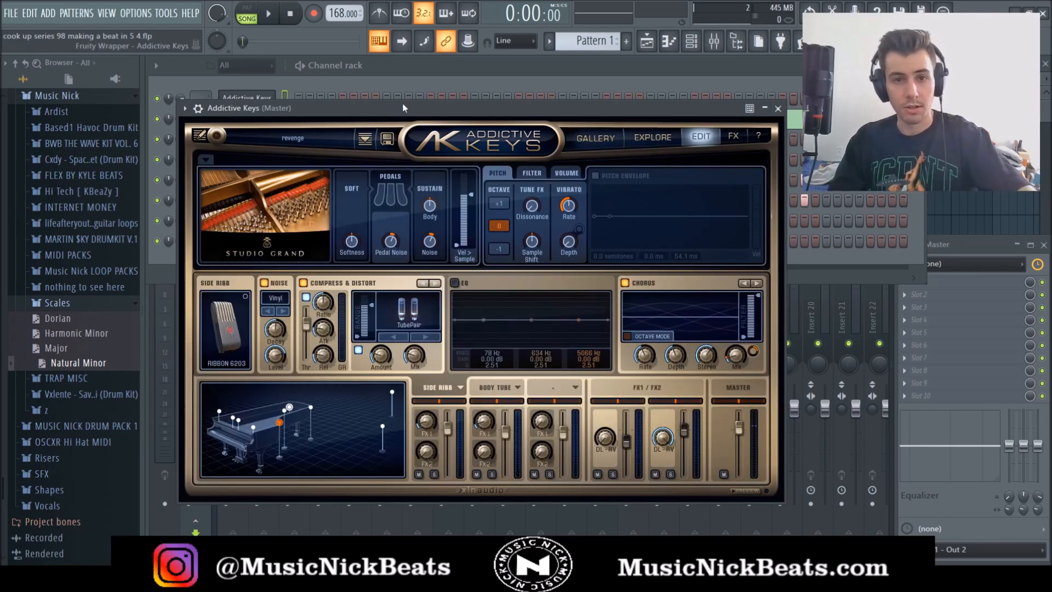
pyautogui.moveTo(403, 108); pyautogui.dragTo(399, 101)
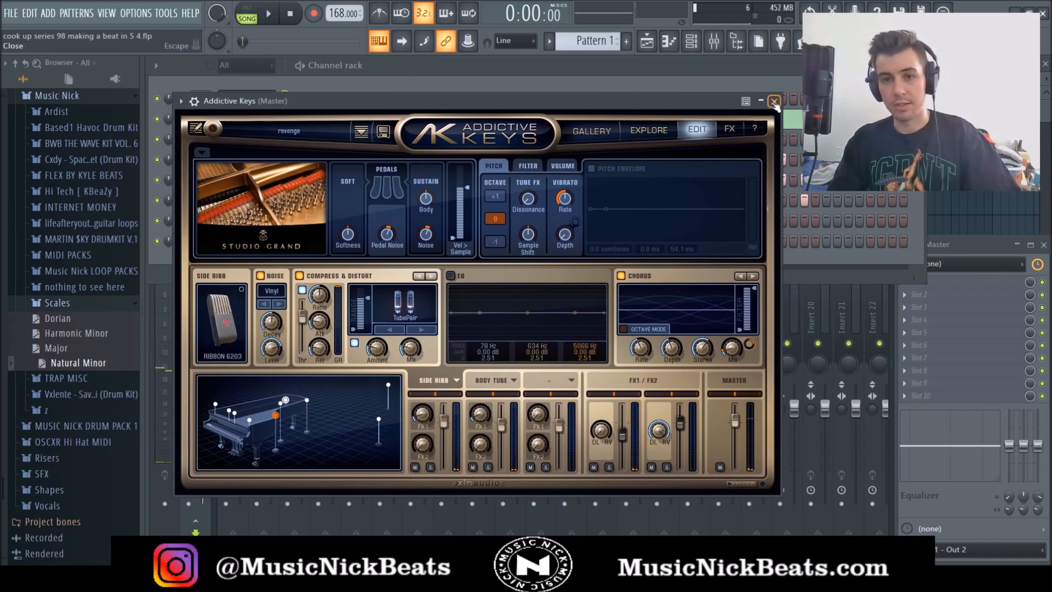
pyautogui.click(774, 102)
# Step: Route Addictive Keys to mixer track 1 and lower that track's volume slightly
pyautogui.click(234, 310)
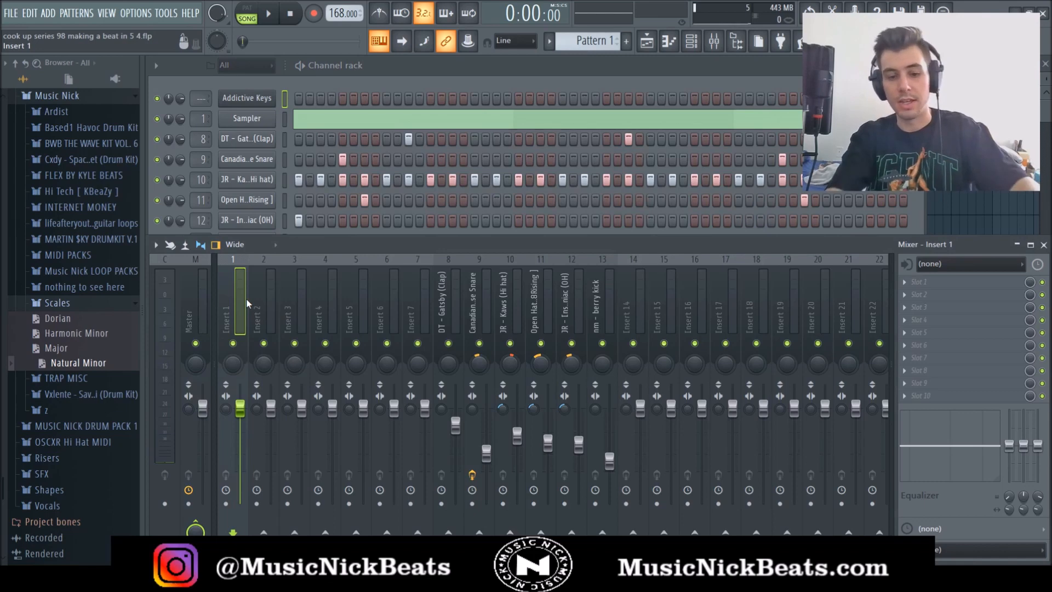
pyautogui.hotkey('ctrl', 'l')
pyautogui.moveTo(240, 408); pyautogui.dragTo(240, 420)
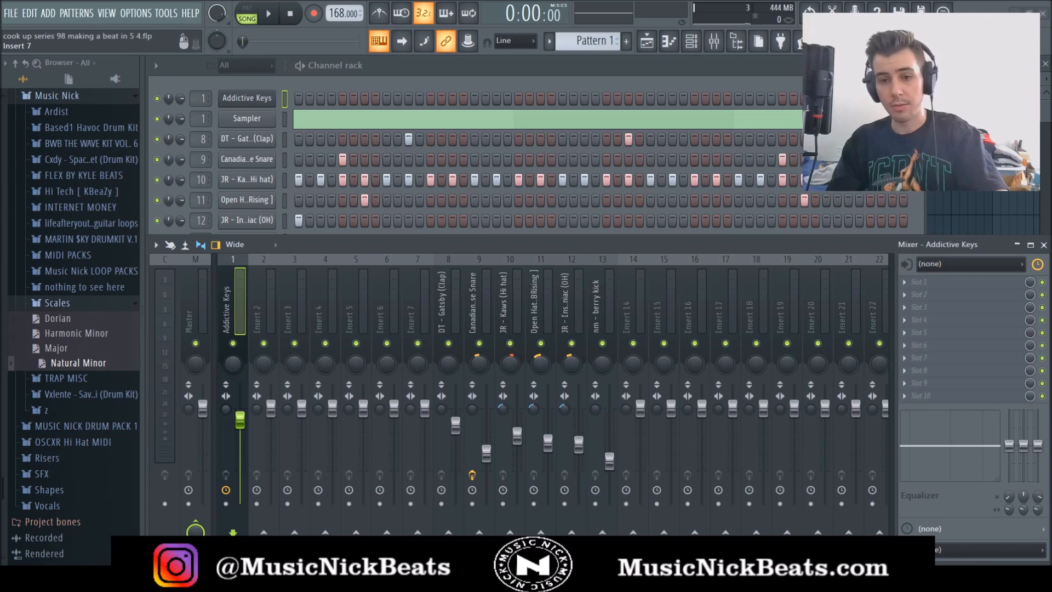
# Step: Draw a C4 note filling bar 1 in the Addictive Keys piano roll and play it with the drums
pyautogui.click(244, 108)
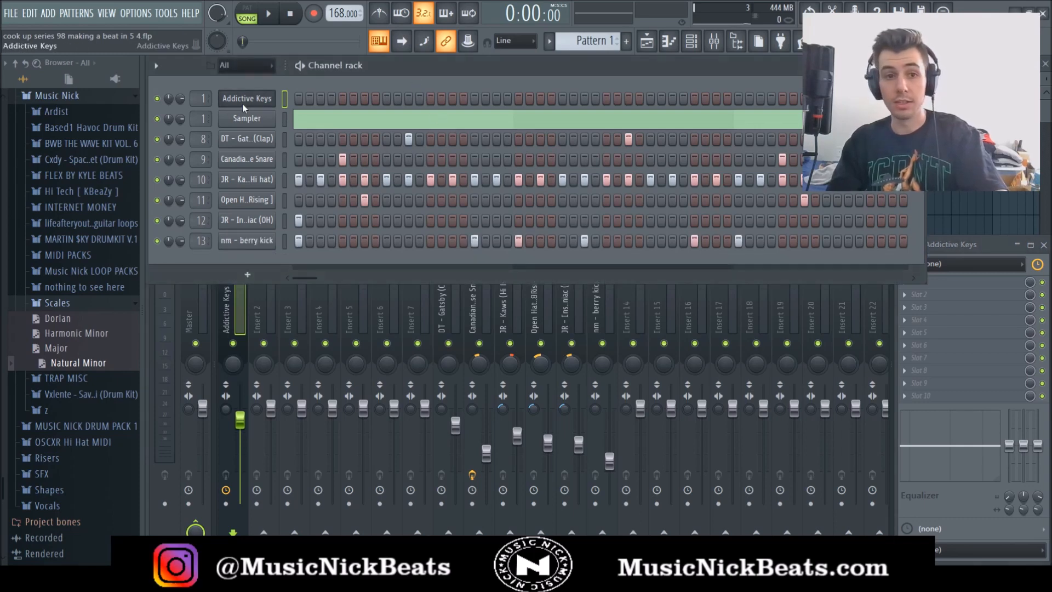
pyautogui.press('F7')
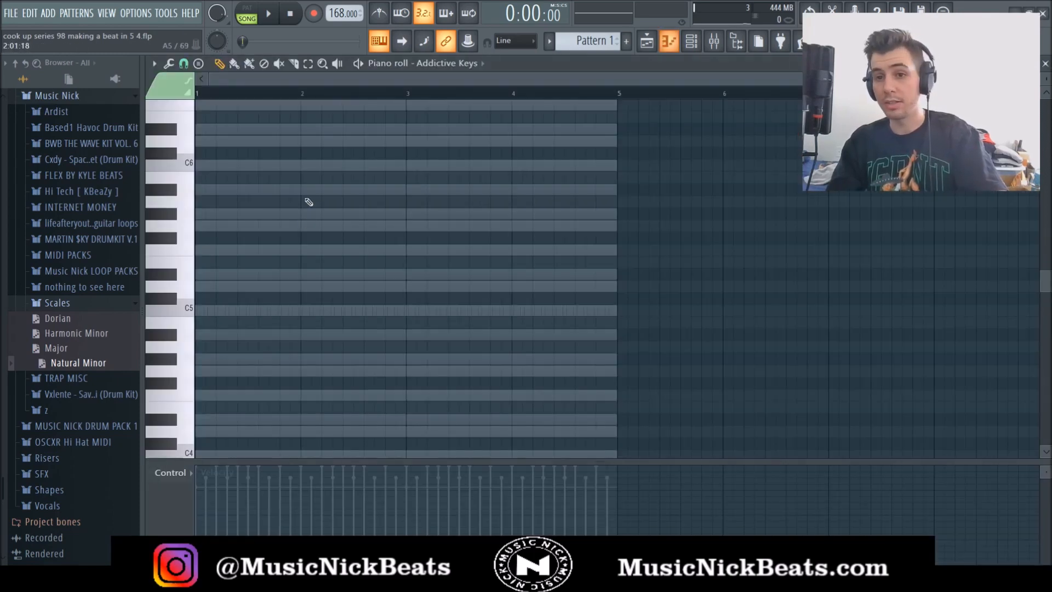
pyautogui.click(269, 22)
pyautogui.scroll(-4, 225, 212)
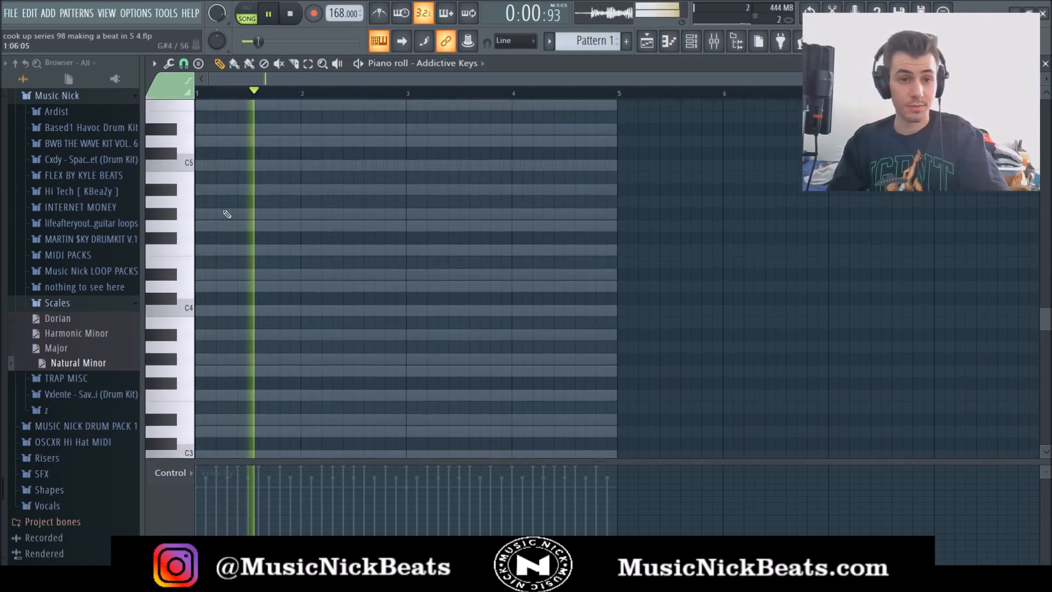
pyautogui.press('space')
pyautogui.click(208, 310)
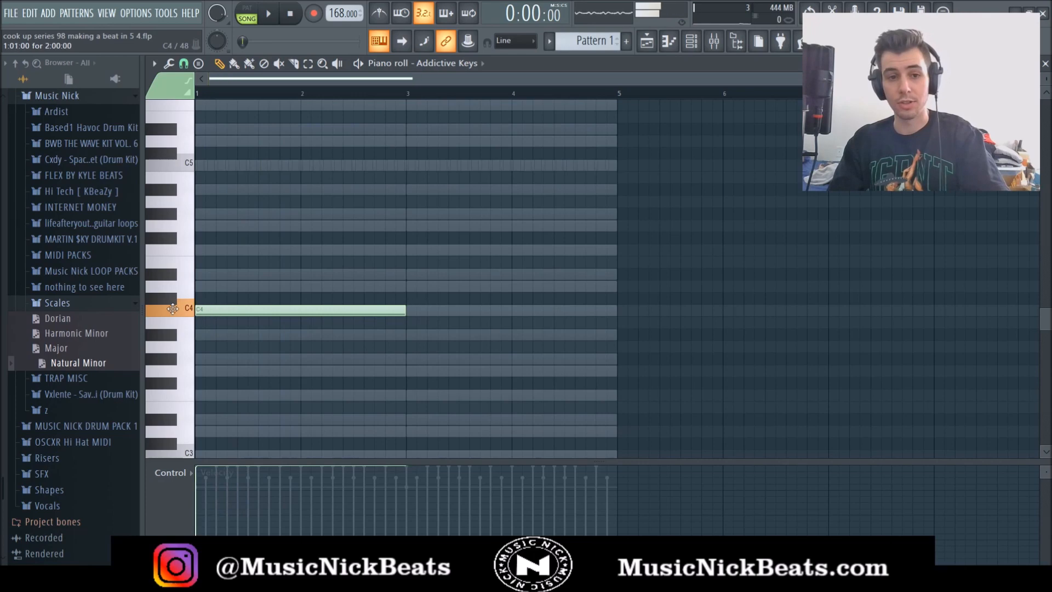
pyautogui.moveTo(408, 311); pyautogui.dragTo(296, 321)
pyautogui.press('space')
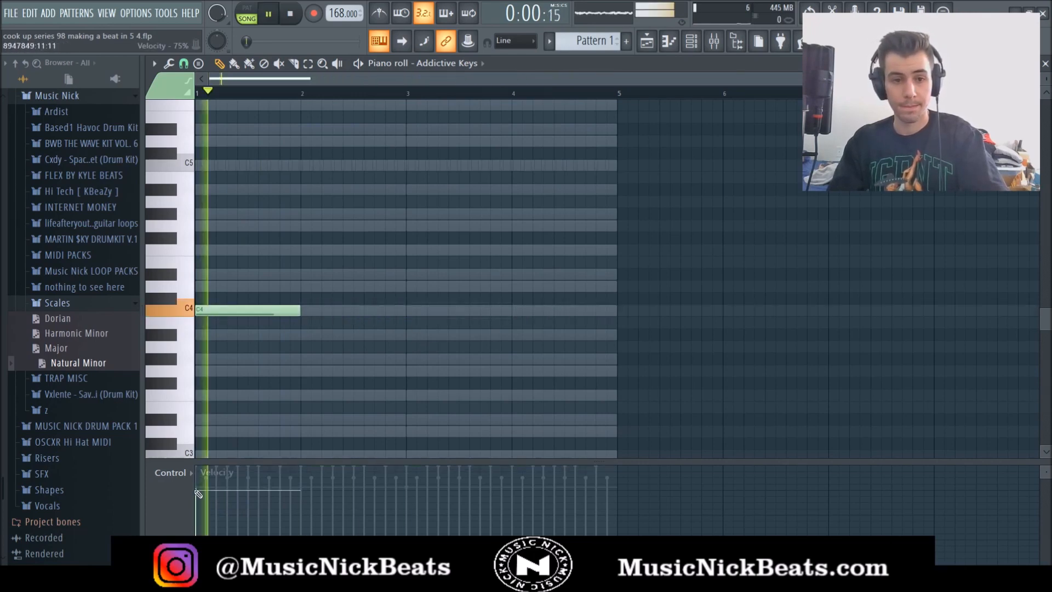
# Step: Add D#4 and G4 above the C4 in bar 1 and raise the D#4 by an octave
pyautogui.click(204, 273)
pyautogui.moveTo(202, 269); pyautogui.dragTo(120, 214)
pyautogui.click(226, 274)
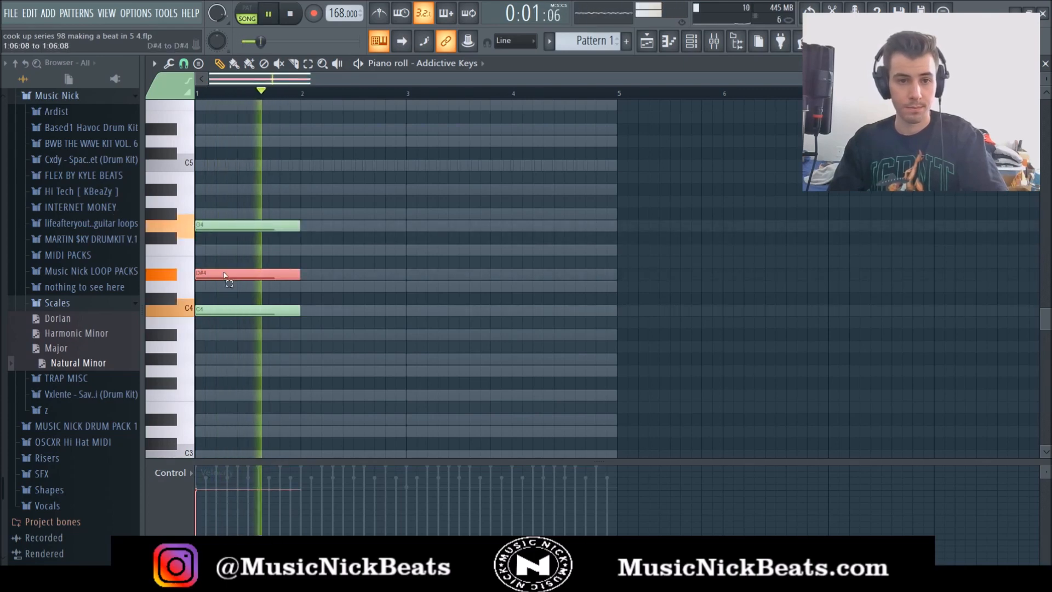
pyautogui.hotkey('ctrl', 'Up')
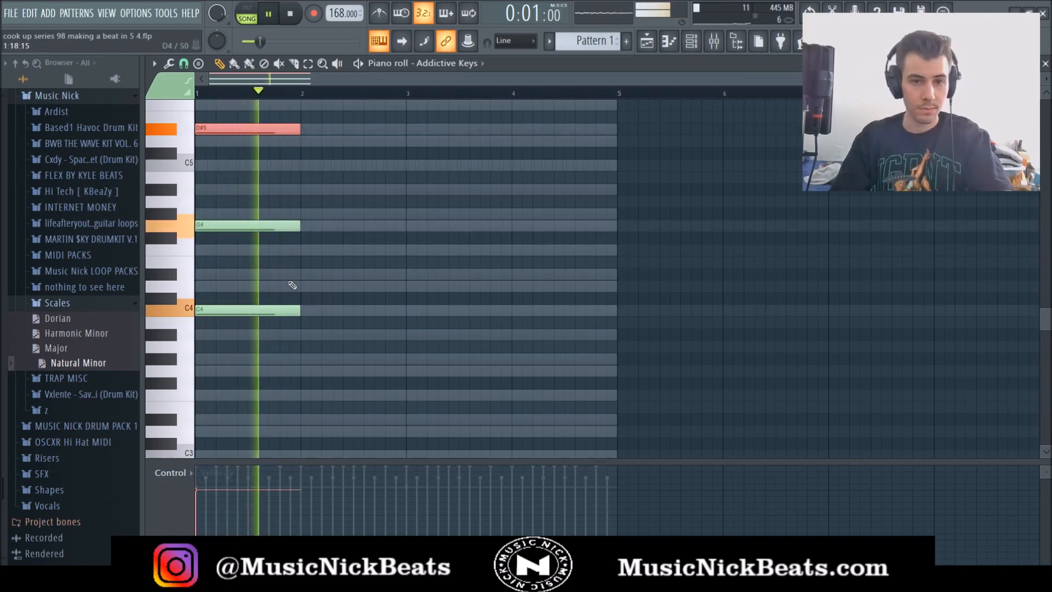
pyautogui.press('space')
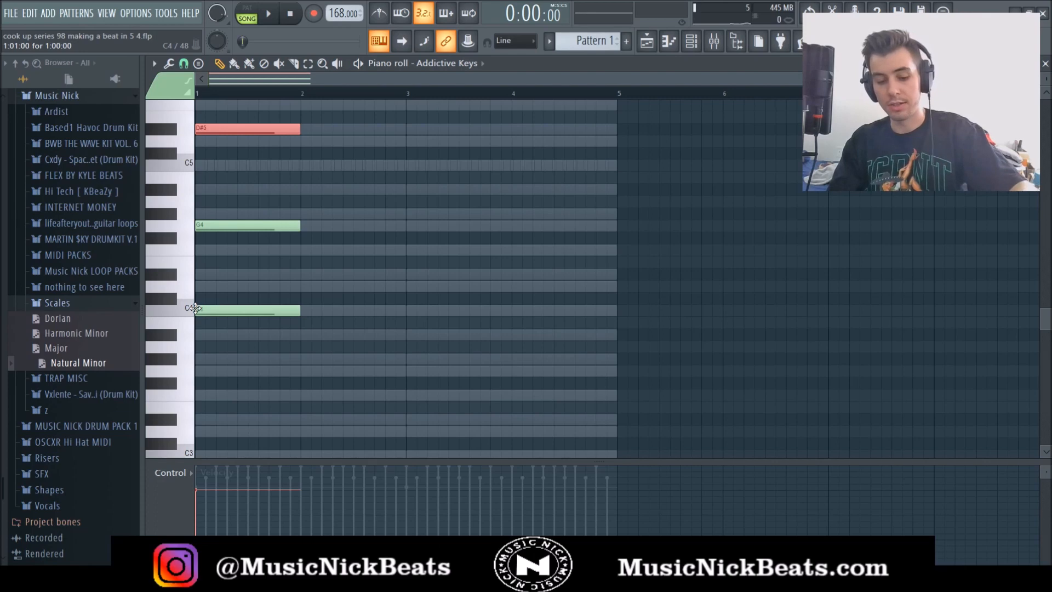
# Step: Build the bar 2 chord from D4, F4 and G#4, raise the F4 by an octave, and play the chords
pyautogui.click(307, 285)
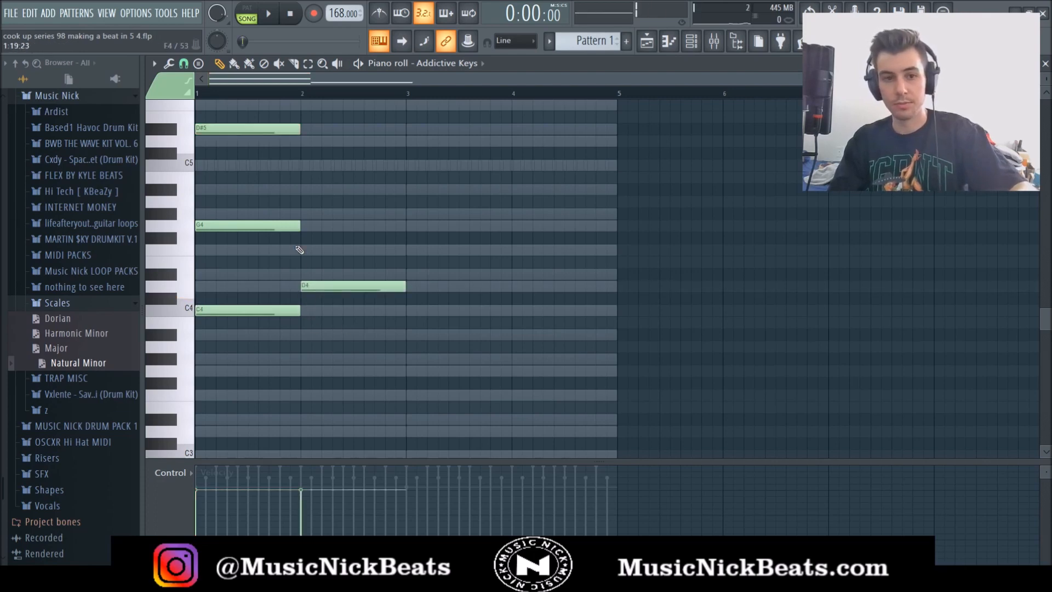
pyautogui.click(304, 250)
pyautogui.click(305, 213)
pyautogui.click(317, 252)
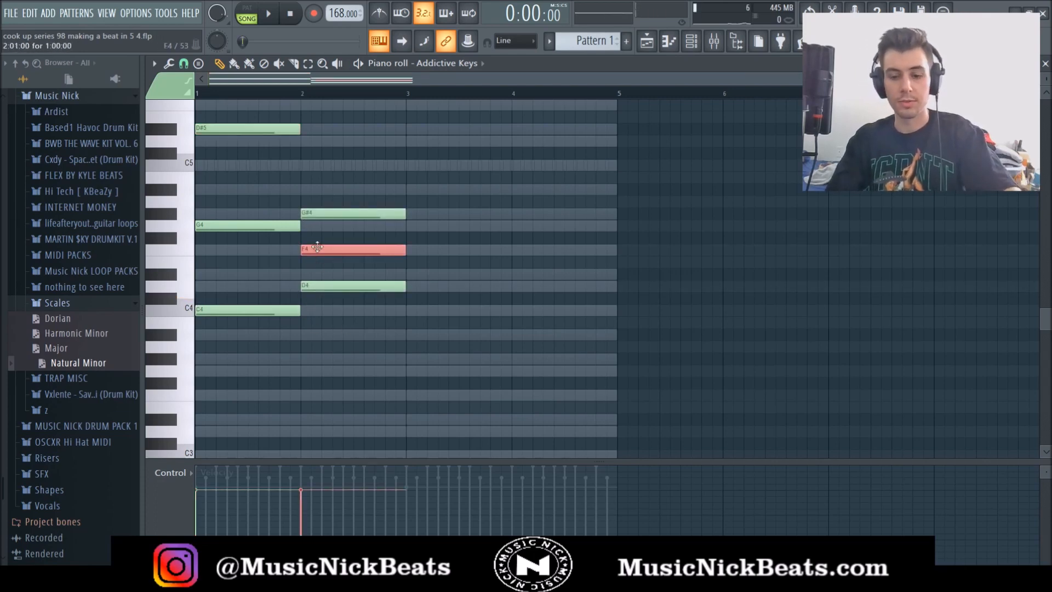
pyautogui.hotkey('ctrl', 'Up')
pyautogui.press('space')
pyautogui.scroll(2, 313, 292)
pyautogui.scroll(1, 313, 292)
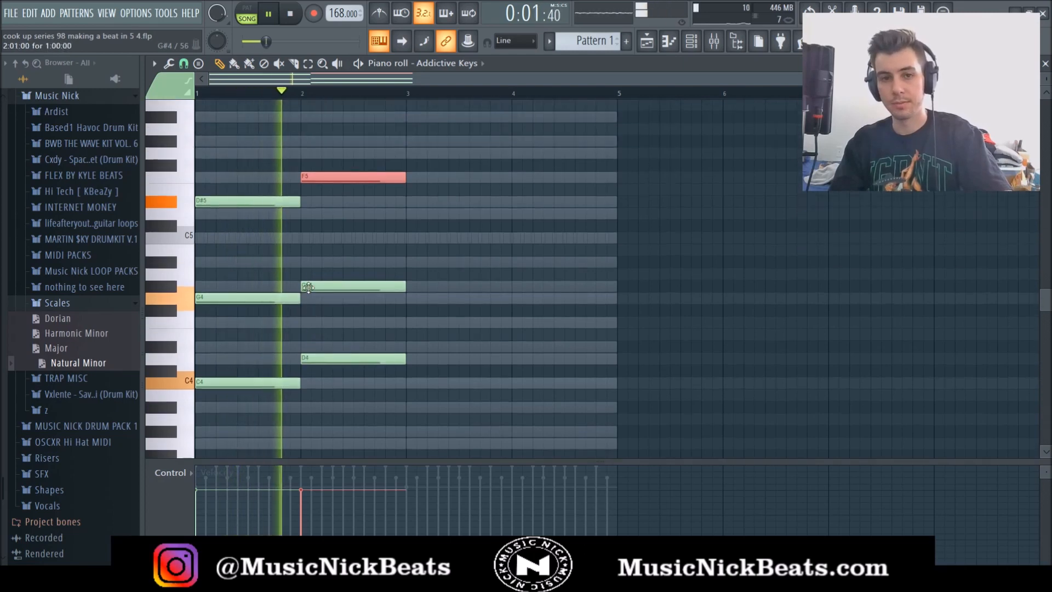
pyautogui.hotkey('ctrl', 'd')
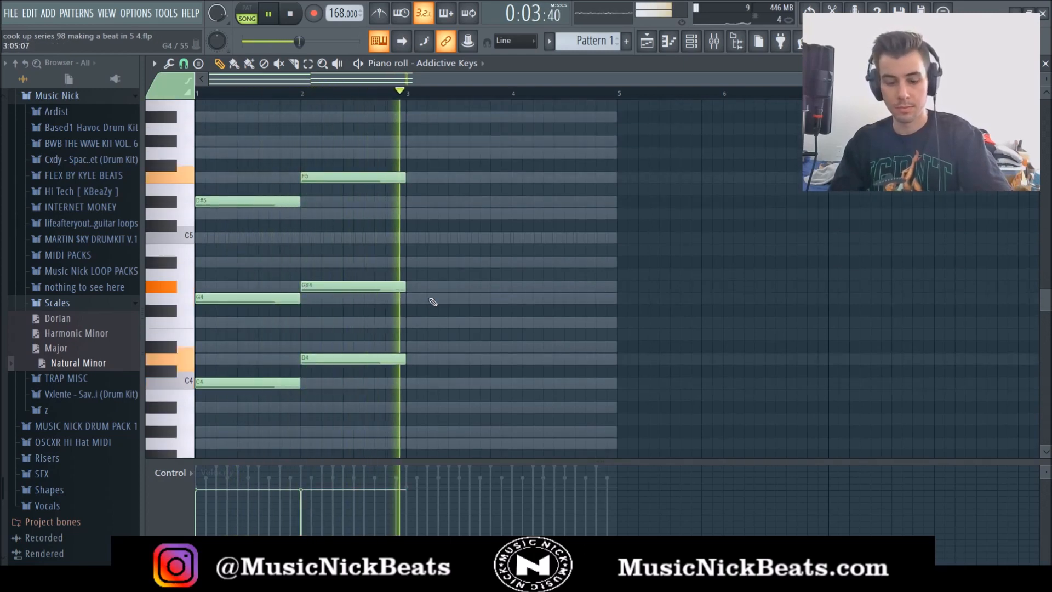
pyautogui.press('space')
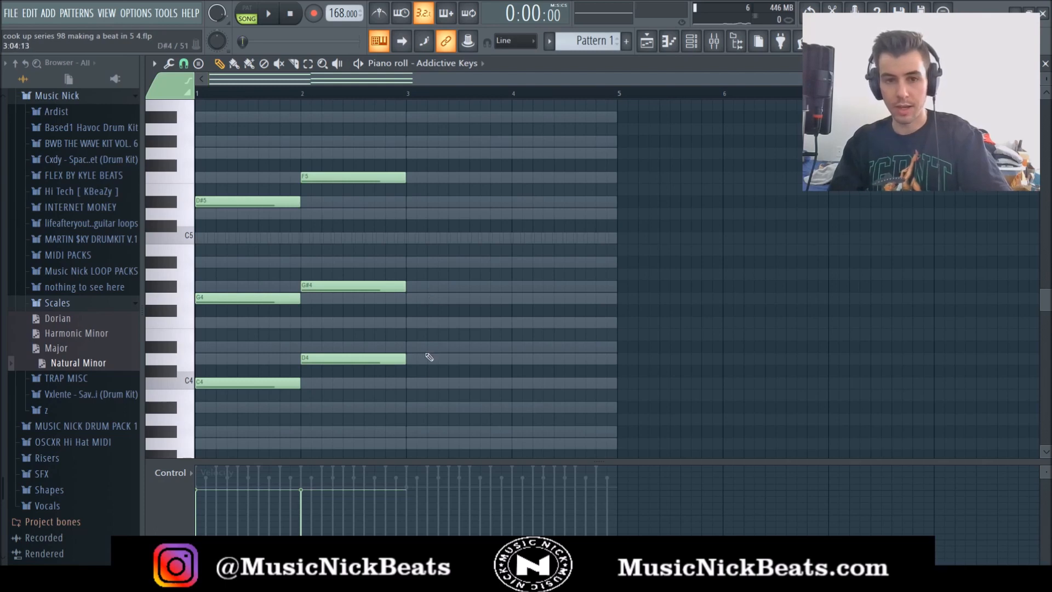
# Step: Try C4, D4, D#4, F4 and G4 at the start of bar 3 and keep only the G4
pyautogui.click(412, 383)
pyautogui.click(412, 359)
pyautogui.click(411, 346)
pyautogui.click(412, 323)
pyautogui.click(412, 298)
pyautogui.rightClick(412, 322)
pyautogui.rightClick(412, 346)
pyautogui.rightClick(412, 359)
pyautogui.rightClick(412, 383)
# Step: Add A#4 and D5 to the bar 3 chord, lower the A#4 by an octave, and play the progression
pyautogui.click(412, 261)
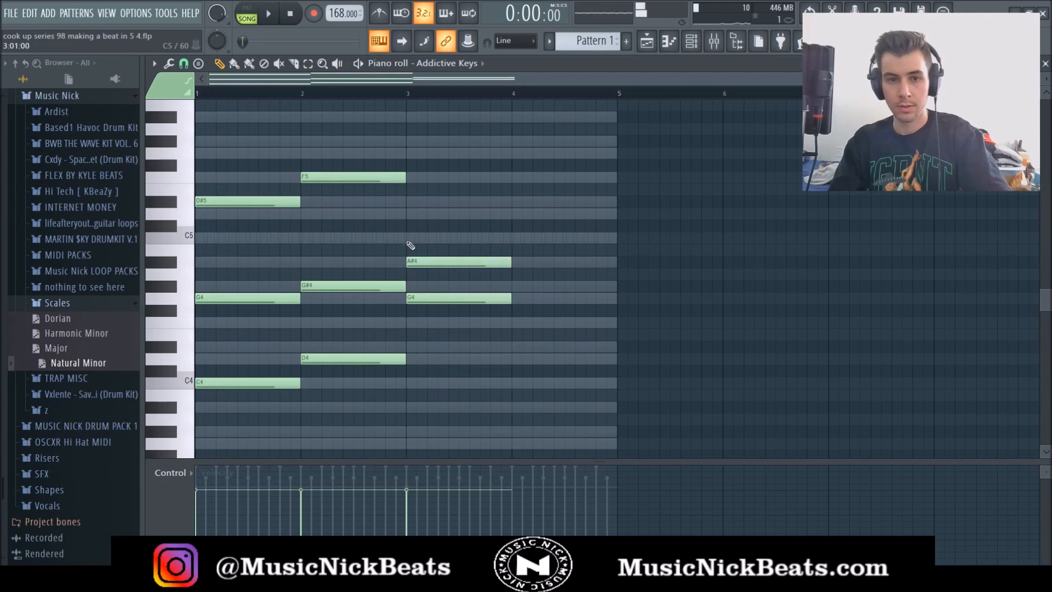
pyautogui.click(408, 214)
pyautogui.click(429, 260)
pyautogui.hotkey('ctrl', 'Down')
pyautogui.hotkey('ctrl', 'd')
pyautogui.press('space')
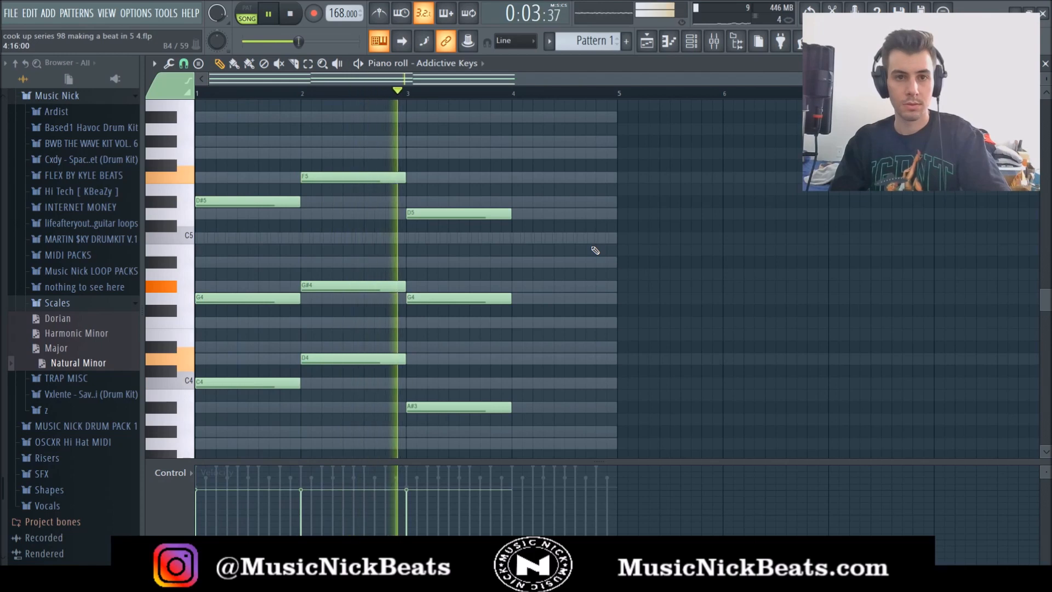
pyautogui.press('space')
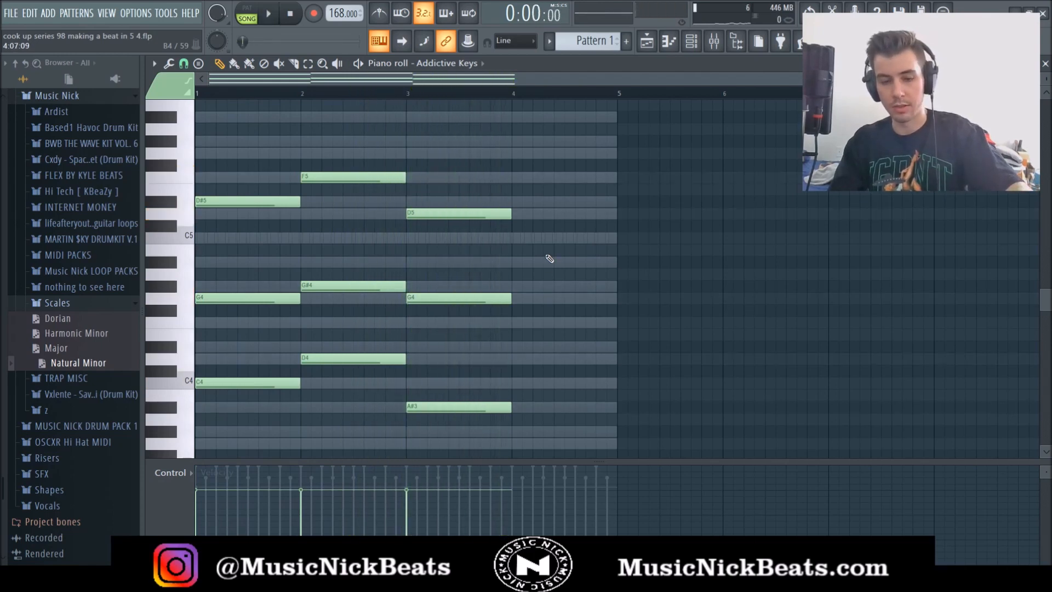
# Step: Build the bar 4 chord from F4, G#4 and C5, lower the G#4 by an octave, and play all four bars
pyautogui.click(513, 323)
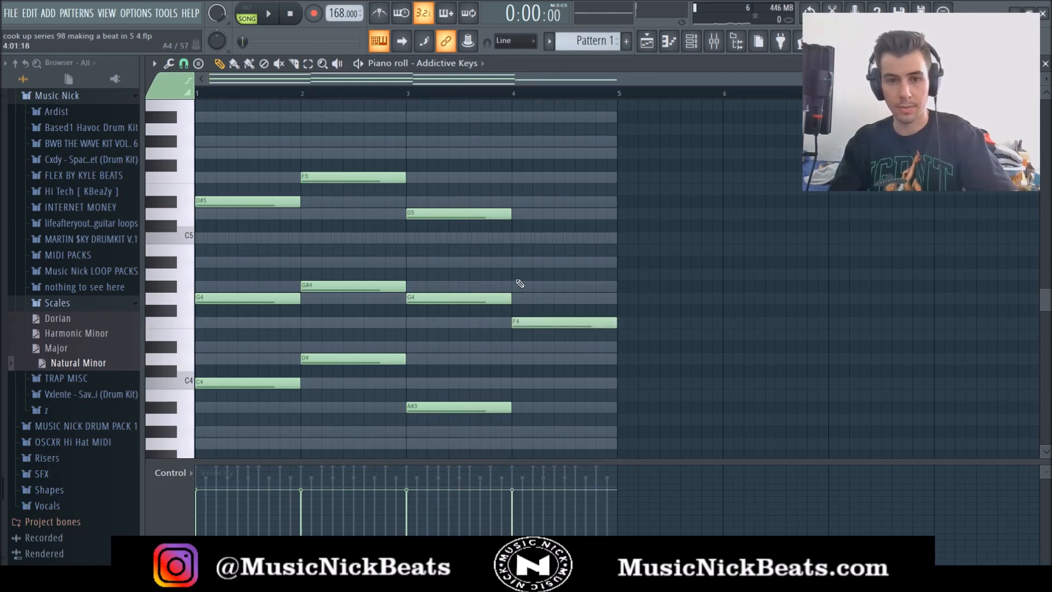
pyautogui.click(517, 266)
pyautogui.rightClick(520, 266)
pyautogui.click(518, 287)
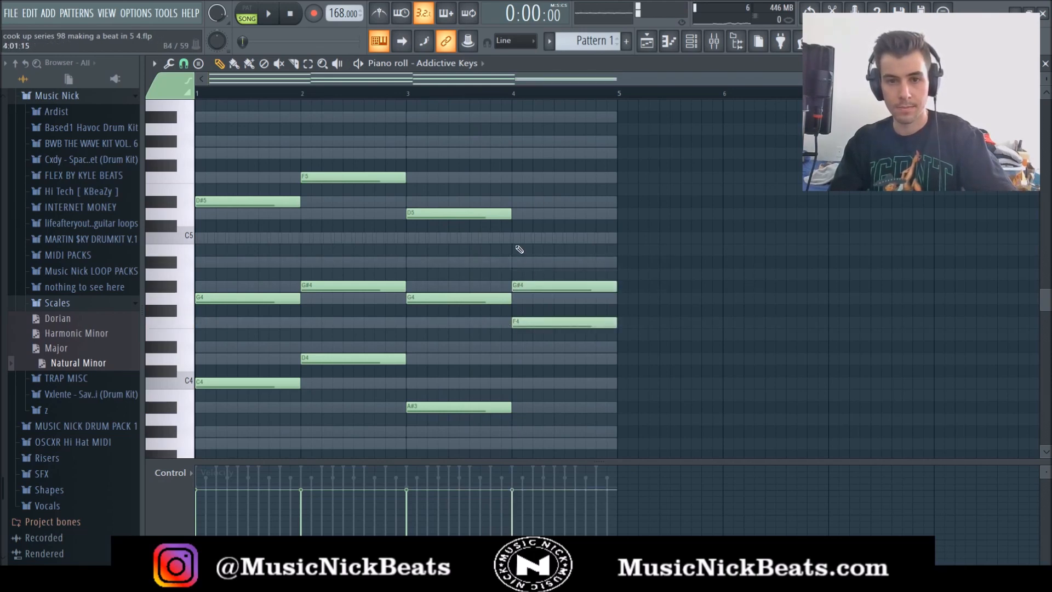
pyautogui.click(517, 239)
pyautogui.keyDown('ctrl'); pyautogui.click(526, 284); pyautogui.keyUp('ctrl')
pyautogui.hotkey('ctrl', 'Down')
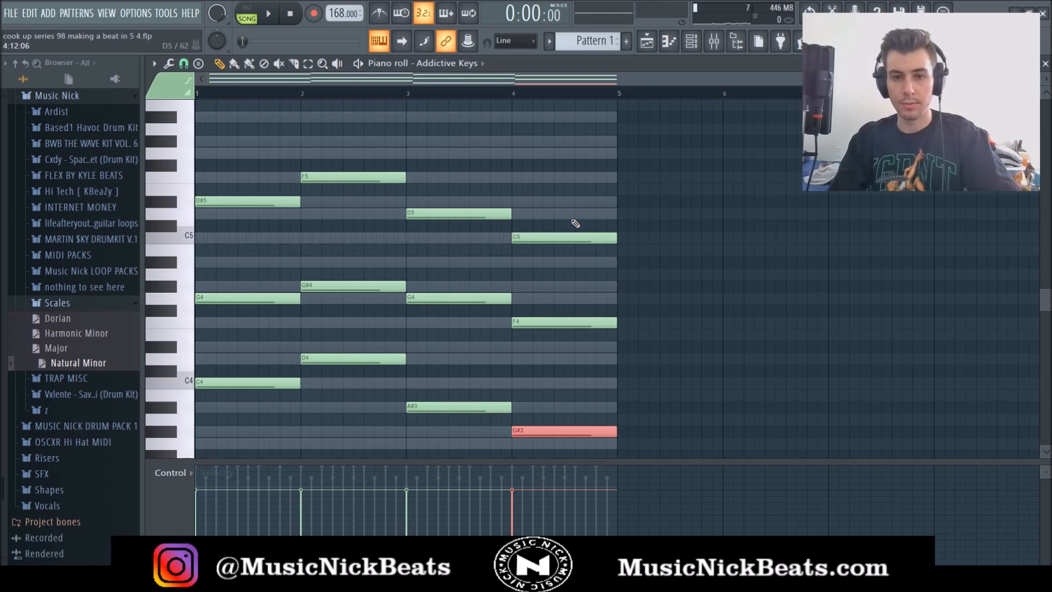
pyautogui.press('space')
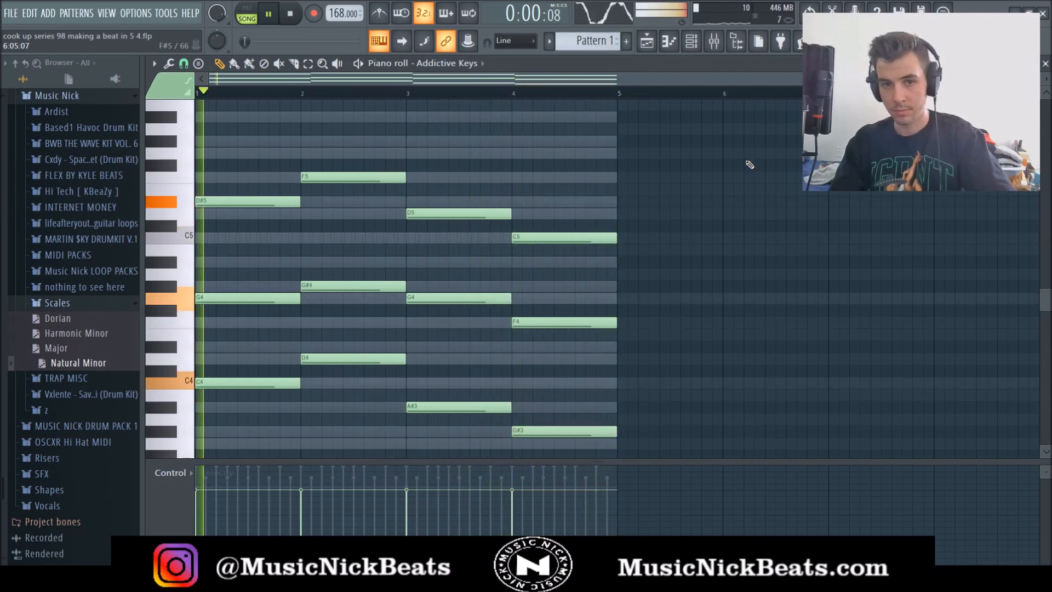
pyautogui.press('space')
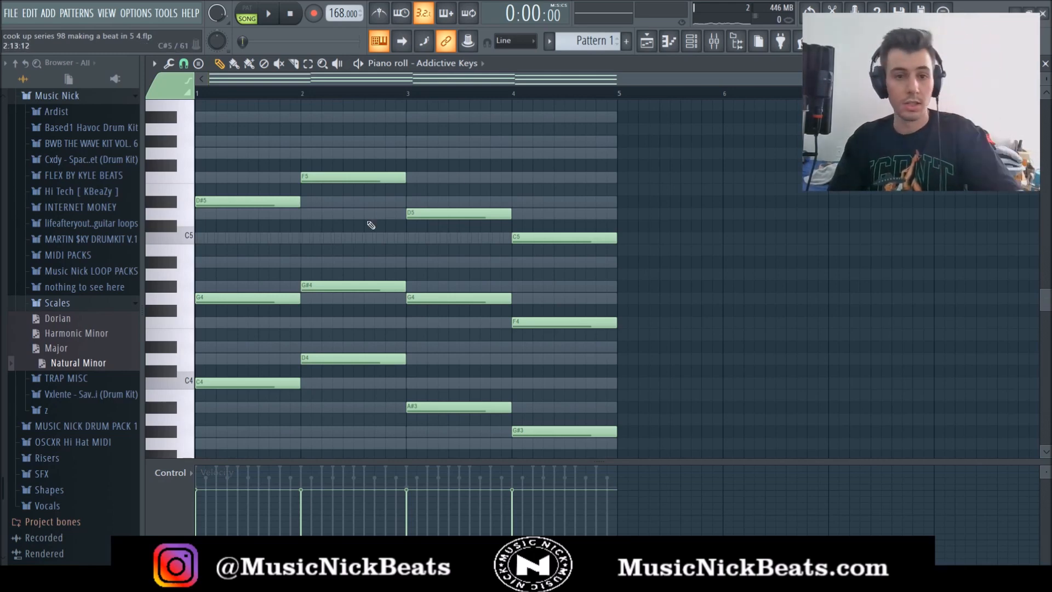
# Step: Add melody notes C6, A#5 and G#5 in bar 1 and A#5, G#5 and G5 late in bar 2
pyautogui.scroll(-1, 256, 232)
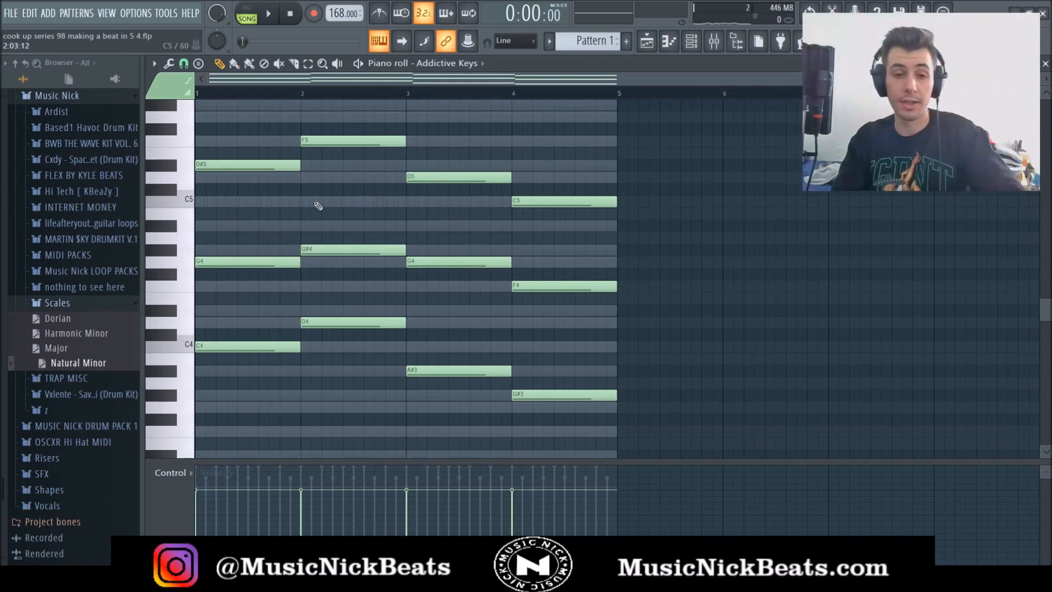
pyautogui.scroll(5, 317, 205)
pyautogui.scroll(-7, 217, 237)
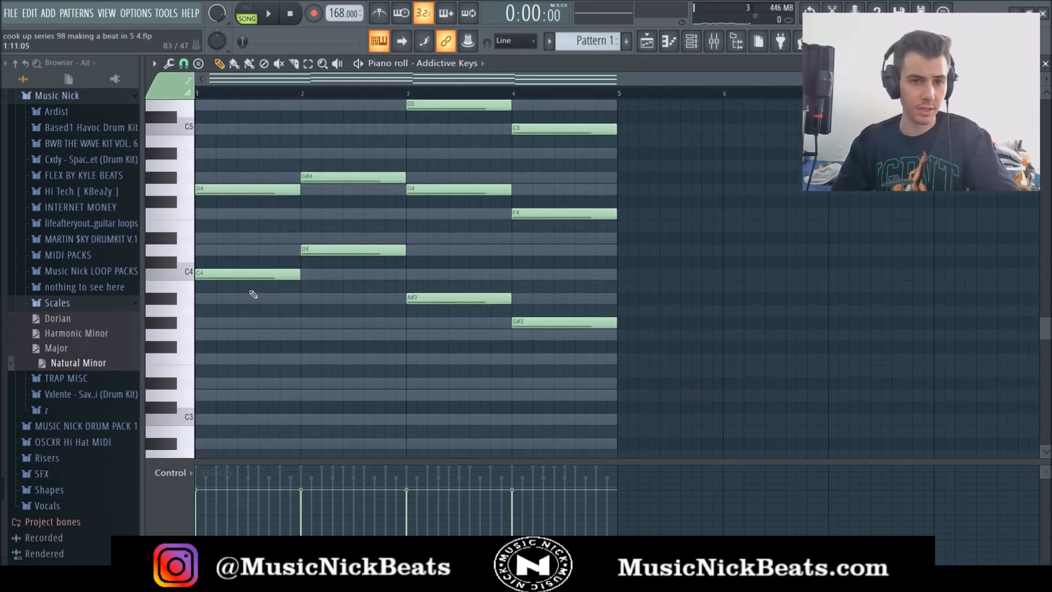
pyautogui.scroll(5, 253, 294)
pyautogui.press('space')
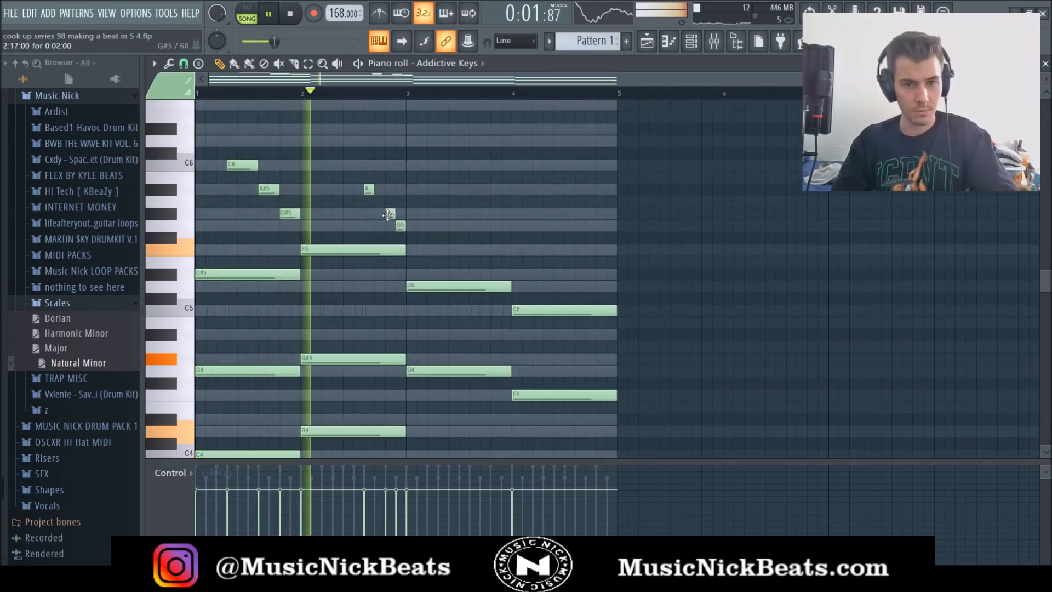
# Step: Rework the melody at the end of bar 2 into a short A#5 followed by a short G#5
pyautogui.moveTo(369, 190); pyautogui.dragTo(379, 189)
pyautogui.press('space')
pyautogui.press('space')
pyautogui.moveTo(398, 223); pyautogui.dragTo(390, 193)
pyautogui.click(366, 94)
# Step: Add a G5 at the start of bar 3, lengthen it, and copy bar 1's C6, A#5, G#5 phrase into bar 3
pyautogui.click(417, 226)
pyautogui.moveTo(417, 225); pyautogui.dragTo(469, 225)
pyautogui.moveTo(341, 235); pyautogui.dragTo(455, 164)
pyautogui.press('space')
pyautogui.press('space')
pyautogui.scroll(-2, 482, 161)
pyautogui.scroll(1, 466, 170)
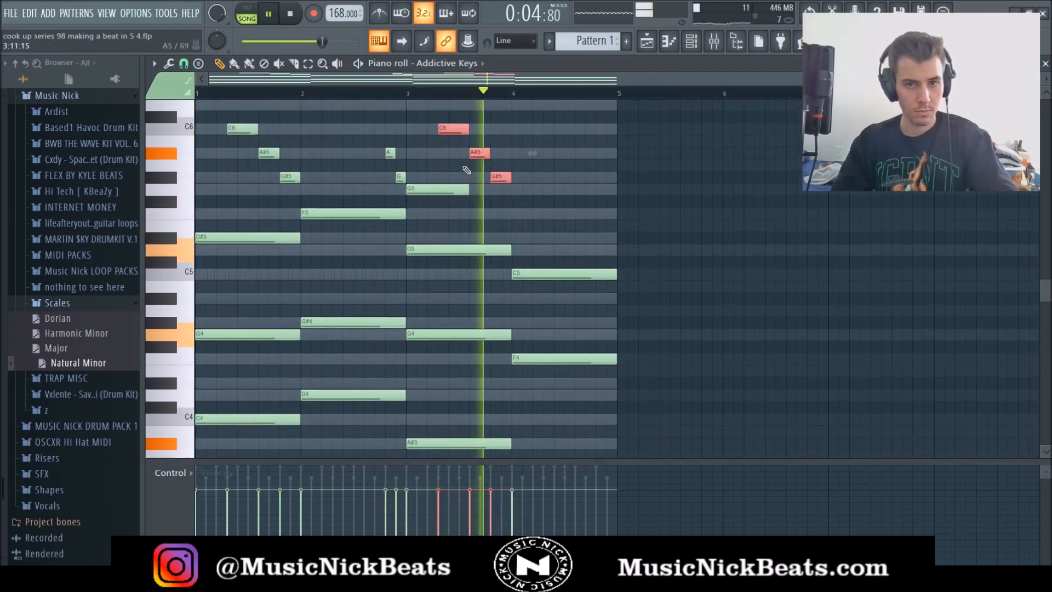
# Step: Shift the copied C6, A#5, G#5 phrase one beat later so its G#5 starts on bar 4
pyautogui.press('space')
pyautogui.press('space')
pyautogui.moveTo(453, 132); pyautogui.dragTo(473, 132)
pyautogui.keyDown('ctrl'); pyautogui.click(446, 158); pyautogui.keyUp('ctrl')
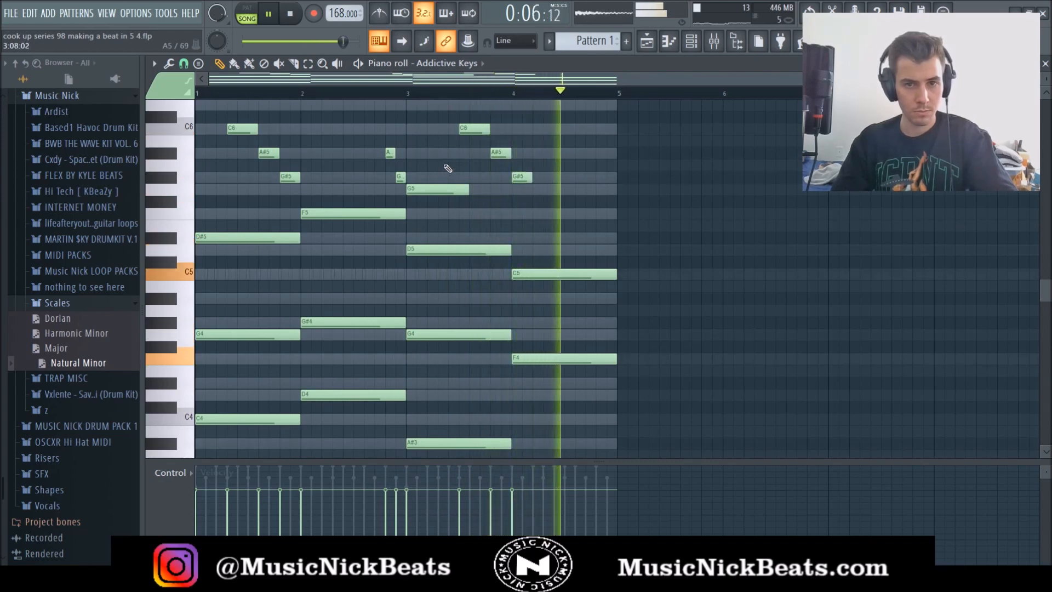
pyautogui.press('space')
# Step: Lengthen the G#5 at the start of bar 4 and follow it with an F5 that ends at bar 5
pyautogui.moveTo(531, 177); pyautogui.dragTo(573, 215)
pyautogui.click(575, 201)
pyautogui.press('space')
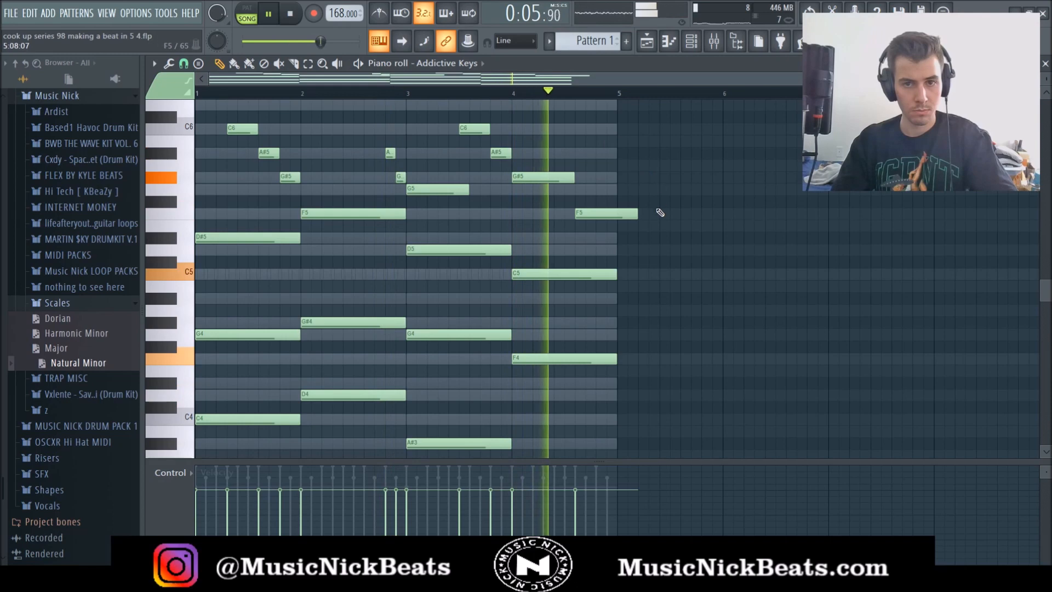
pyautogui.moveTo(633, 214); pyautogui.dragTo(617, 214)
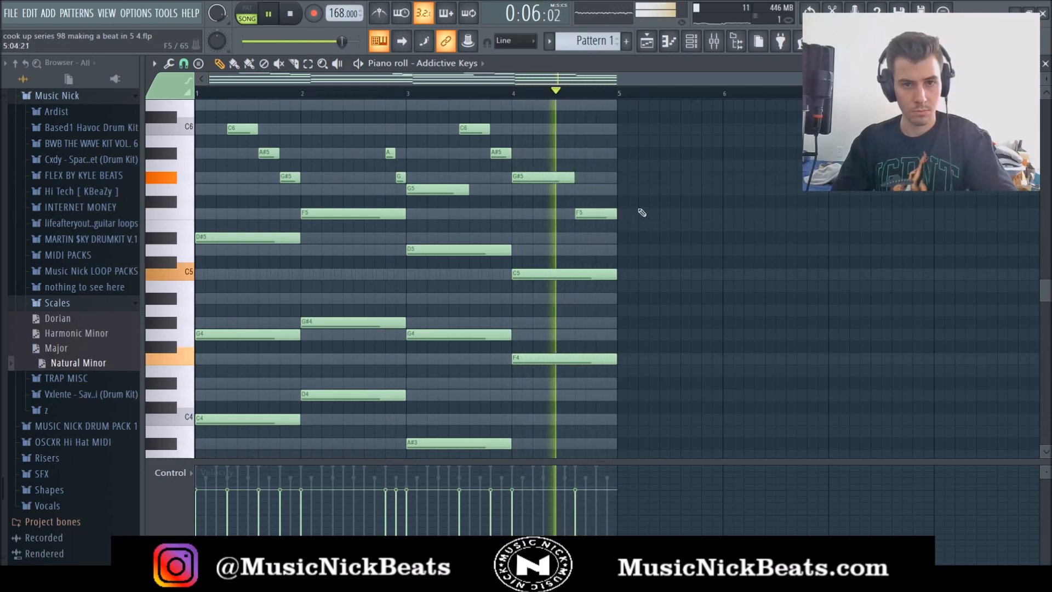
# Step: Lower the final melody note at the end of bar 4 to D5
pyautogui.scroll(-3, 639, 213)
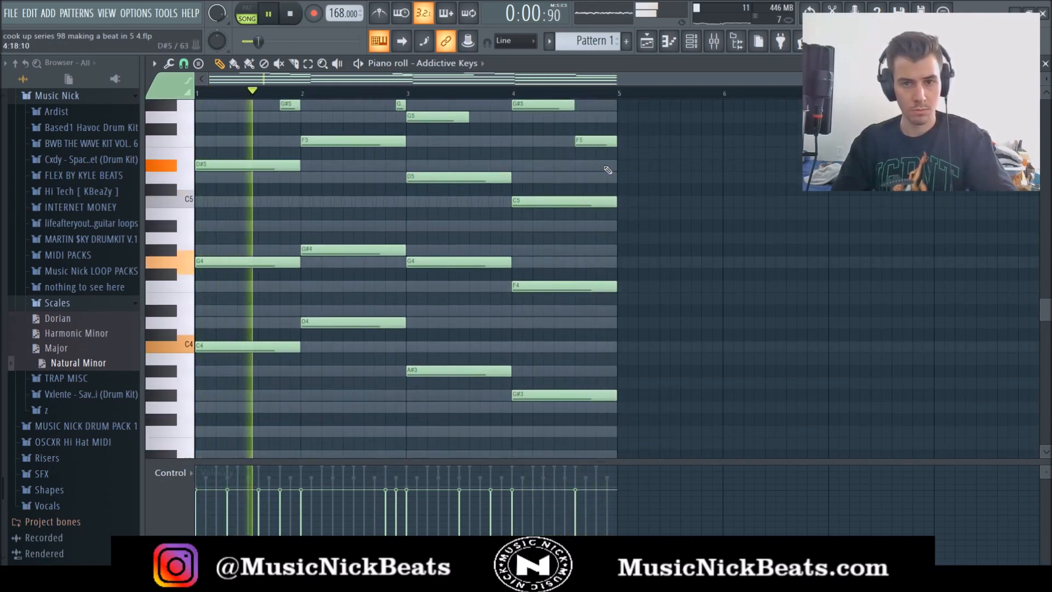
pyautogui.moveTo(597, 141); pyautogui.dragTo(600, 178)
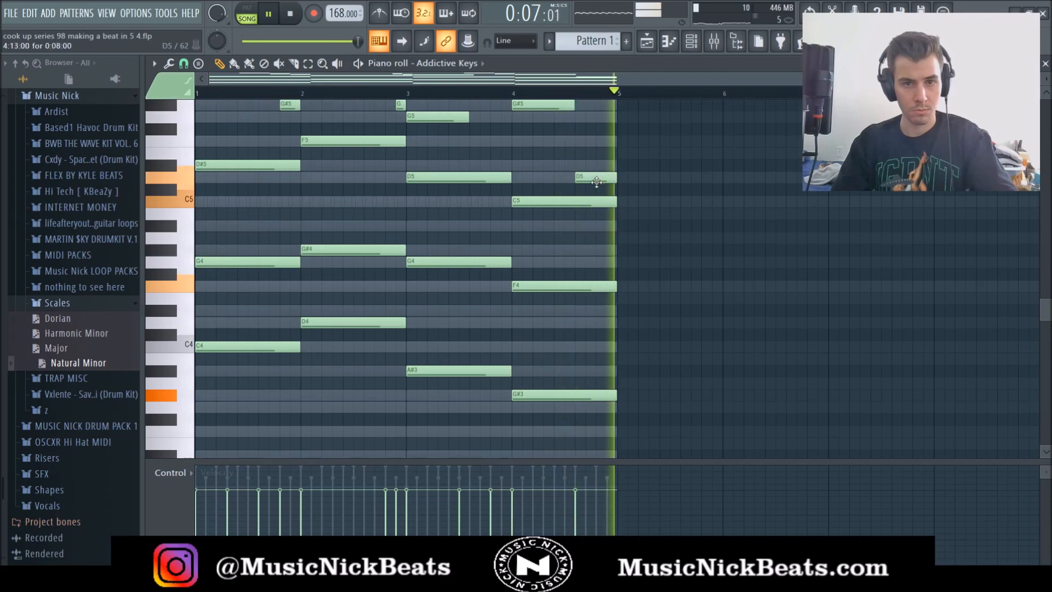
pyautogui.scroll(4, 471, 180)
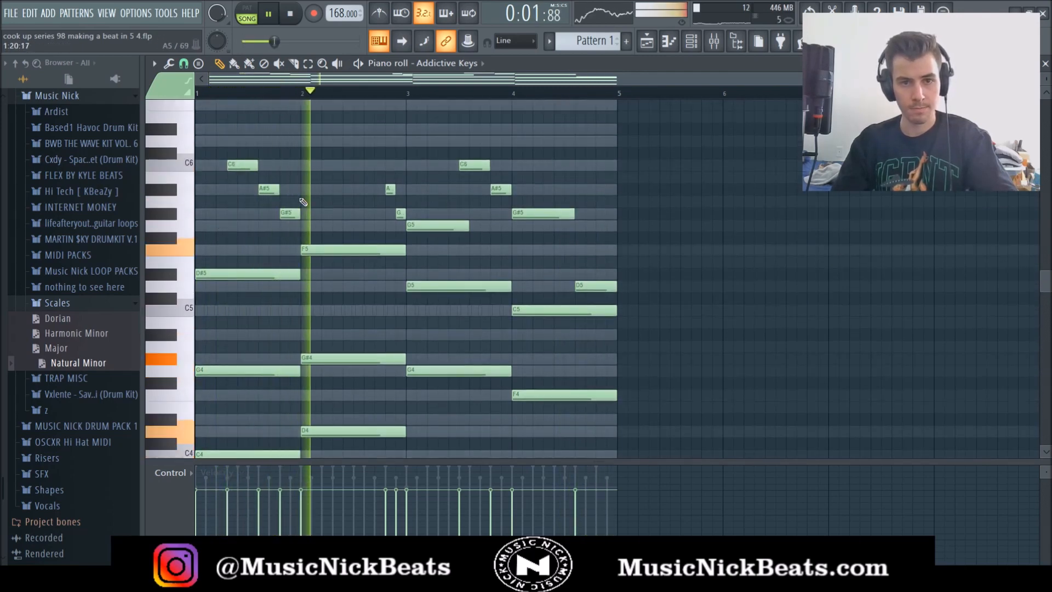
# Step: Randomize the velocities of all Addictive Keys notes at a level of about 21%, and clear the note selection
pyautogui.hotkey('ctrl', 'a')
pyautogui.hotkey('alt', 'r')
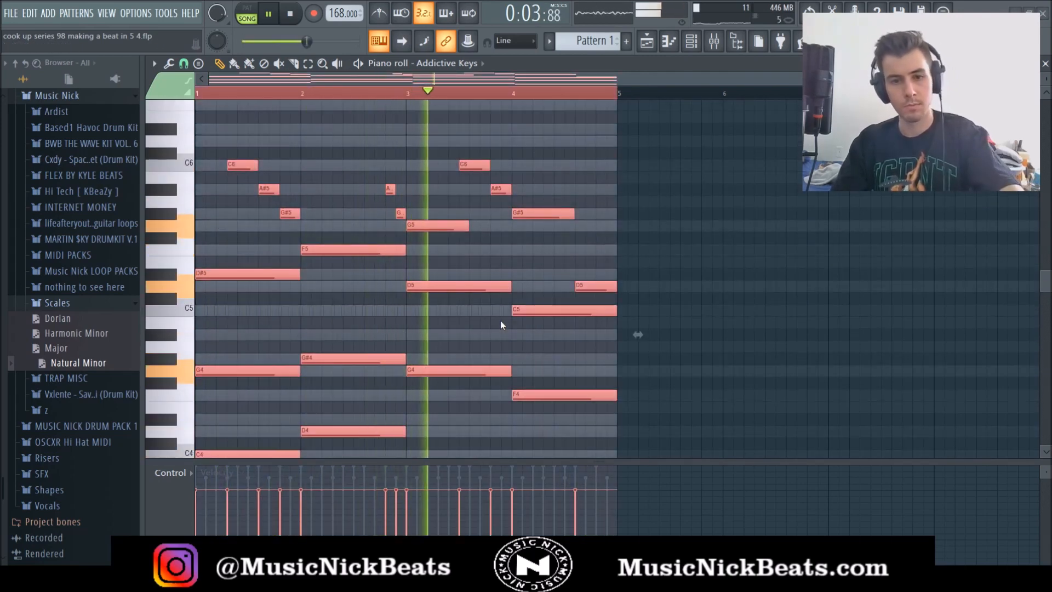
pyautogui.moveTo(475, 364); pyautogui.dragTo(475, 363)
pyautogui.moveTo(637, 334); pyautogui.dragTo(638, 326)
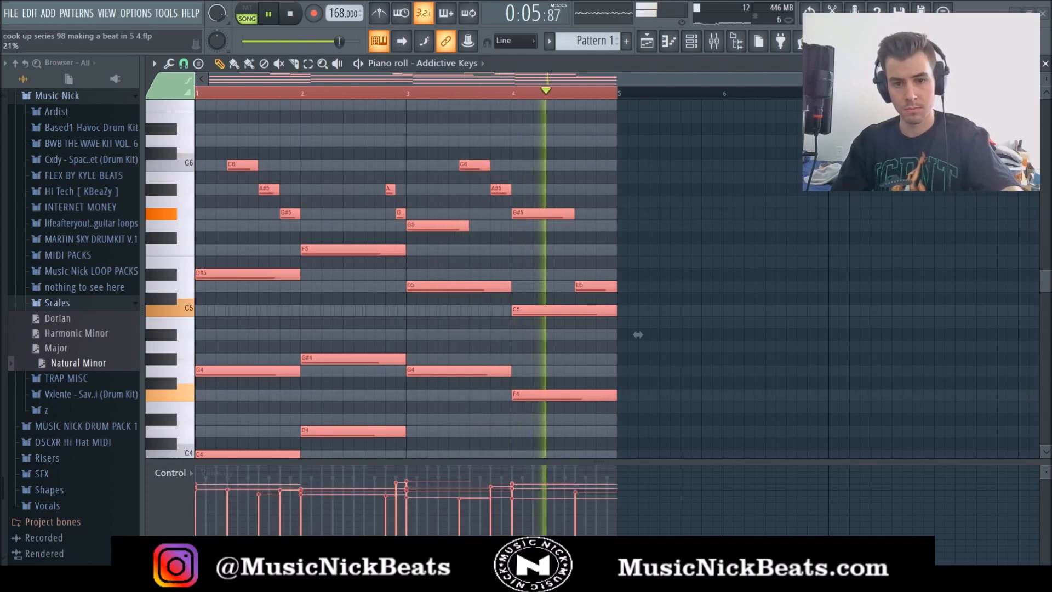
pyautogui.click(596, 425)
pyautogui.scroll(-2, 688, 395)
pyautogui.keyDown('ctrl'); pyautogui.click(723, 362); pyautogui.keyUp('ctrl')
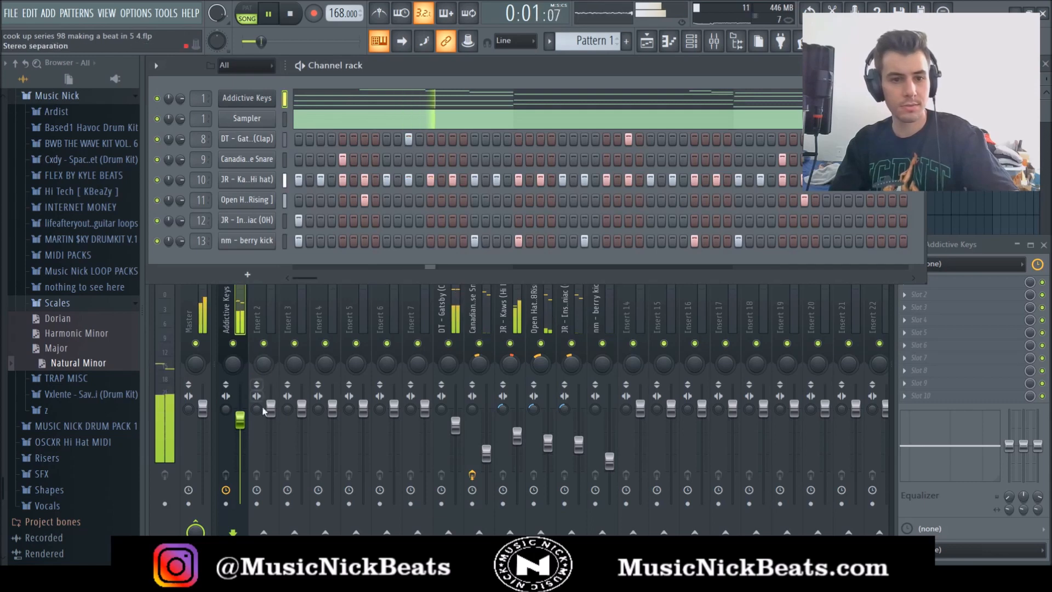
# Step: Adjust the Addictive Keys mixer track's stereo separation and add RC-20 Retro Color with the Slight Detune preset
pyautogui.click(263, 411)
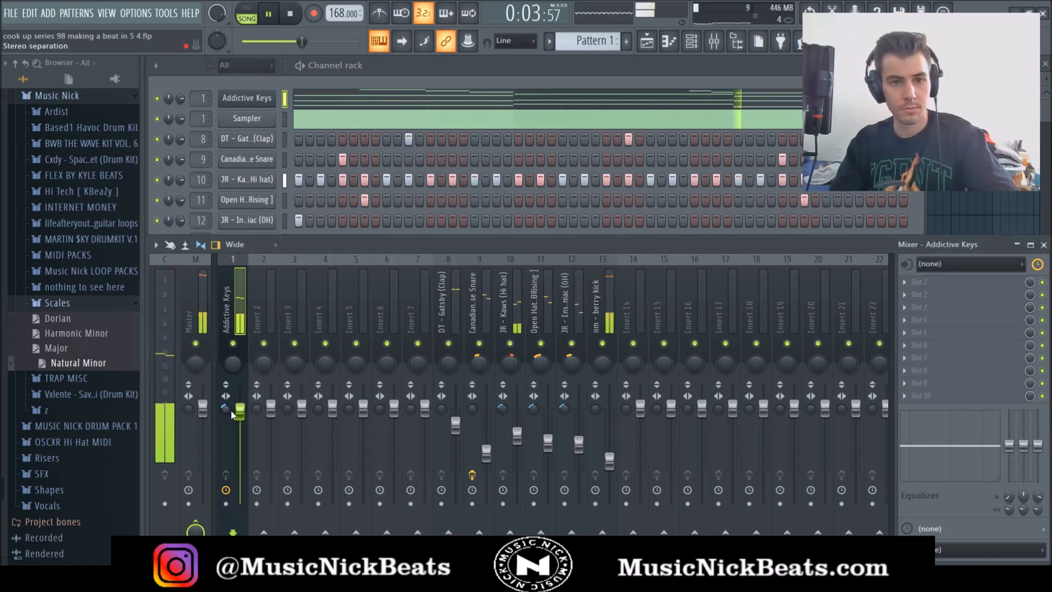
pyautogui.press('space')
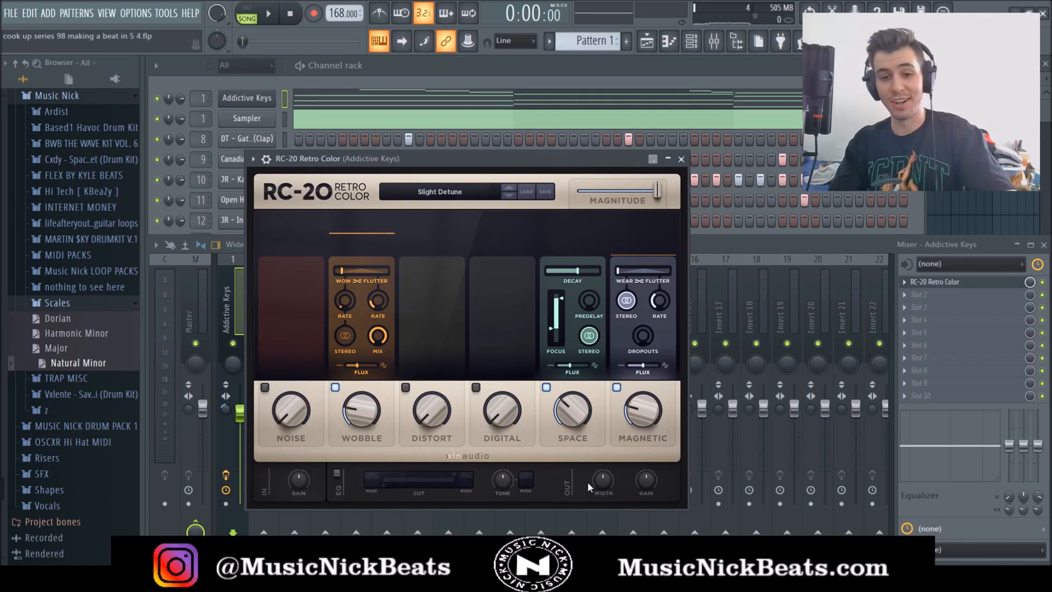
# Step: During playback, raise RC-20's output gain to 4.4 dB and its width, and lower the Addictive Keys mixer level slightly
pyautogui.click(270, 21)
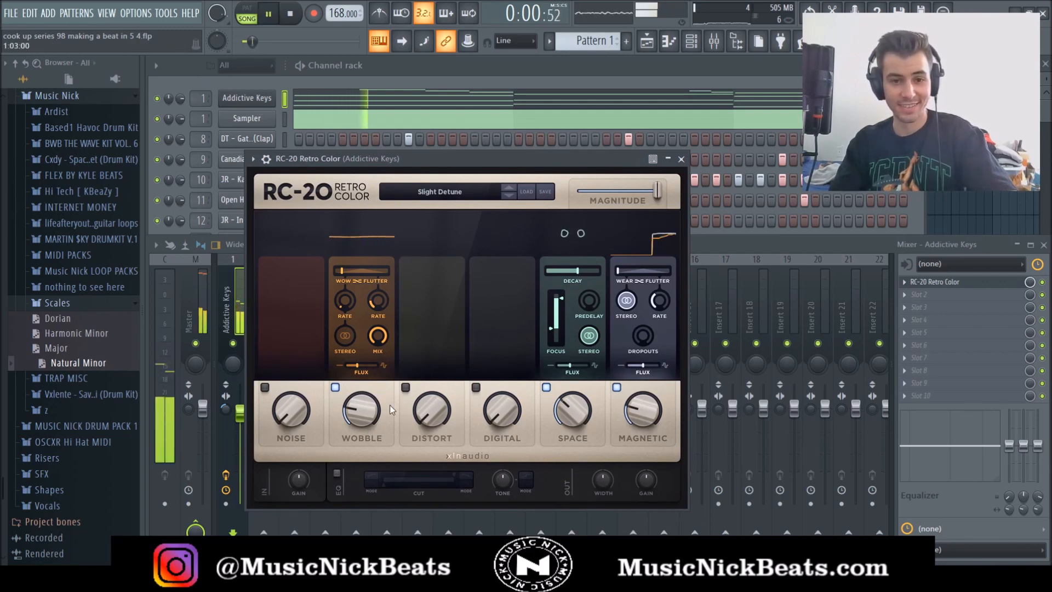
pyautogui.moveTo(642, 481)
pyautogui.mouseDown()
pyautogui.moveTo(640, 460)
pyautogui.moveTo(600, 469)
pyautogui.moveTo(648, 469)
pyautogui.mouseUp()
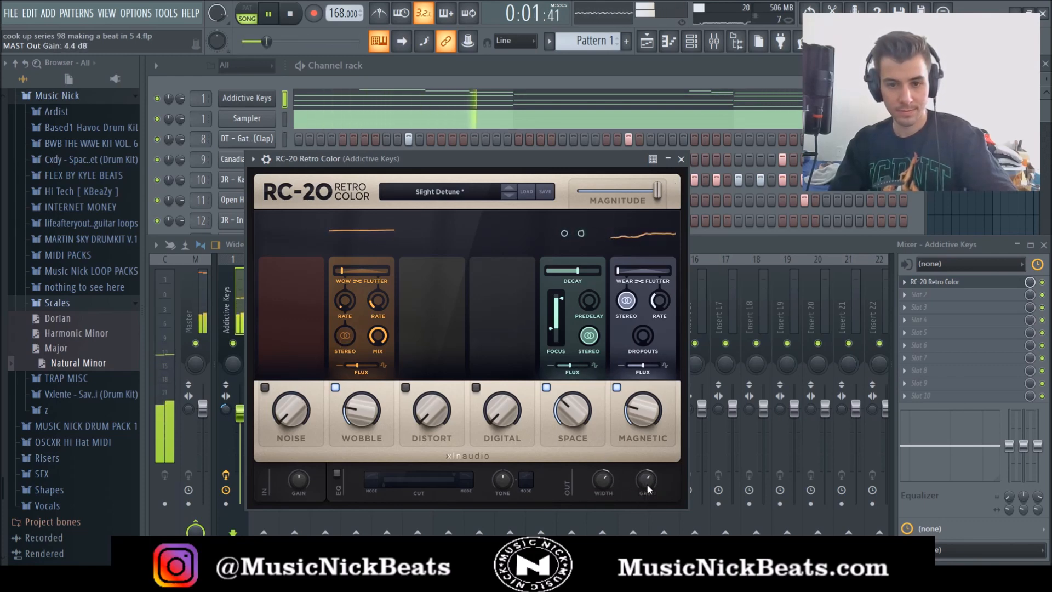
pyautogui.moveTo(602, 479); pyautogui.dragTo(626, 318)
pyautogui.click(681, 158)
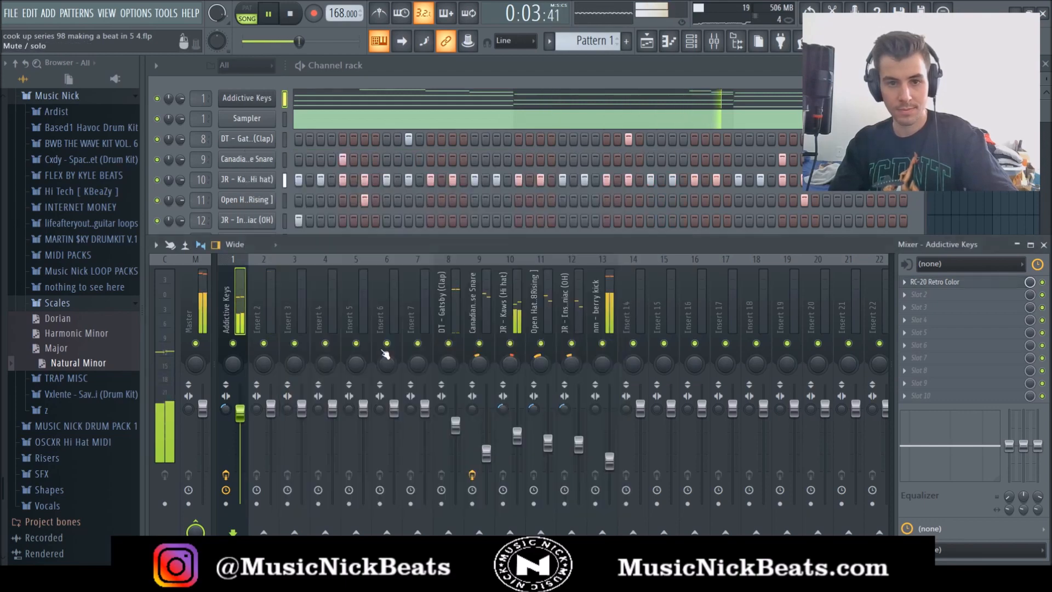
pyautogui.moveTo(241, 415); pyautogui.dragTo(241, 425)
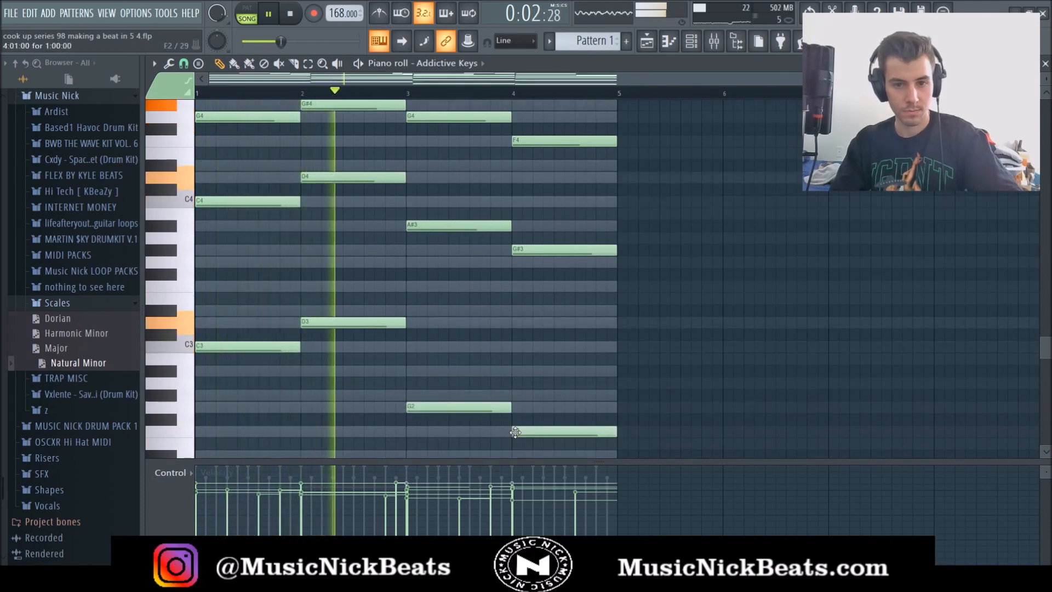
# Step: Raise the bar 4 bass note to G#2 and lower the velocity of the bass notes C3, D3, G2 and G#2
pyautogui.scroll(-3, 548, 388)
pyautogui.click(520, 323)
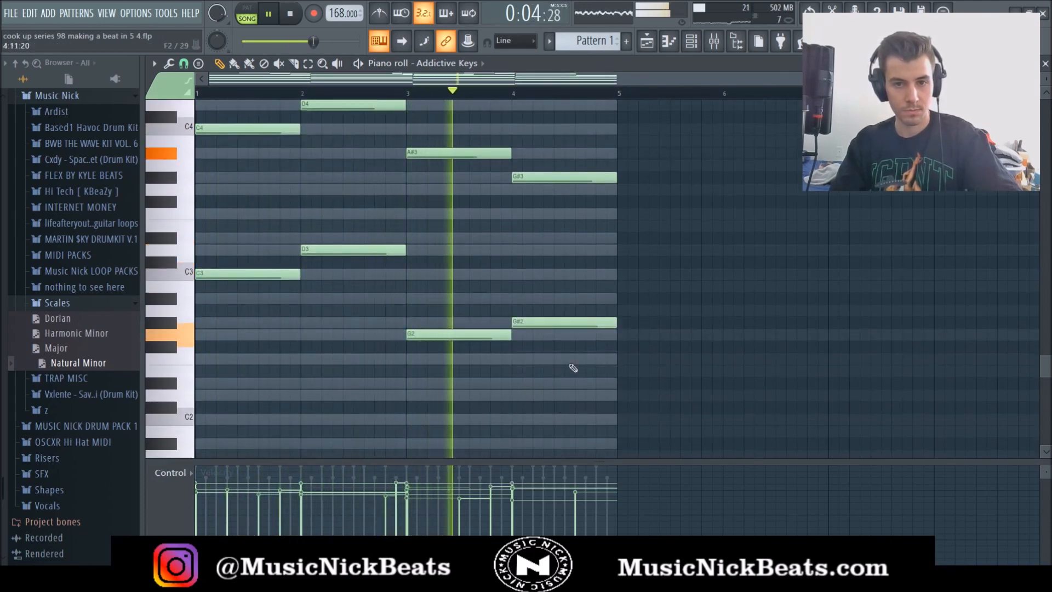
pyautogui.moveTo(584, 387); pyautogui.dragTo(256, 245)
pyautogui.scroll(-3, 224, 273)
pyautogui.moveTo(219, 273)
pyautogui.mouseDown()
pyautogui.moveTo(228, 274)
pyautogui.moveTo(218, 275)
pyautogui.mouseUp()
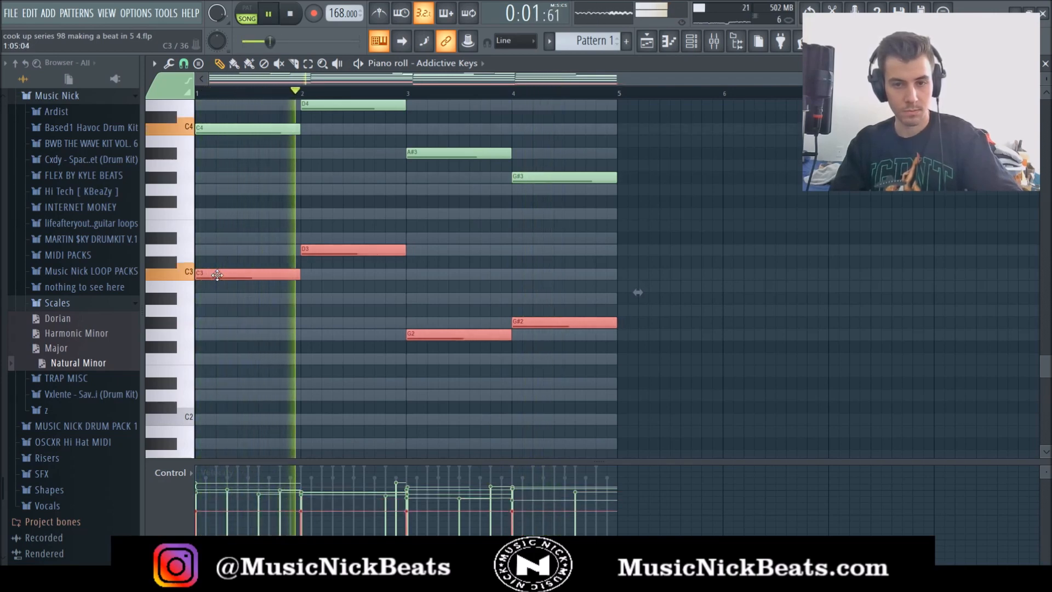
pyautogui.scroll(-1, 217, 274)
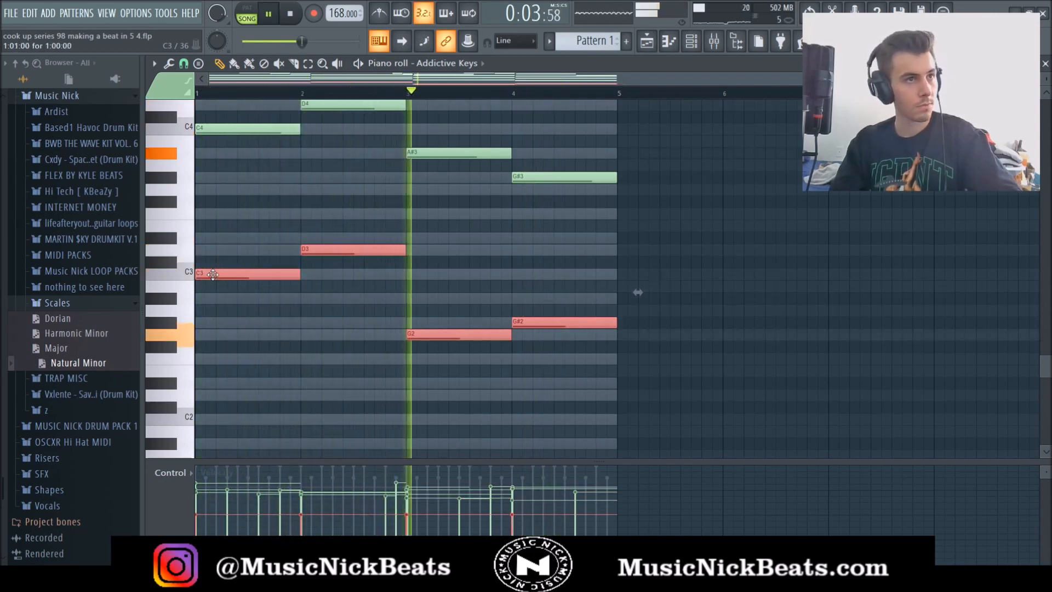
pyautogui.click(801, 279)
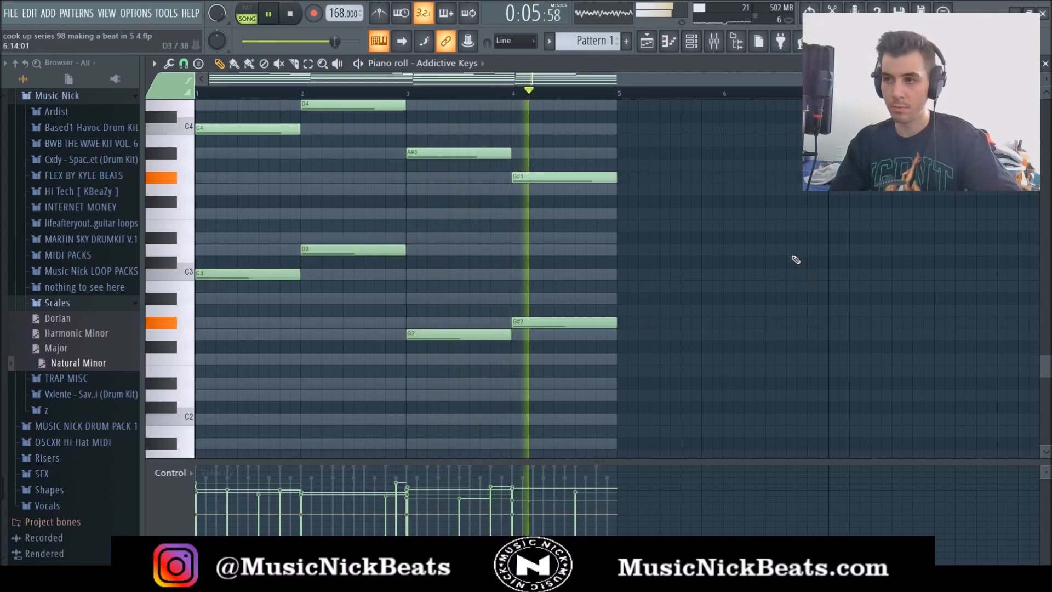
# Step: Close the piano roll, stop playback and add Fruity parametric EQ 2 in slot 3 of the Addictive Keys mixer track
pyautogui.click(1045, 63)
pyautogui.press('space')
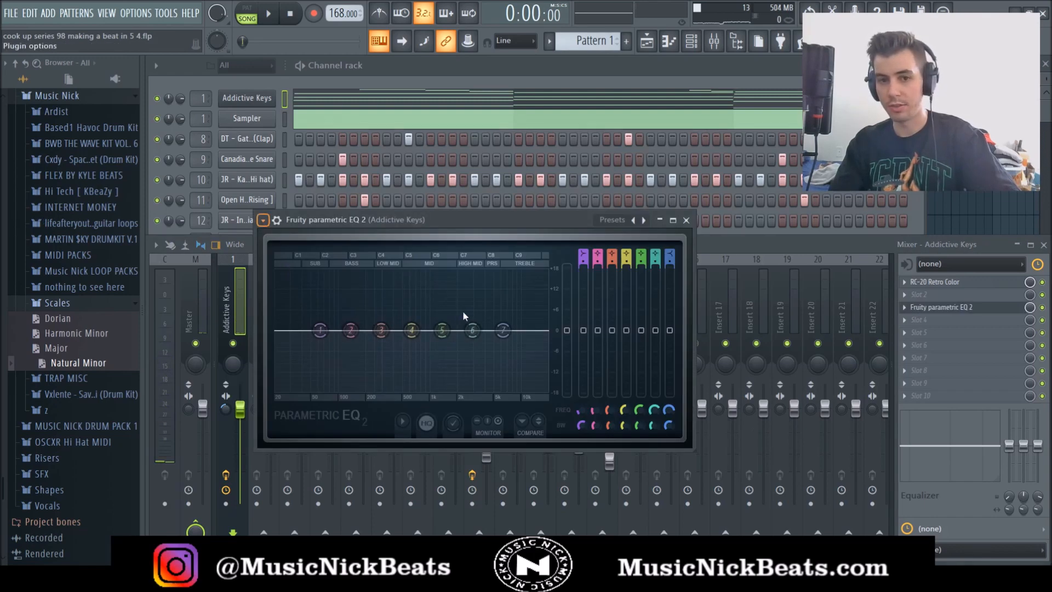
pyautogui.click(464, 316)
pyautogui.scroll(4, 296, 338)
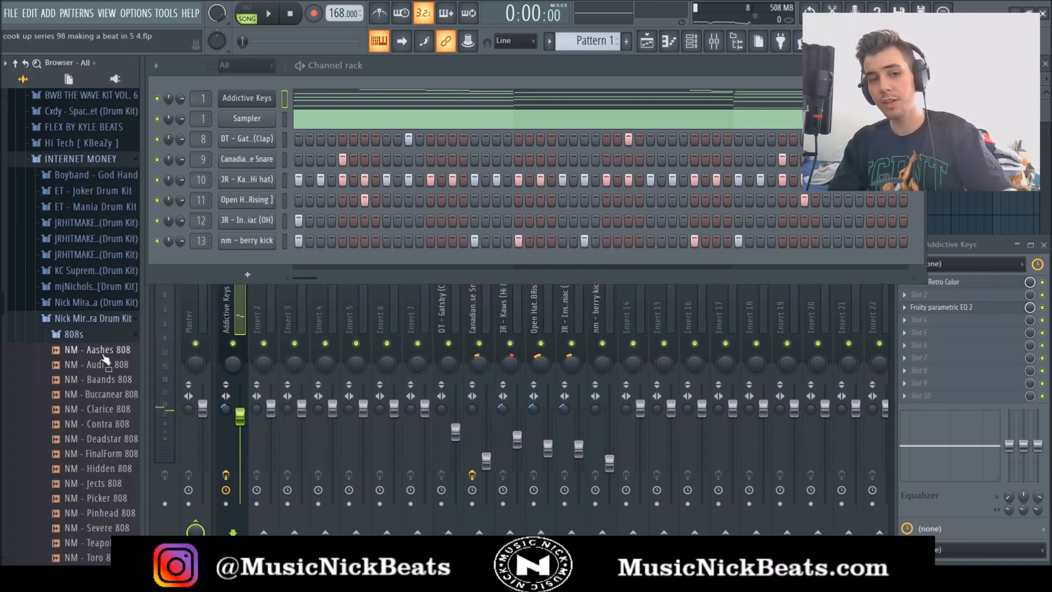
# Step: Add the NM - Aashes 808 sample from the drum kit's 808s folder as a new channel
pyautogui.click(103, 354)
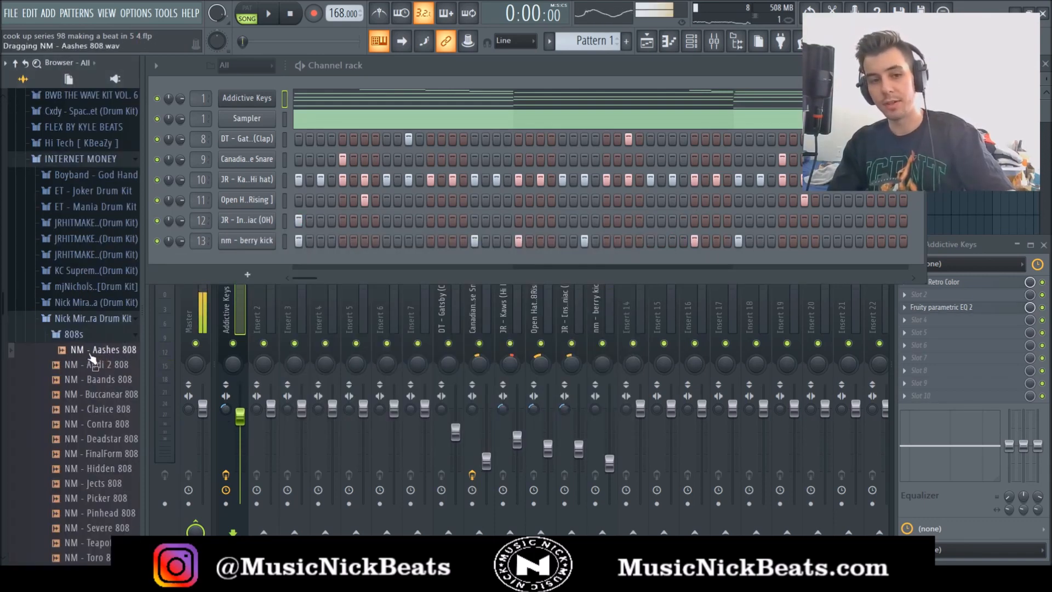
pyautogui.moveTo(248, 263); pyautogui.dragTo(248, 264)
pyautogui.click(87, 318)
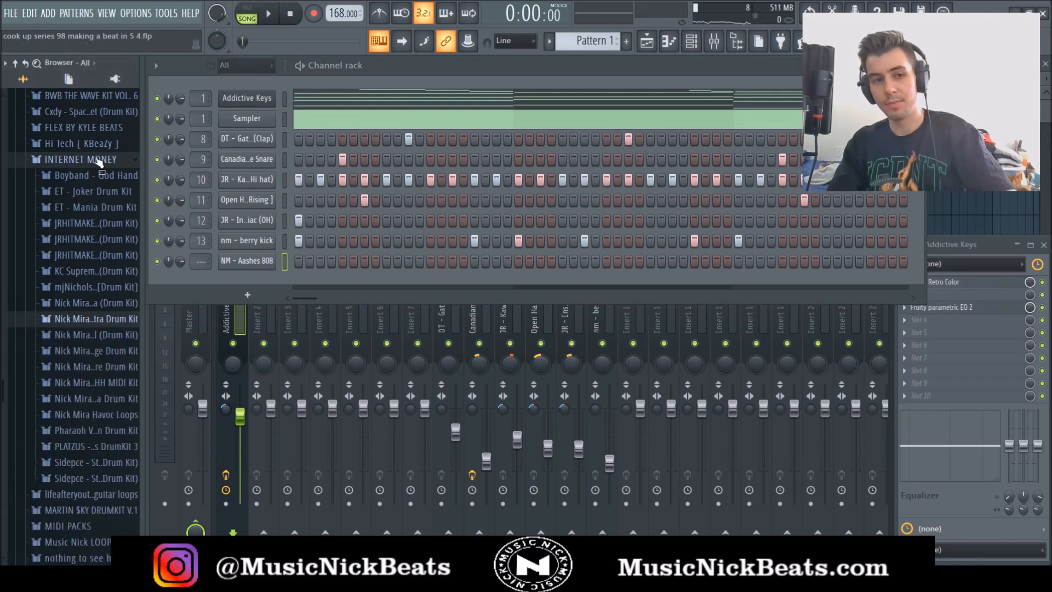
# Step: Normalize the NM - Aashes 808 sample and route its channel to mixer track 14
pyautogui.click(256, 263)
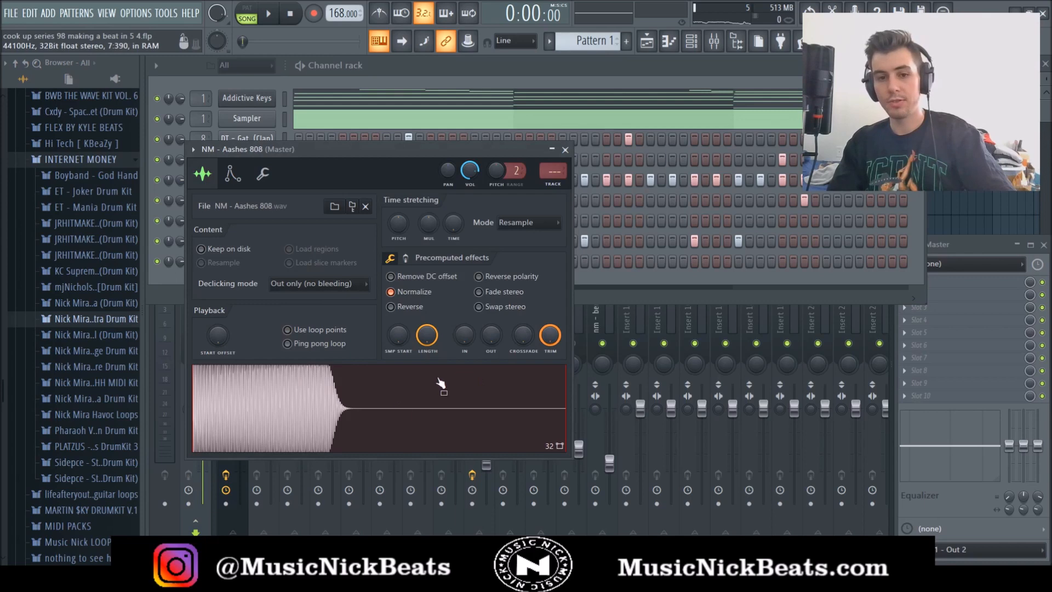
pyautogui.click(635, 323)
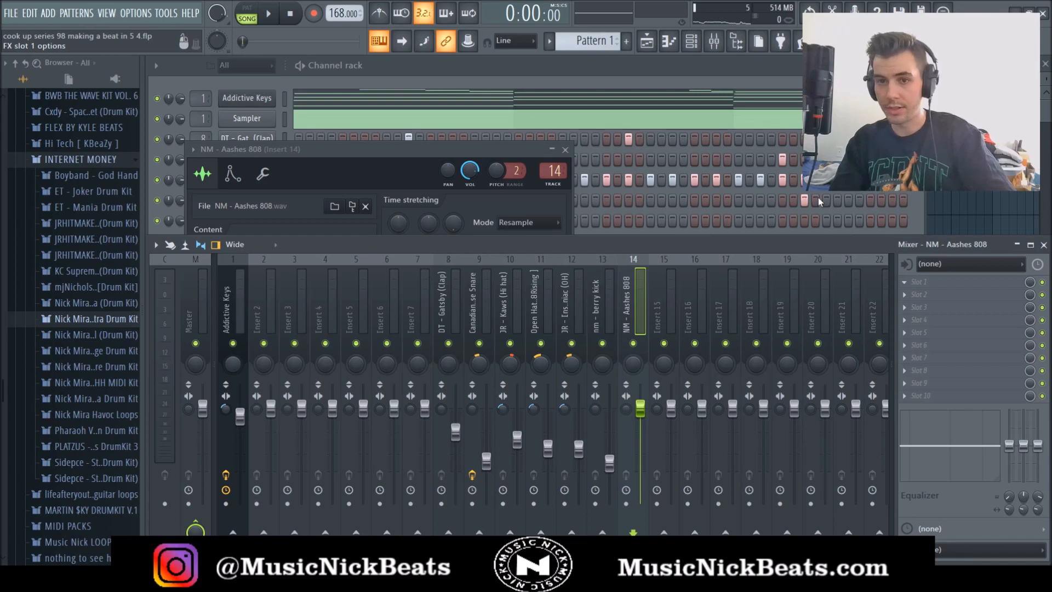
# Step: Start the 808 bass line in its piano roll with C5 on bar 1, D5 on bar 2 and G5 on bar 3
pyautogui.press('F7')
pyautogui.press('space')
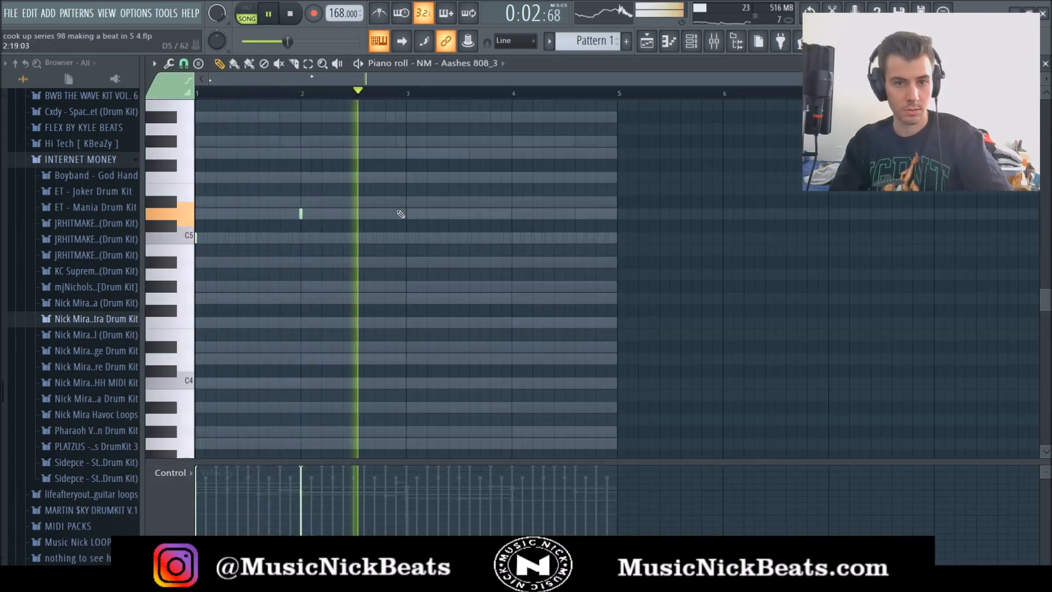
pyautogui.click(418, 177)
pyautogui.rightClick(405, 176)
pyautogui.press('space')
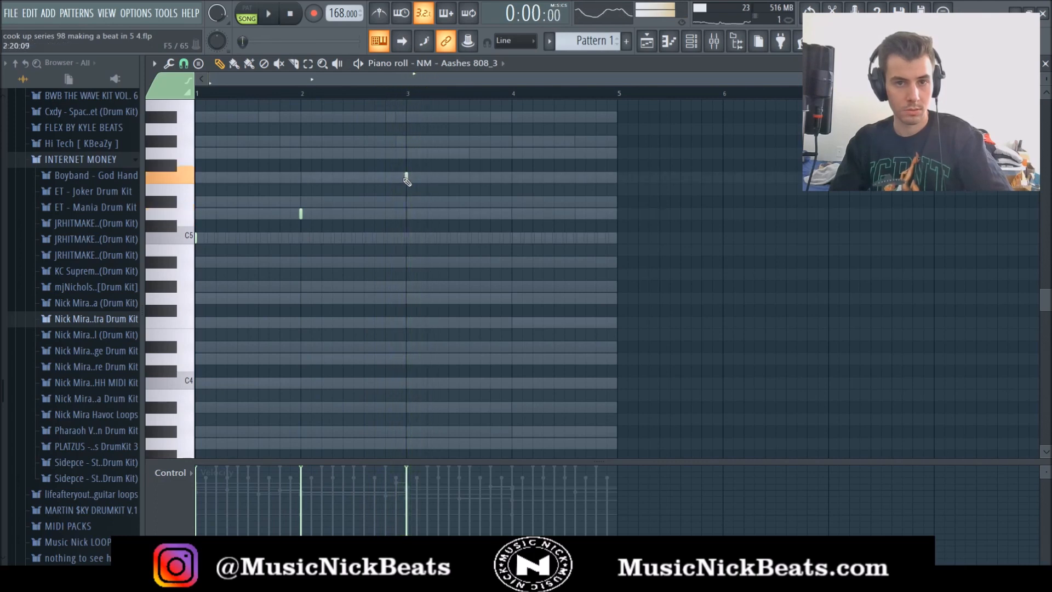
pyautogui.press('space')
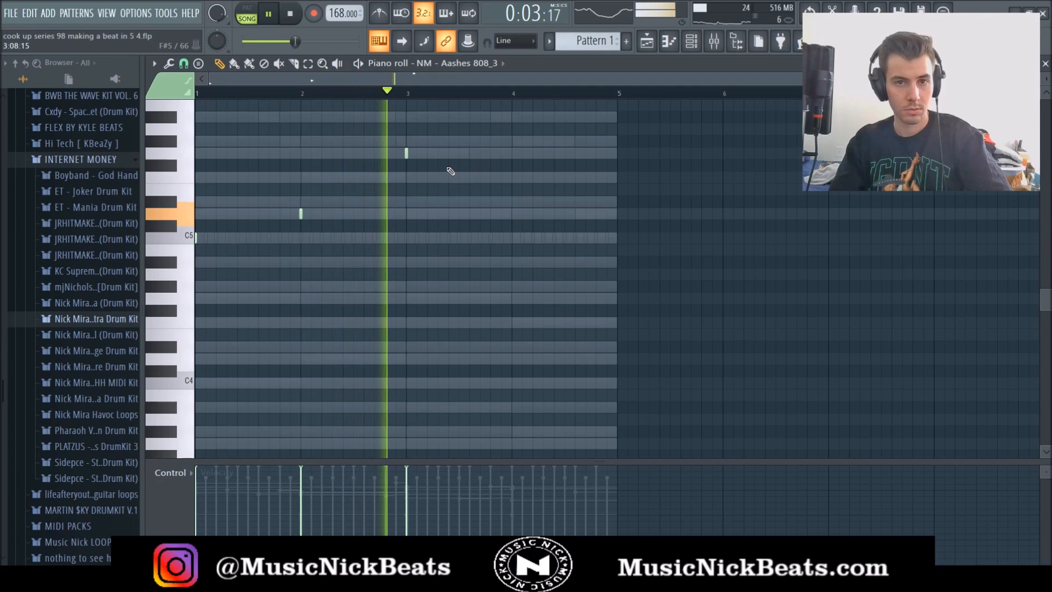
# Step: Complete the 808 line with extra C5 and D5 hits in bars 1 and 2, a second G5 in bar 3 and three F5 hits in bar 4
pyautogui.click(448, 156)
pyautogui.press('space')
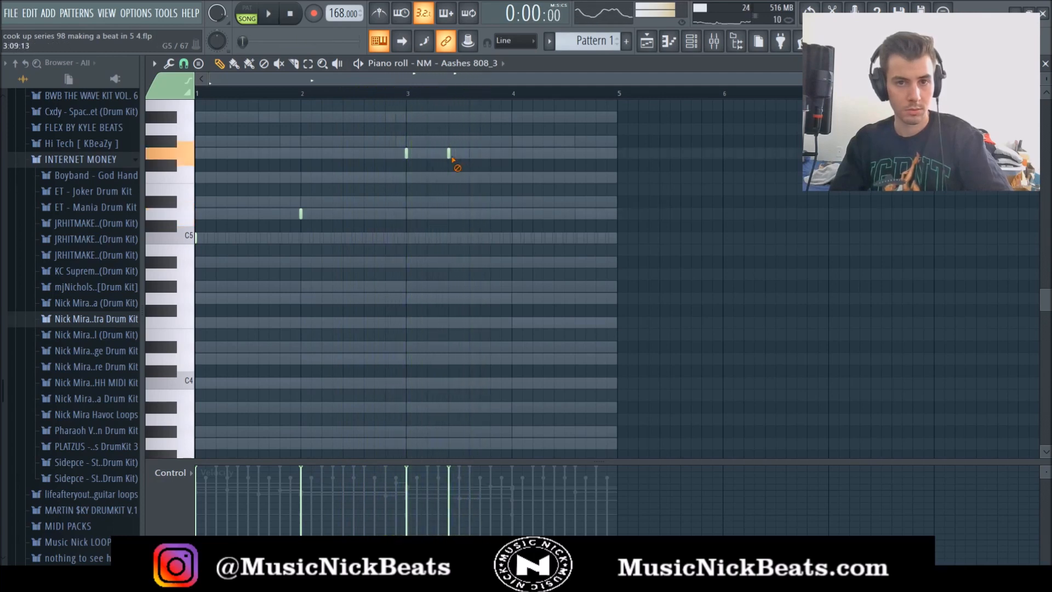
pyautogui.press('space')
pyautogui.rightClick(447, 155)
pyautogui.click(469, 155)
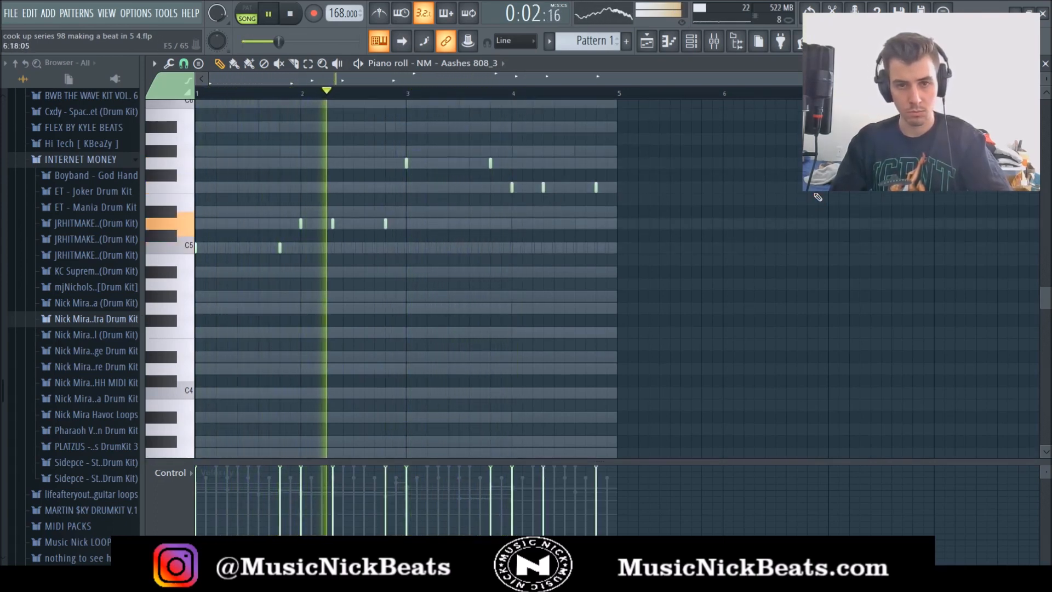
# Step: Close the 808's piano roll and lower the NM - Aashes 808 mixer level to balance it against the drums
pyautogui.click(1045, 64)
pyautogui.moveTo(639, 458)
pyautogui.mouseDown()
pyautogui.moveTo(612, 459)
pyautogui.moveTo(640, 461)
pyautogui.mouseUp()
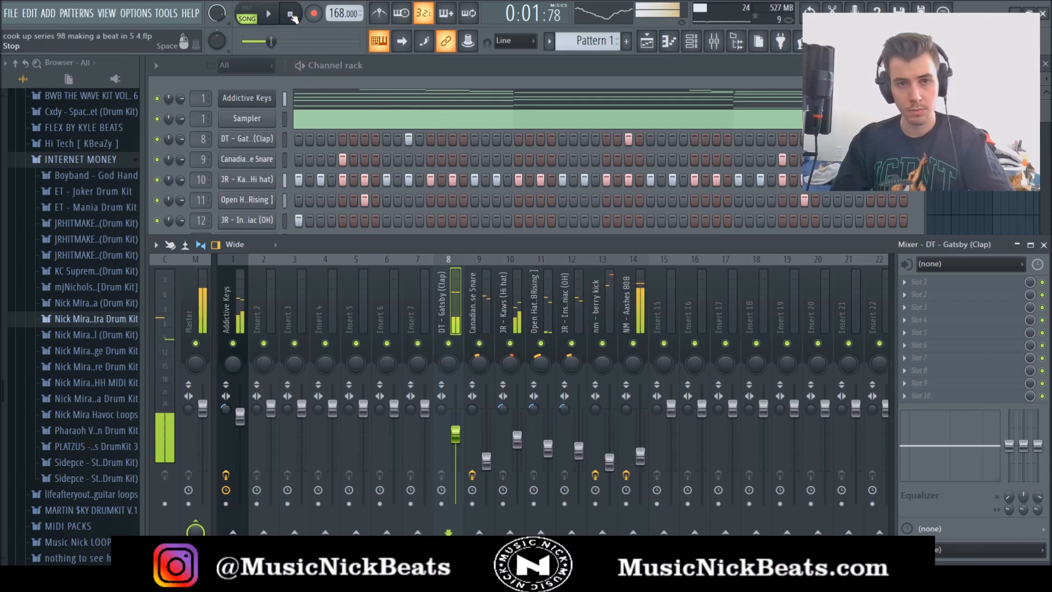
pyautogui.press('space')
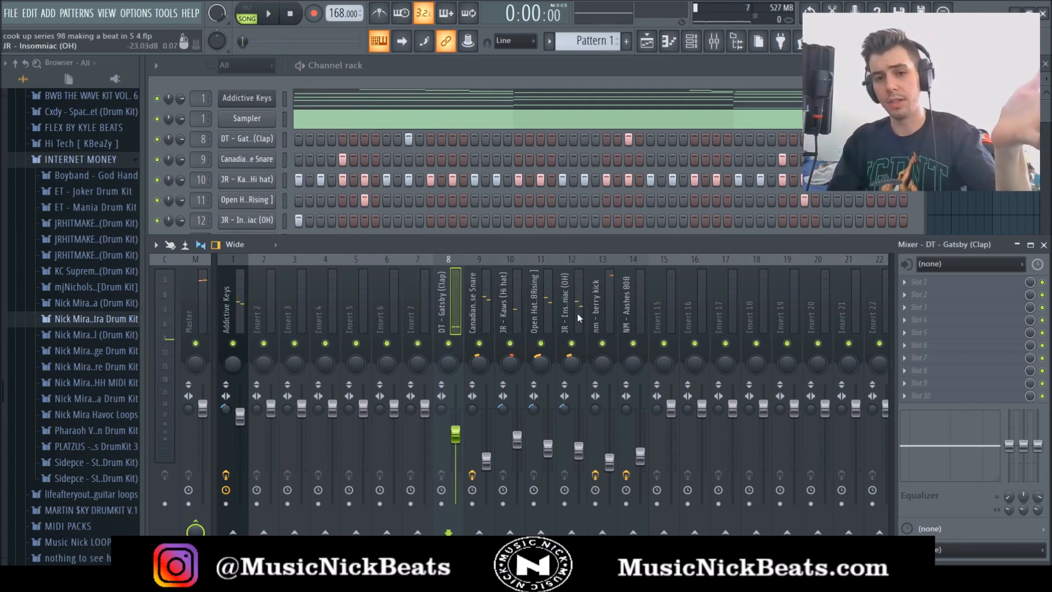
# Step: Solo the JR - Kaws hi-hat together with the DT - Gatsby clap and nm - berry kick, and play them back
pyautogui.click(236, 306)
pyautogui.click(457, 312)
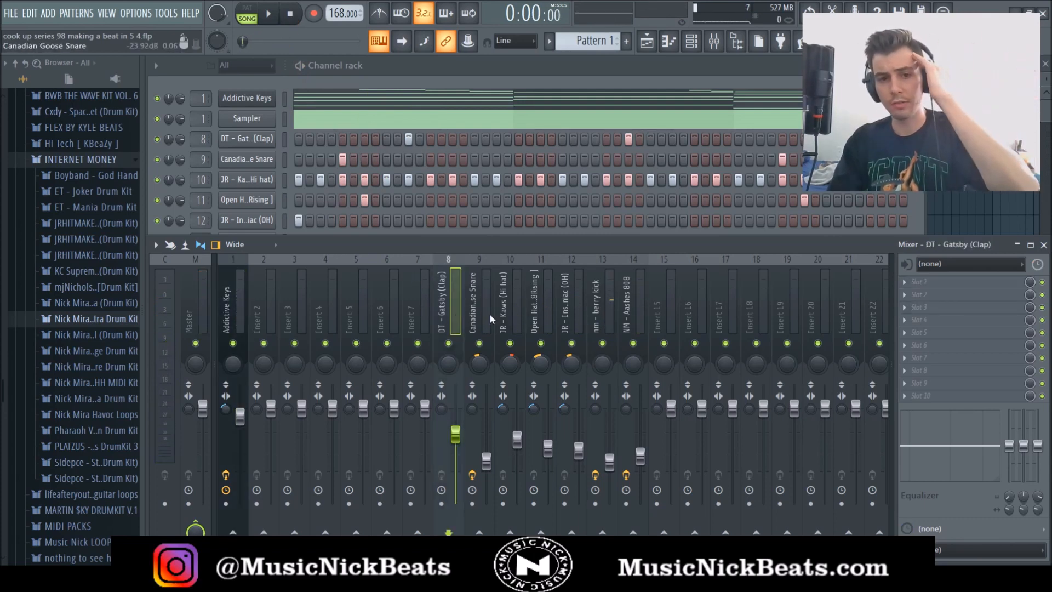
pyautogui.click(507, 314)
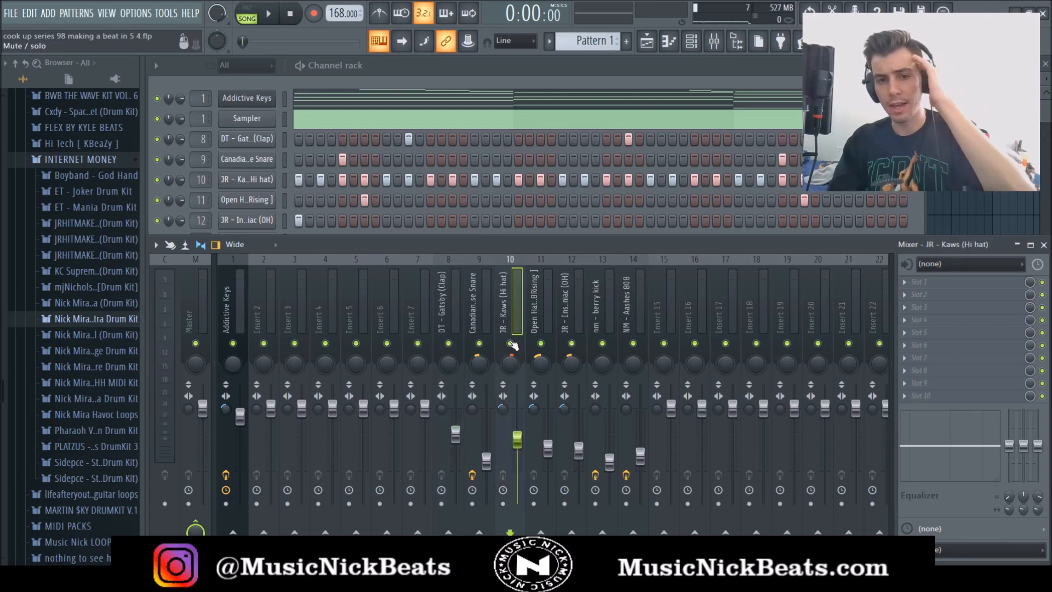
pyautogui.rightClick(510, 344)
pyautogui.click(448, 344)
pyautogui.press('space')
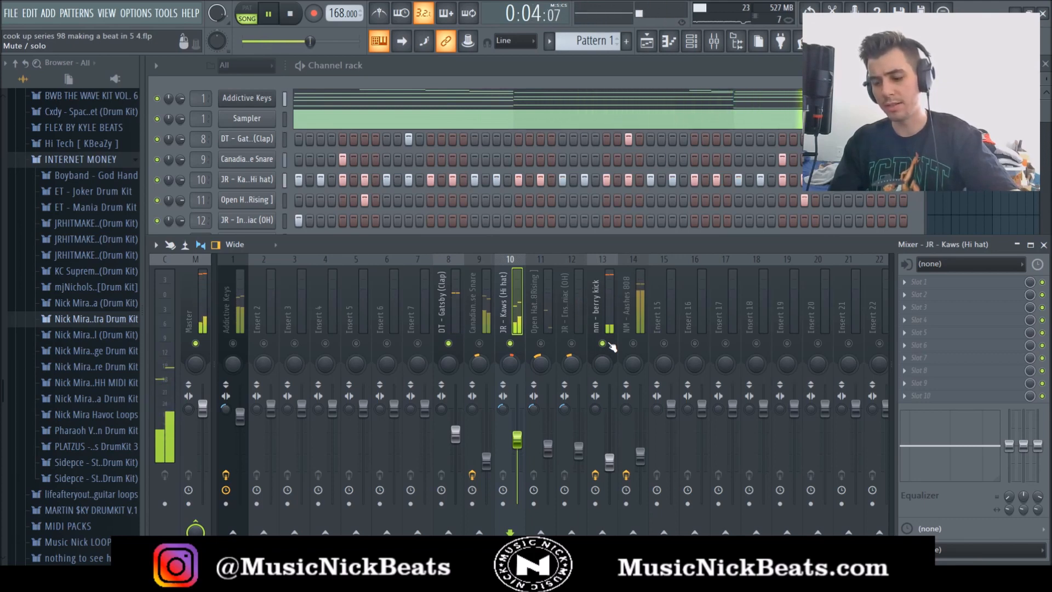
pyautogui.click(608, 463)
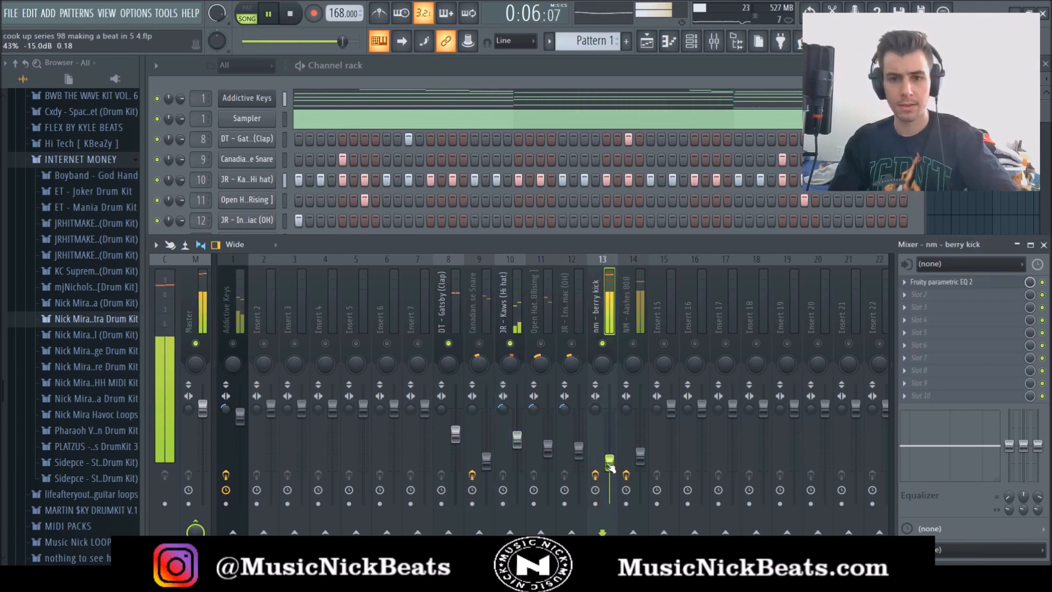
# Step: Open the Addictive Keys piano roll and examine the chord and bass notes
pyautogui.click(404, 65)
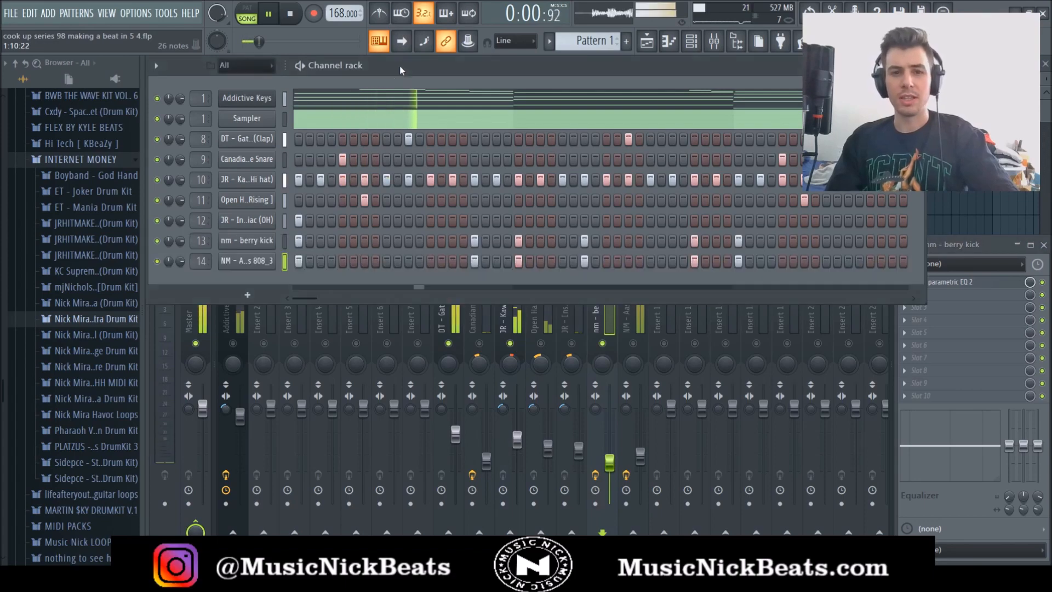
pyautogui.click(394, 99)
pyautogui.scroll(-5, 393, 98)
pyautogui.scroll(-6, 230, 337)
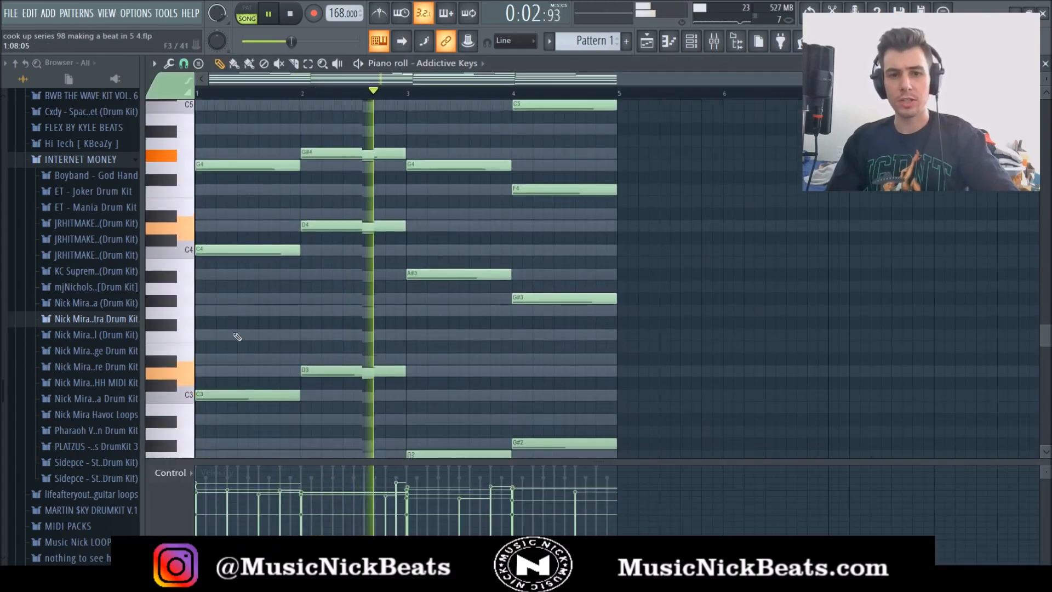
# Step: Examine the upper melody notes in the Addictive Keys piano roll, stop playback and close the piano roll
pyautogui.scroll(7, 243, 311)
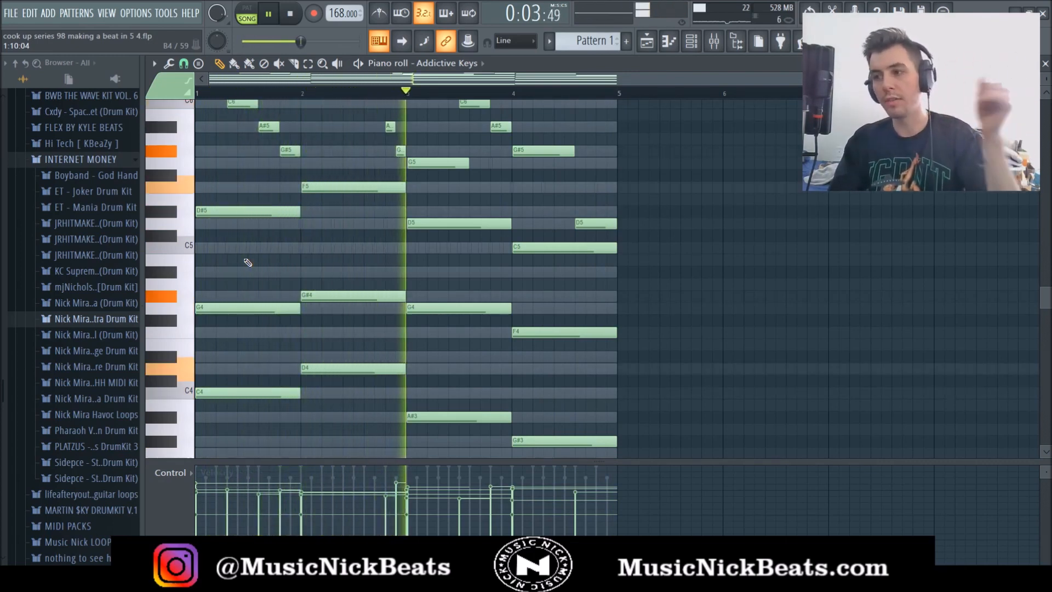
pyautogui.press('space')
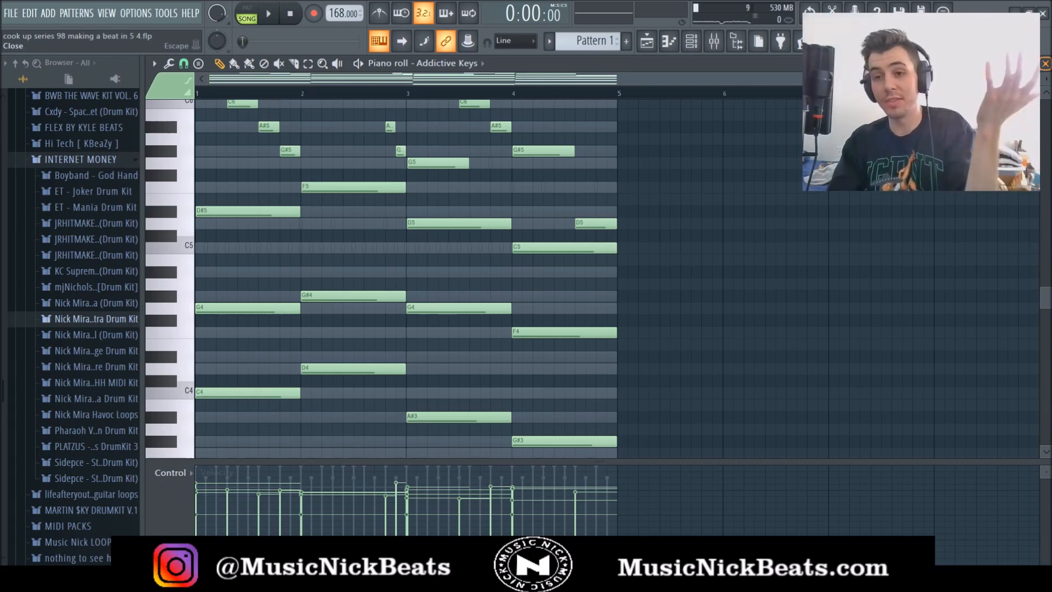
pyautogui.click(1044, 64)
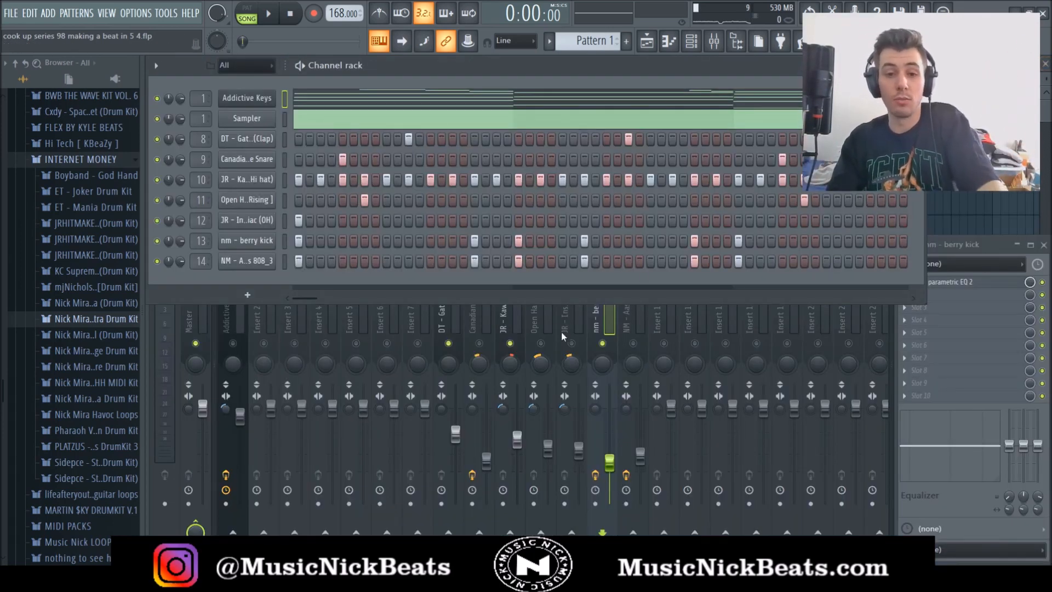
# Step: Unsolo the drums, play the full beat while fine-tuning the NM - Aashes 808 mixer level, and select the Addictive Keys channel
pyautogui.click(521, 321)
pyautogui.press('space')
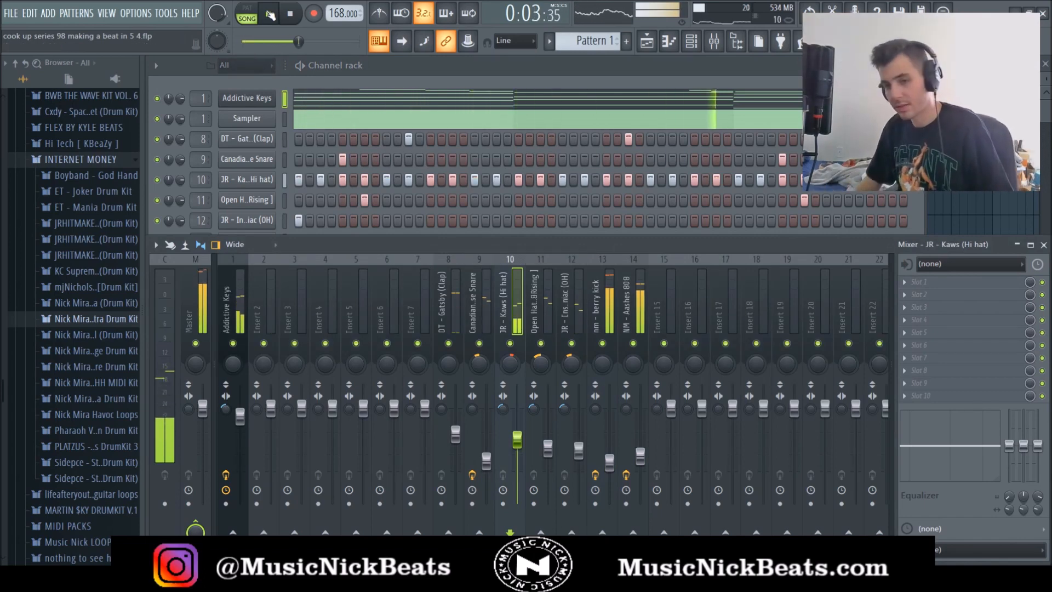
pyautogui.click(608, 456)
pyautogui.click(640, 455)
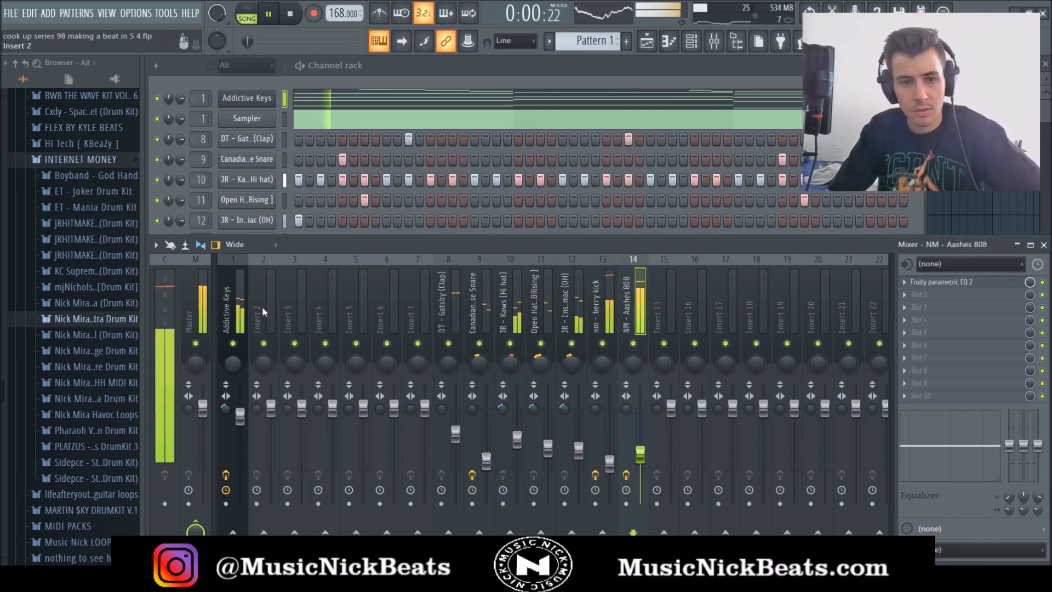
pyautogui.click(284, 98)
pyautogui.press('space')
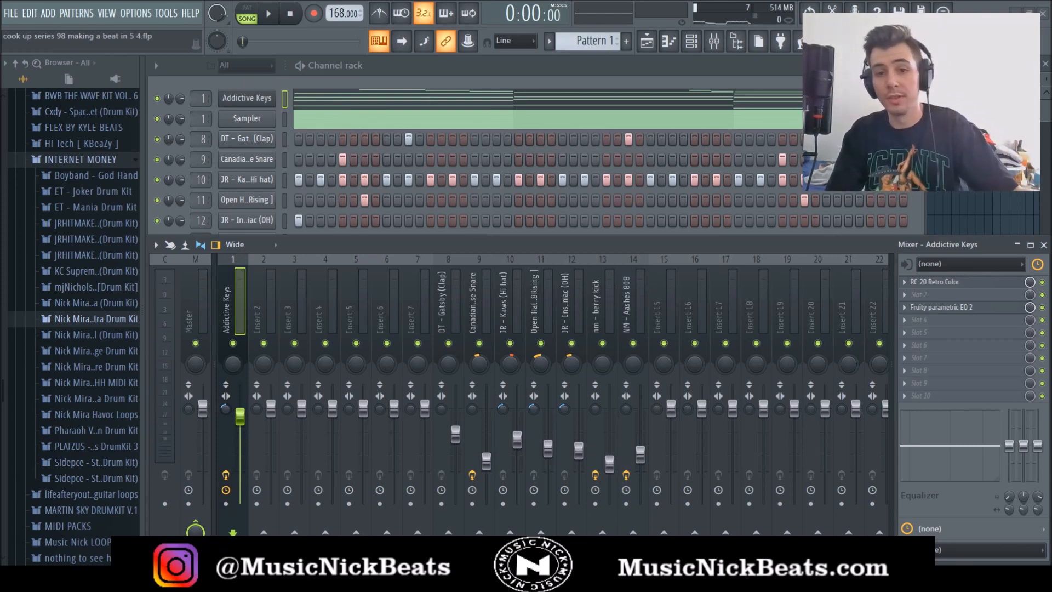
# Step: Play back and check the ElectraX chord and bass notes, close the piano roll and lower the ElectraX mixer level slightly
pyautogui.click(390, 73)
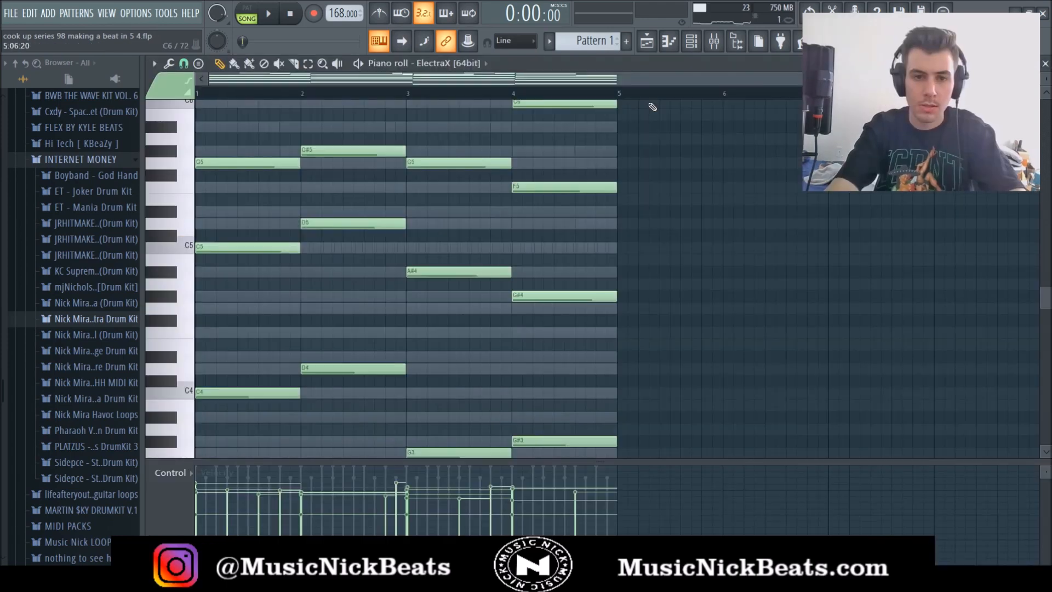
pyautogui.press('space')
pyautogui.scroll(-2, 490, 263)
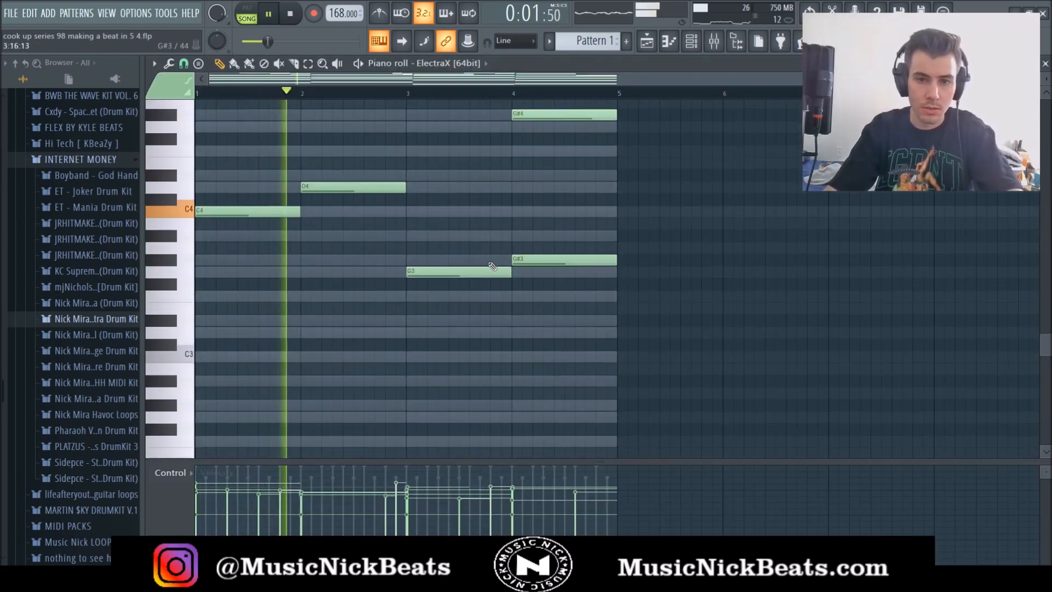
pyautogui.scroll(-3, 648, 305)
pyautogui.click(1044, 65)
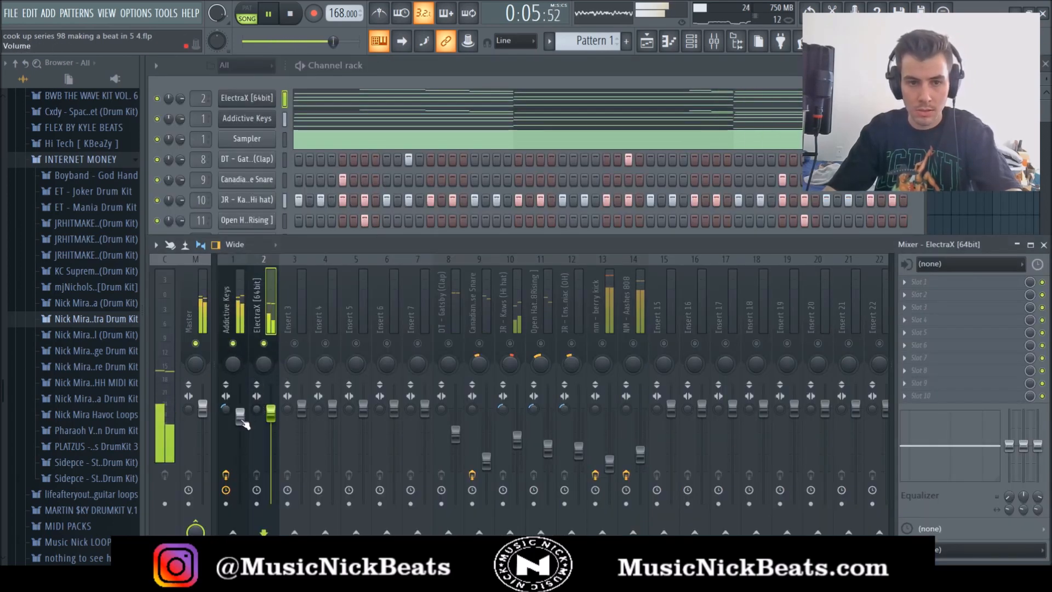
pyautogui.moveTo(257, 409); pyautogui.dragTo(271, 417)
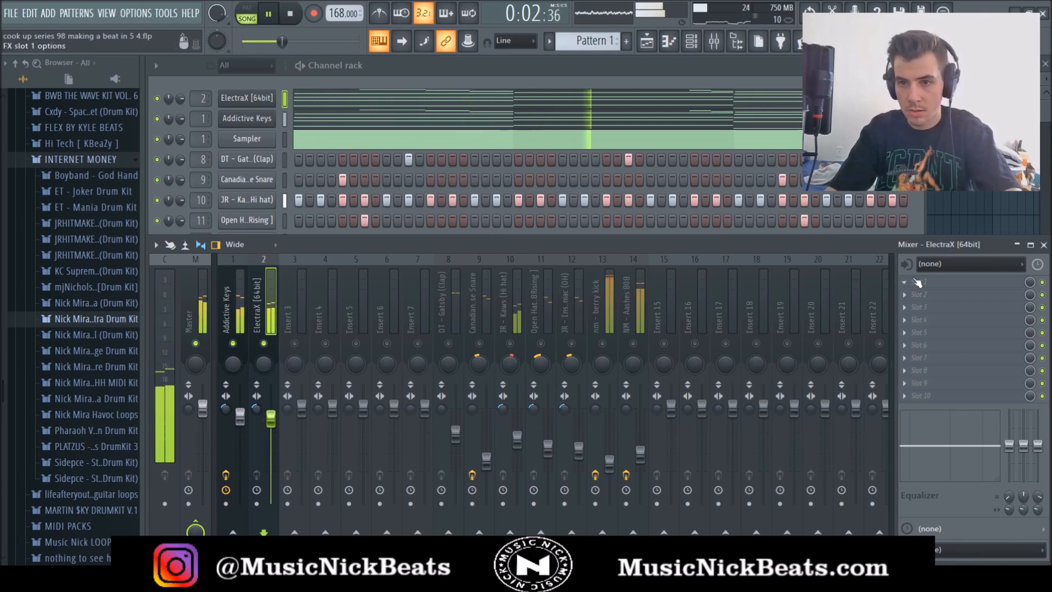
# Step: Add Fruity Chorus and RC-20 Retro Color with the Slight Detune preset to the ElectraX mixer track
pyautogui.click(760, 203)
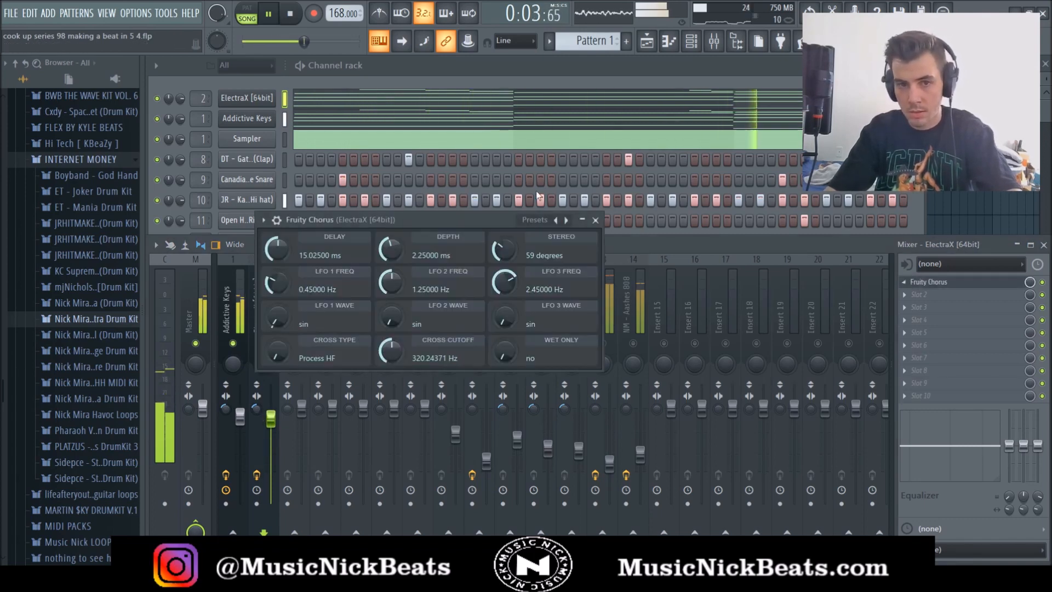
pyautogui.click(593, 220)
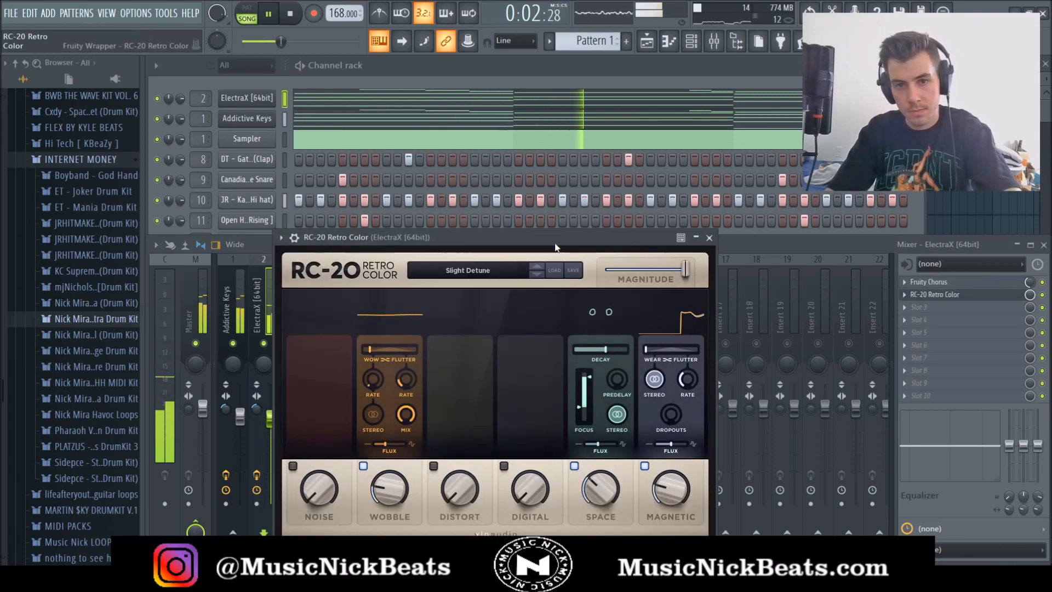
pyautogui.moveTo(627, 504); pyautogui.dragTo(628, 482)
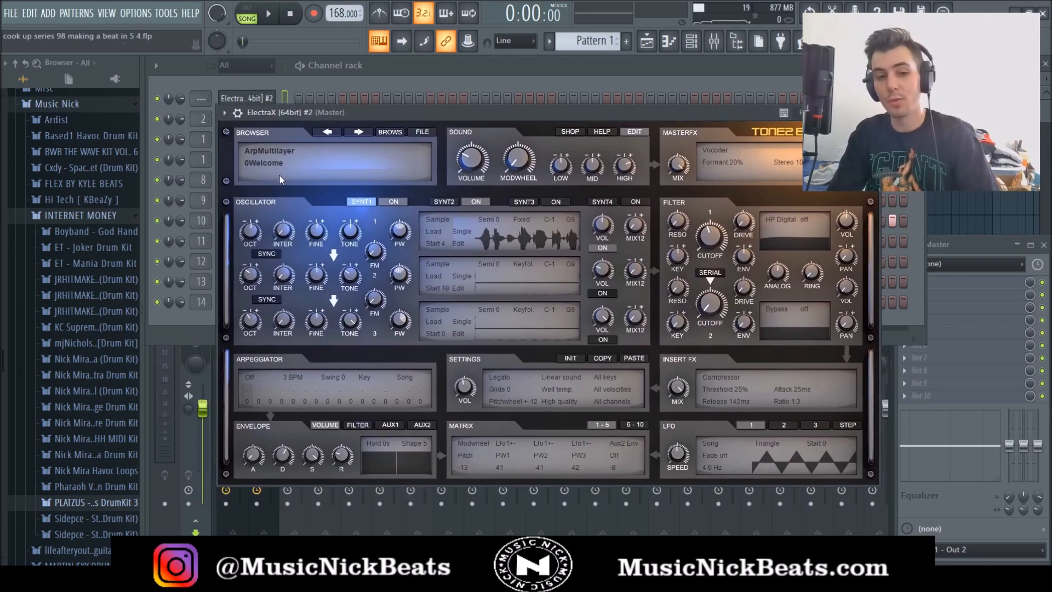
# Step: Load the Accordion - Pull Up preset in the second ElectraX, paste the copied notes into it and transpose them up one octave
pyautogui.scroll(-1, 279, 169)
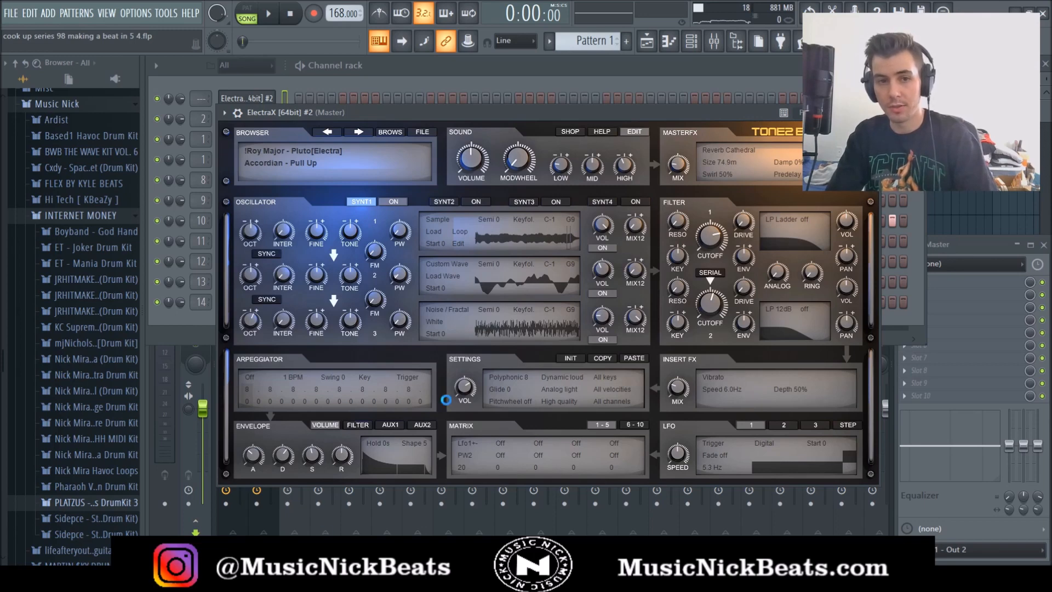
pyautogui.press('Escape')
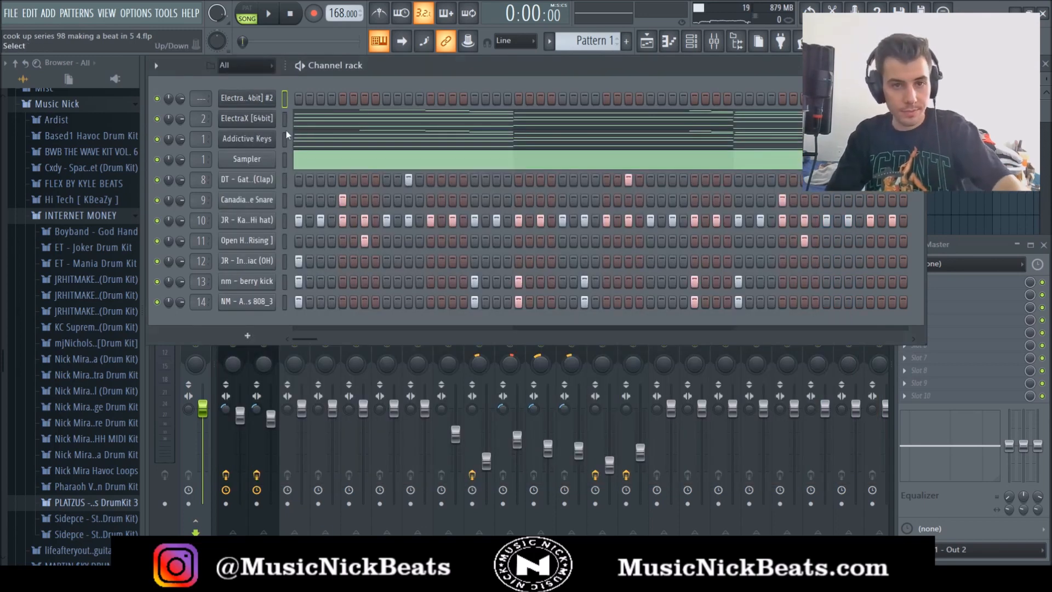
pyautogui.hotkey('ctrl', 'v')
pyautogui.click(330, 99)
pyautogui.hotkey('ctrl', 'Up')
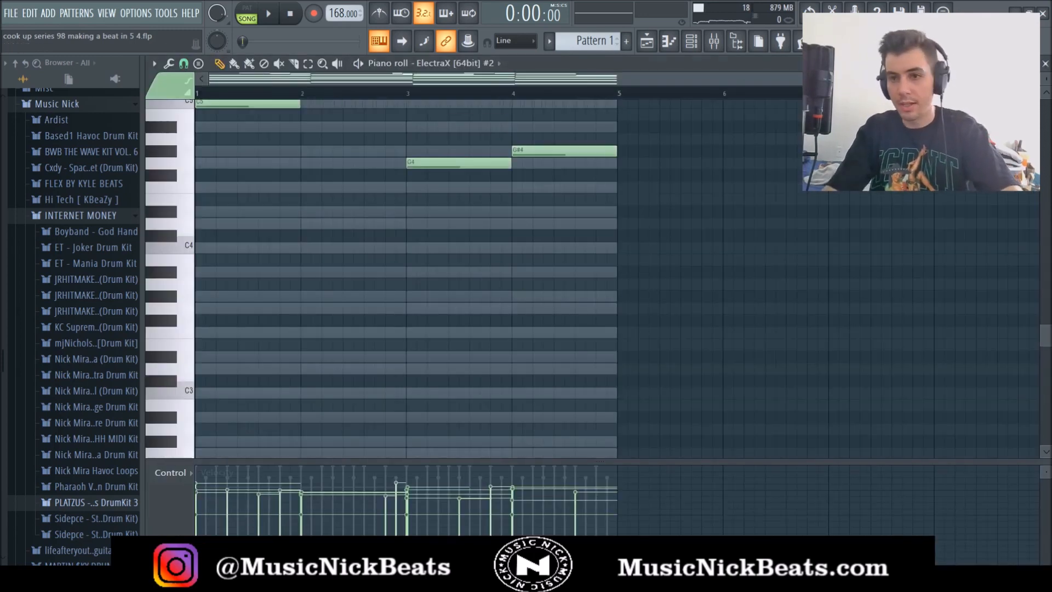
pyautogui.click(1045, 62)
# Step: Play back the second ElectraX layer and lower its mixer level until it sits under the full beat, ending its solo
pyautogui.click(380, 97)
pyautogui.press('space')
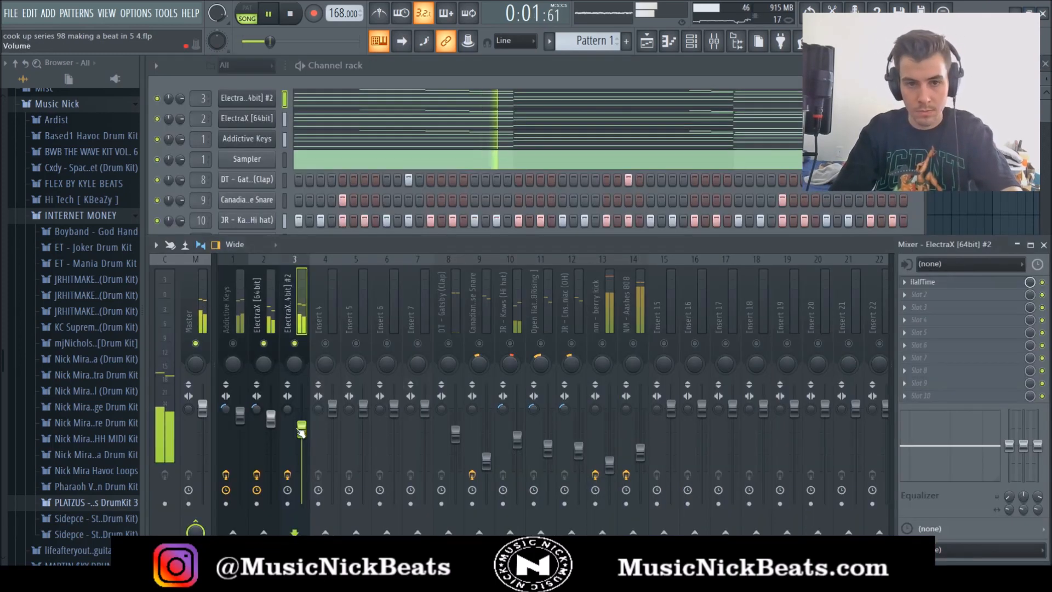
pyautogui.moveTo(301, 432); pyautogui.dragTo(305, 444)
pyautogui.rightClick(295, 343)
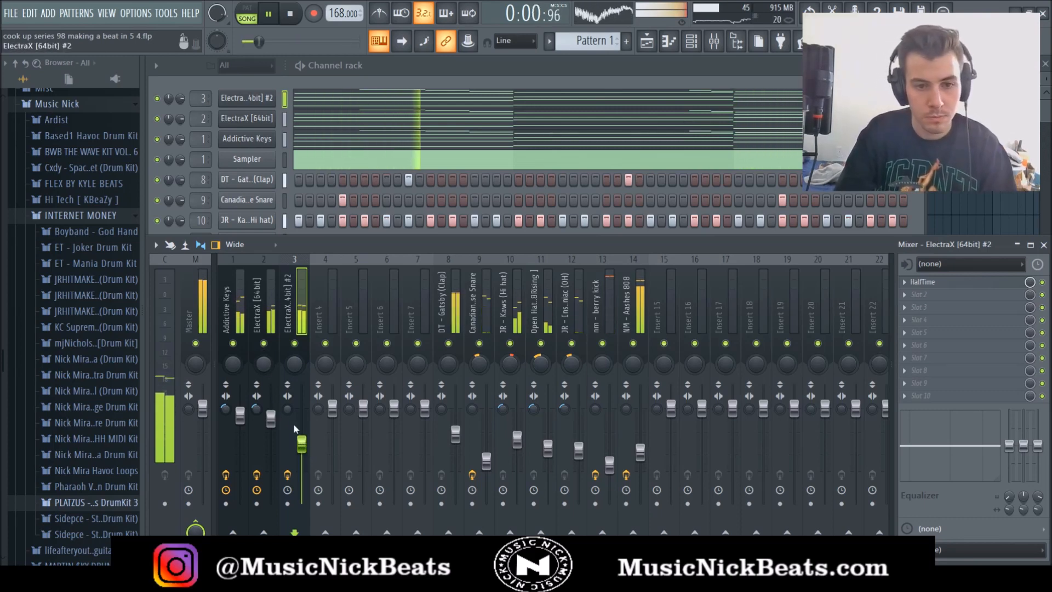
pyautogui.moveTo(302, 443); pyautogui.dragTo(302, 451)
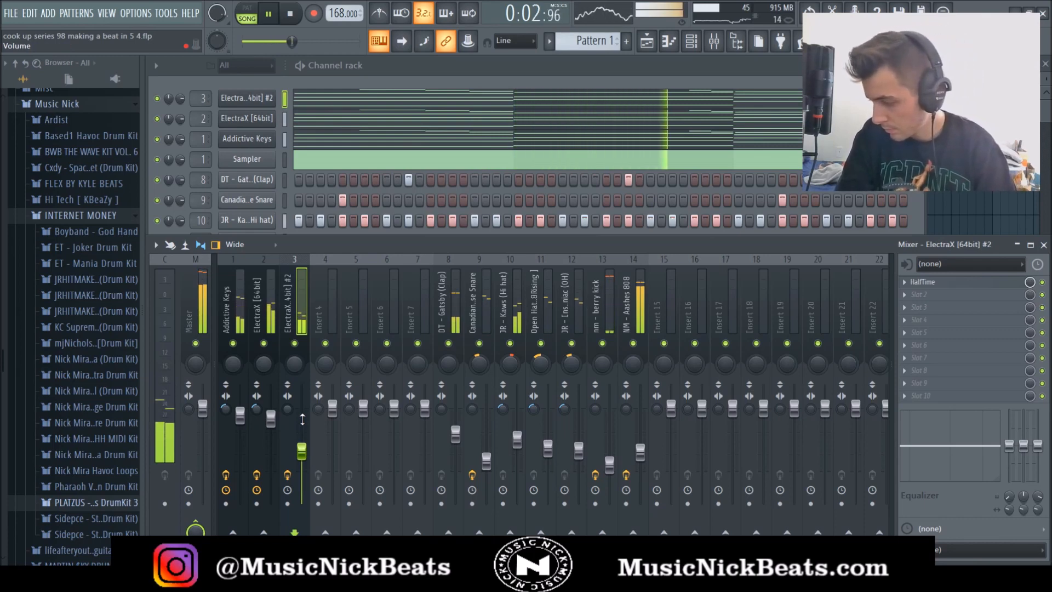
pyautogui.moveTo(304, 458); pyautogui.dragTo(304, 467)
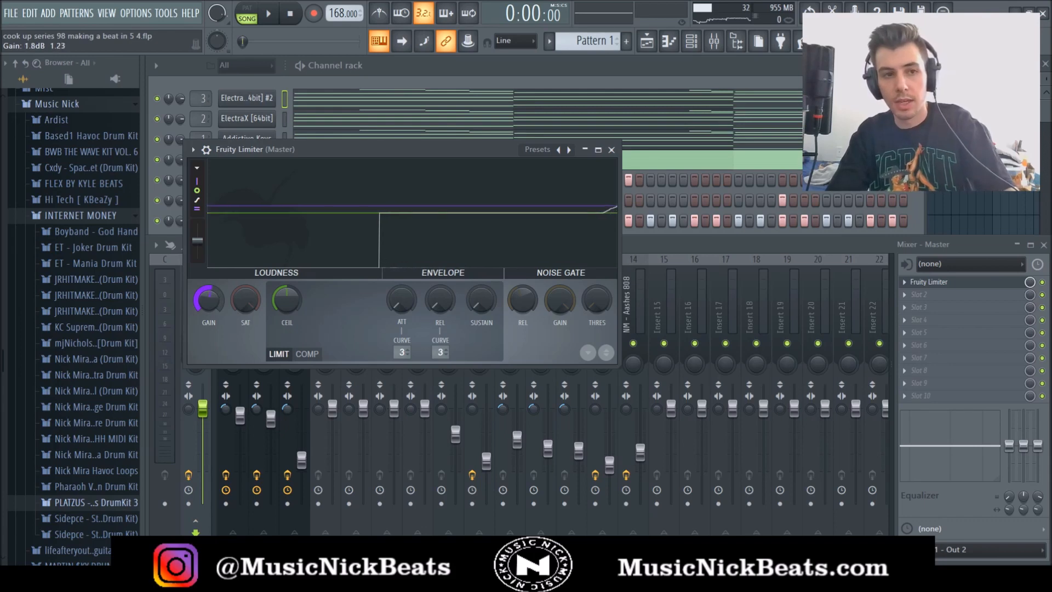
# Step: Play the beat through the master's Fruity Limiter, close the limiter and fine-tune the drum levels, including snare and clap
pyautogui.press('space')
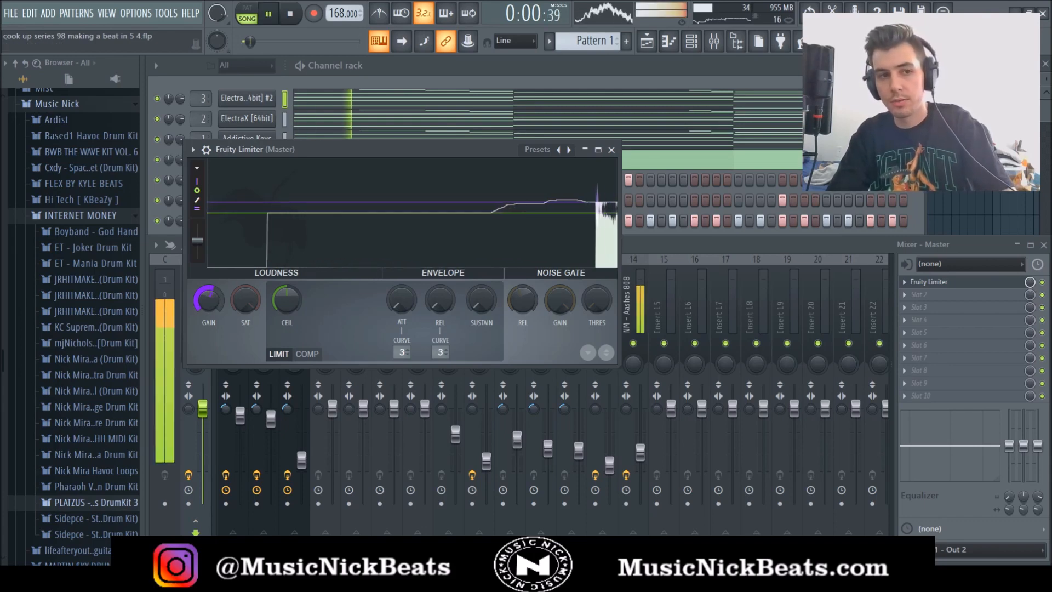
pyautogui.click(611, 150)
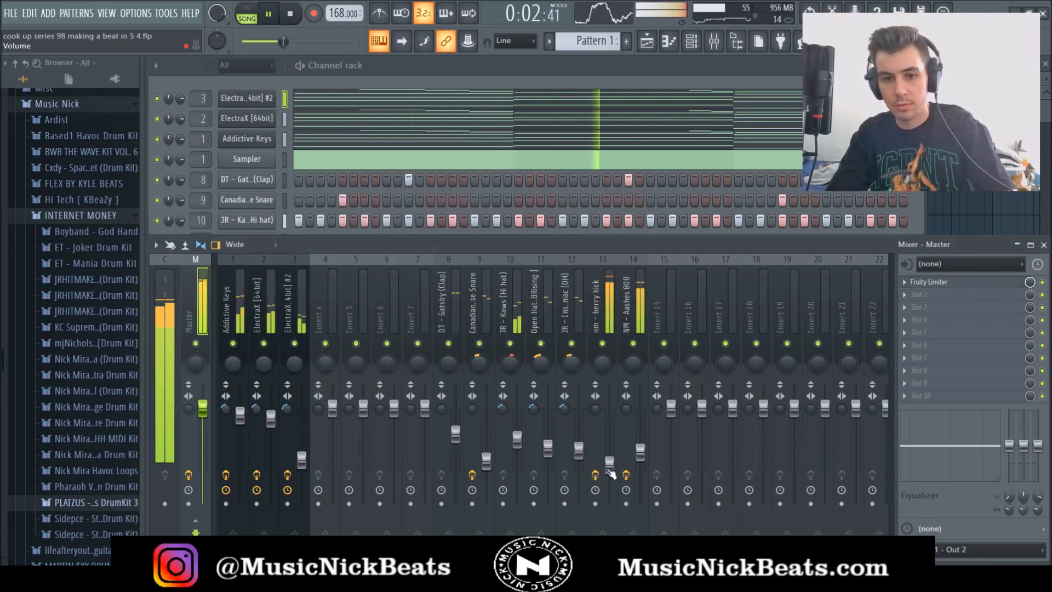
pyautogui.click(602, 493)
pyautogui.moveTo(578, 451); pyautogui.dragTo(486, 463)
pyautogui.moveTo(456, 434); pyautogui.dragTo(456, 435)
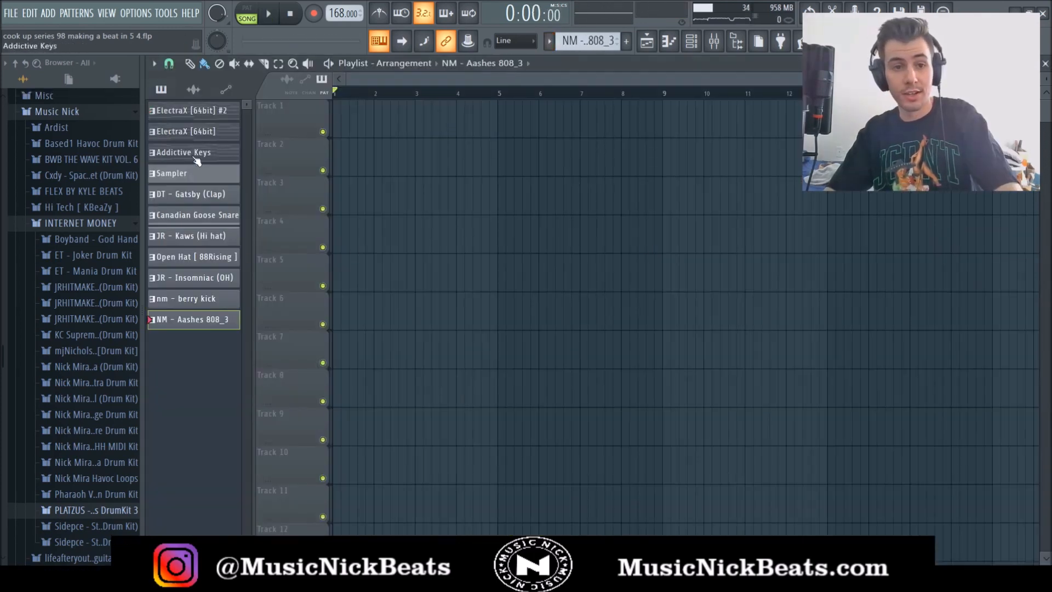
# Step: Select all the split instrument patterns except the Sampler and place them in the playlist from bar 1
pyautogui.keyDown('shift'); pyautogui.click(192, 117); pyautogui.keyUp('shift')
pyautogui.keyDown('ctrl'); pyautogui.click(178, 177); pyautogui.keyUp('ctrl')
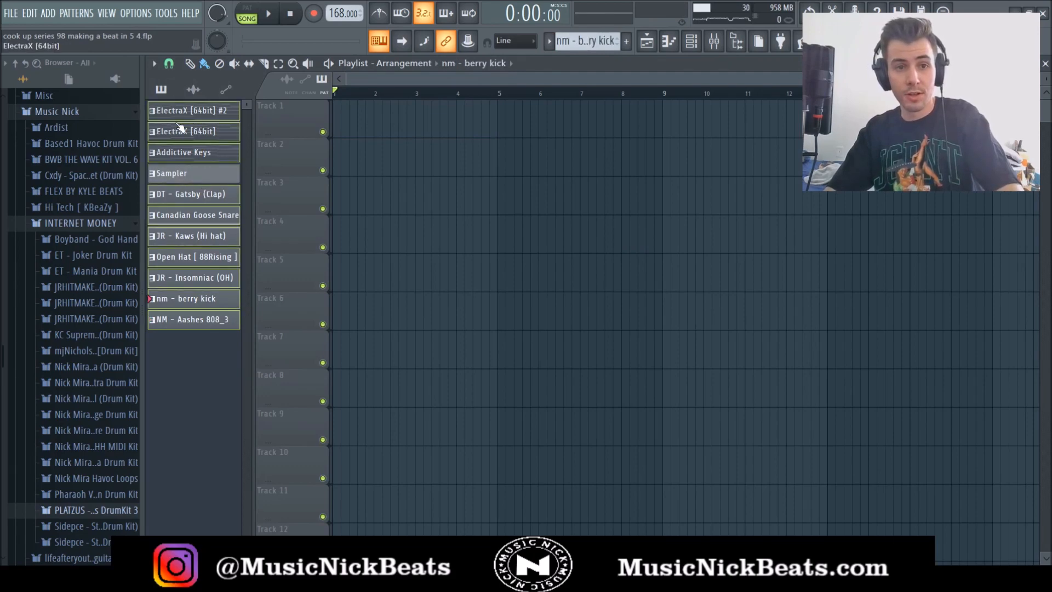
pyautogui.moveTo(256, 113); pyautogui.dragTo(335, 113)
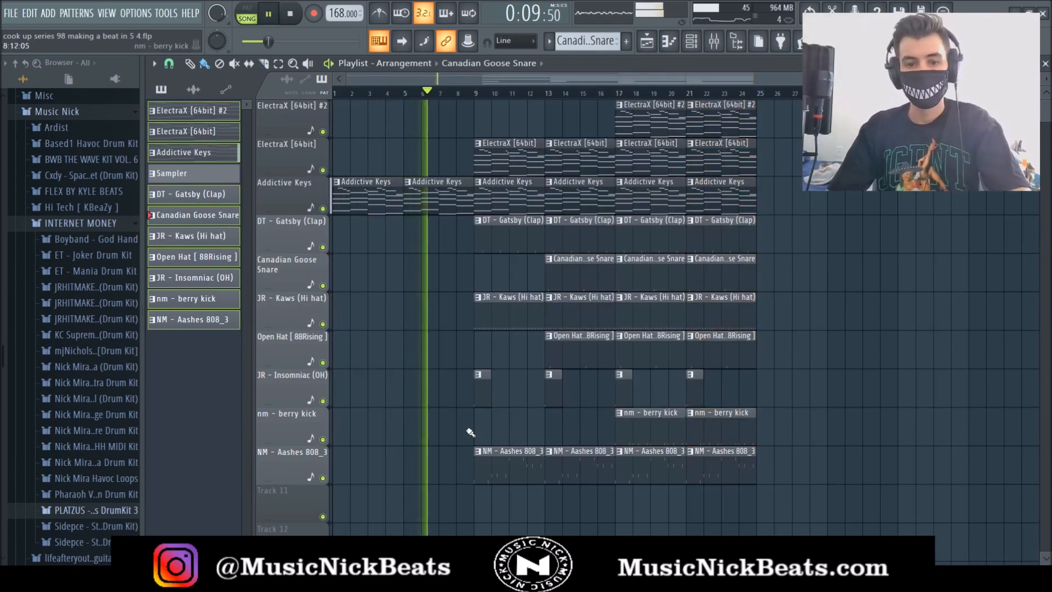
# Step: Duplicate the four-bar block at bar 21 to bar 25 and delete both ElectraX clips from the copy
pyautogui.moveTo(541, 505); pyautogui.dragTo(475, 94)
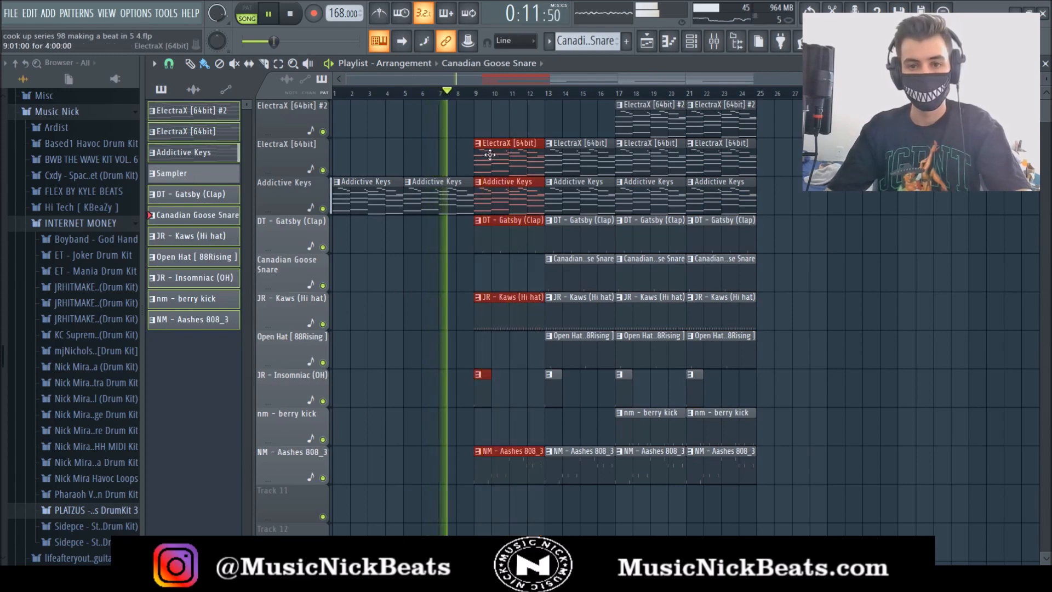
pyautogui.moveTo(788, 520); pyautogui.dragTo(701, 67)
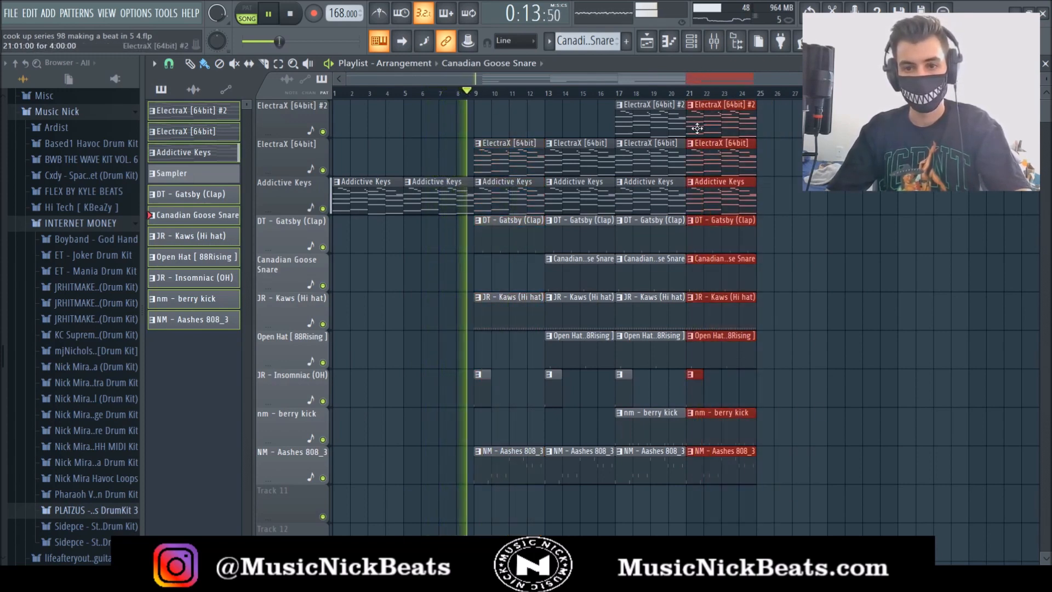
pyautogui.hotkey('ctrl', 'b')
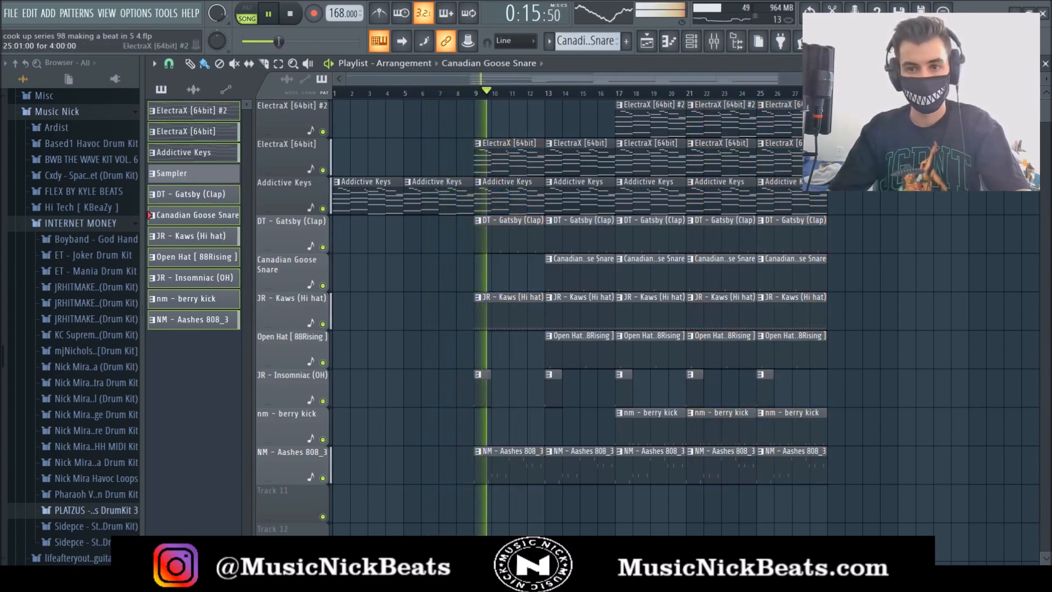
pyautogui.rightClick(802, 123)
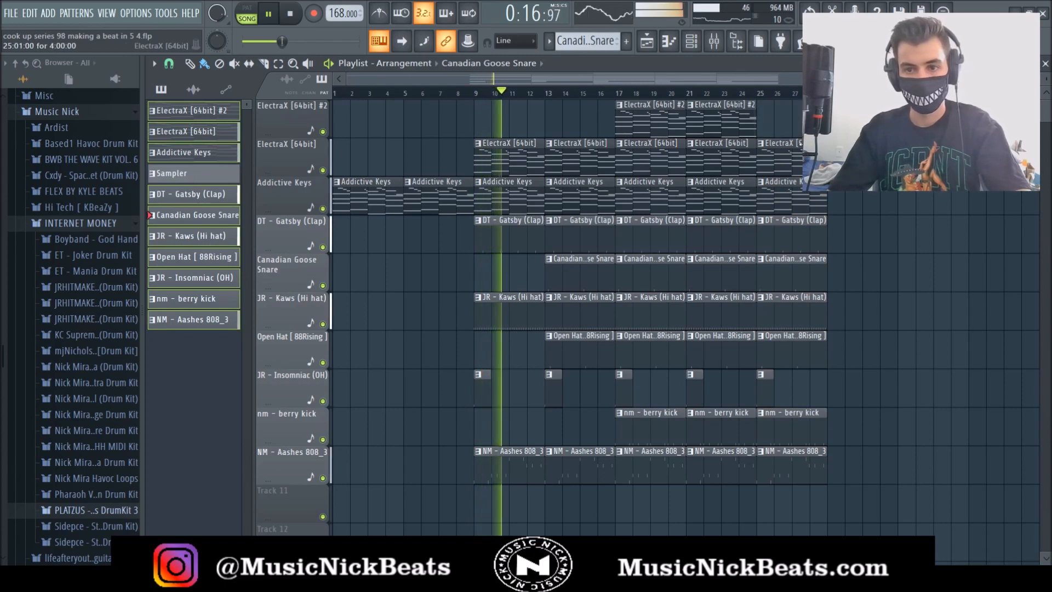
pyautogui.rightClick(802, 145)
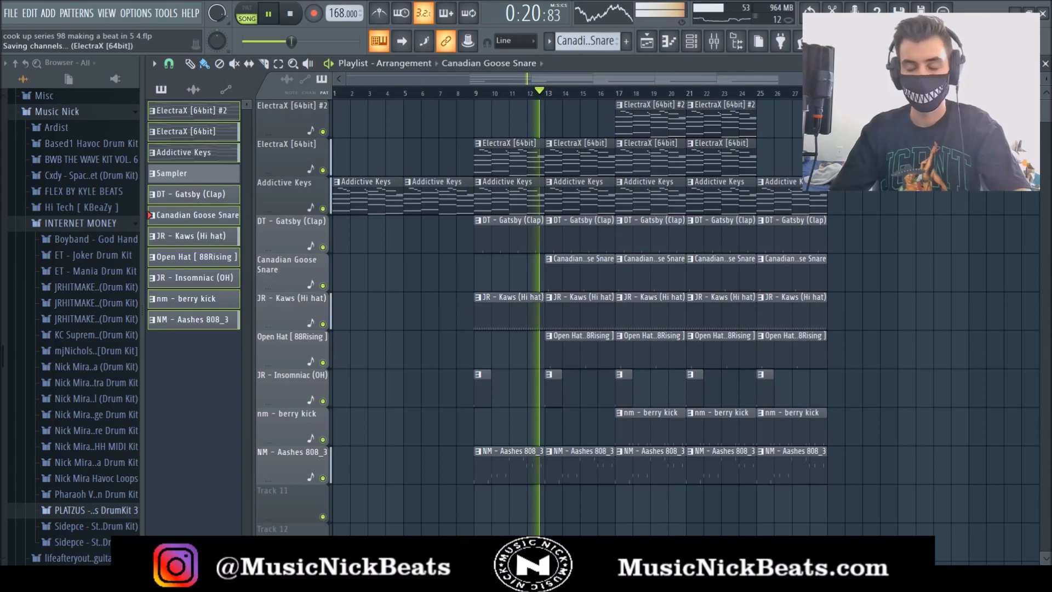
# Step: Open the mixer and rebalance the hi-hat and both open hats, with the snare at -16.0 dB and the second ElectraX at -14.8 dB
pyautogui.press('F9')
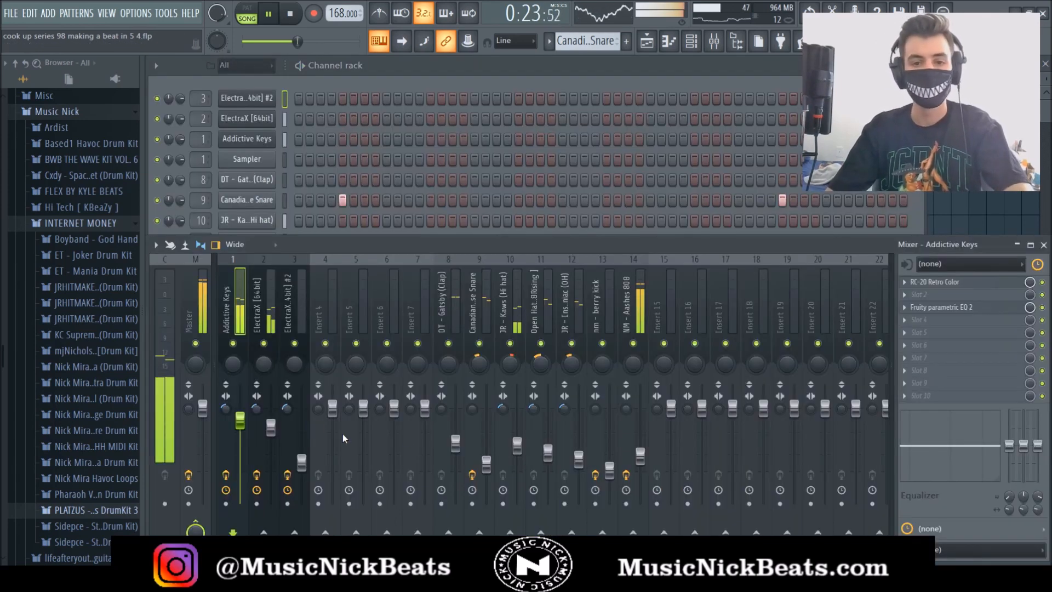
pyautogui.click(486, 464)
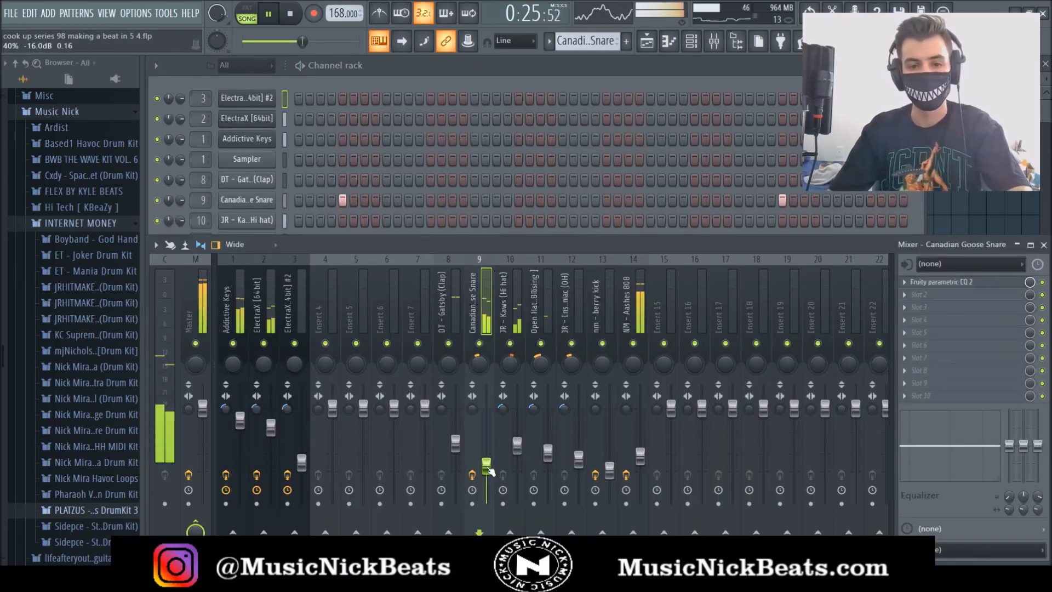
pyautogui.moveTo(547, 452); pyautogui.dragTo(547, 458)
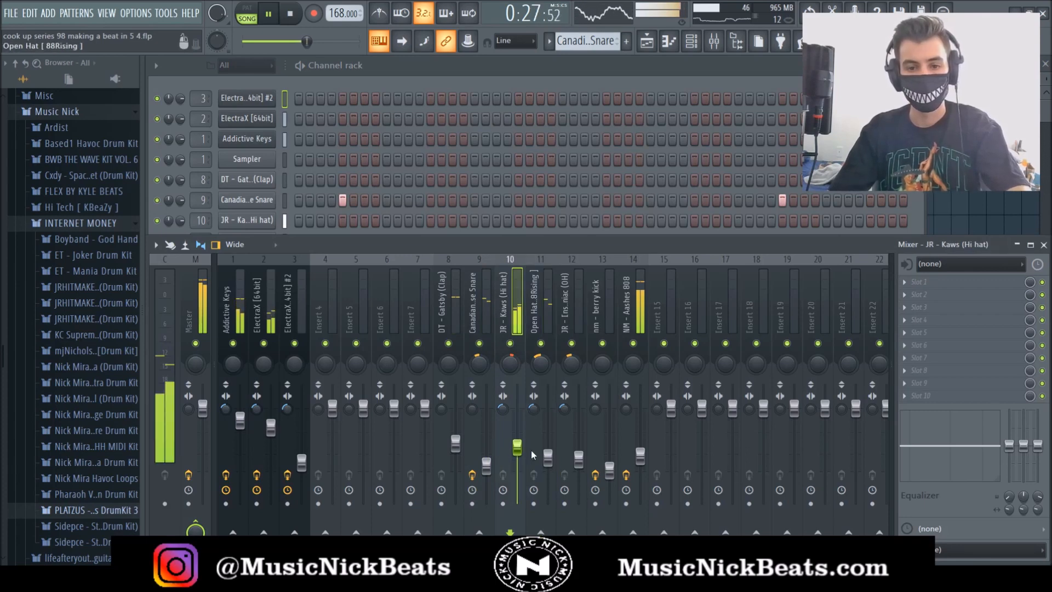
pyautogui.click(579, 462)
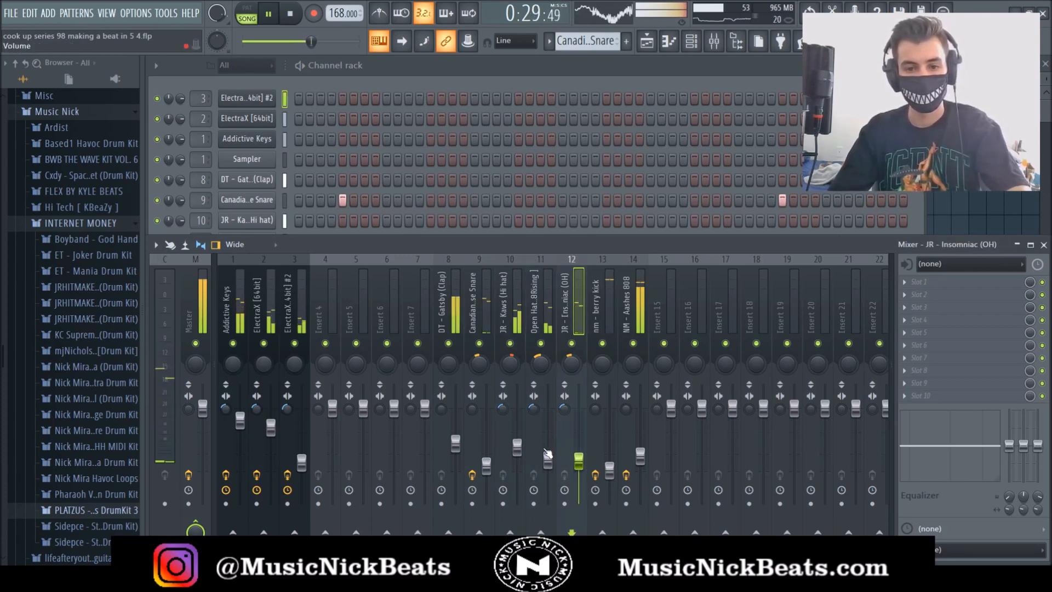
pyautogui.moveTo(547, 458); pyautogui.dragTo(548, 462)
pyautogui.click(301, 462)
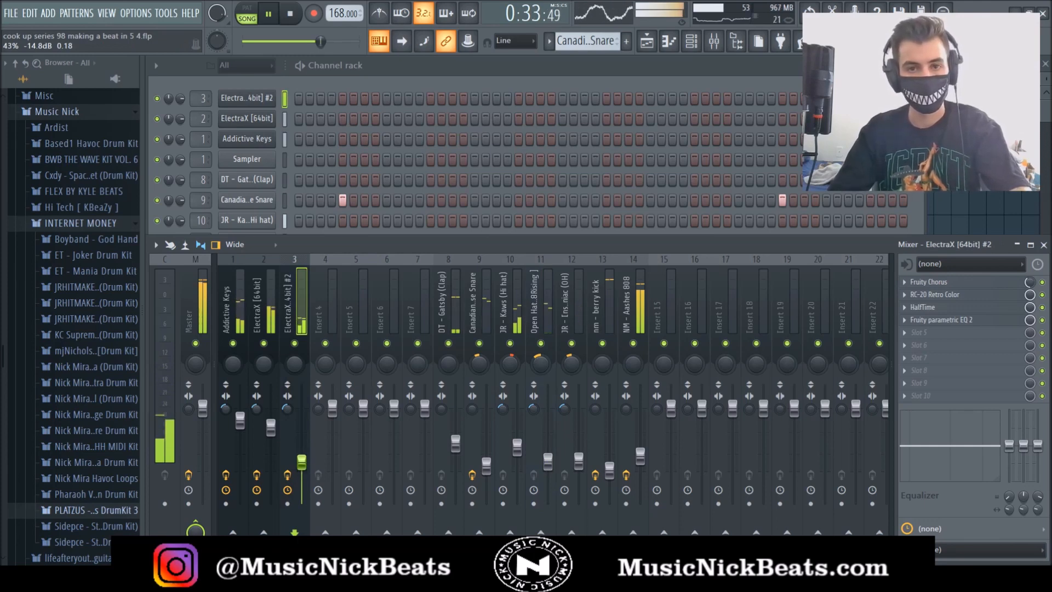
# Step: Open the playlist and duplicate the four-bar block at bar 25, without the ElectraX clips, to bar 29
pyautogui.press('F5')
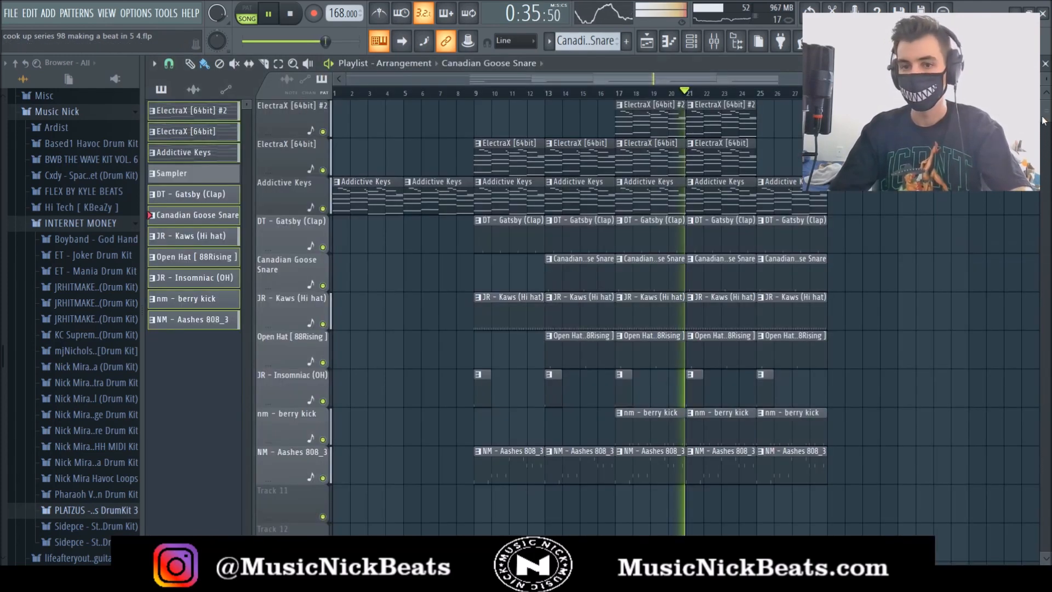
pyautogui.moveTo(822, 79); pyautogui.dragTo(881, 79)
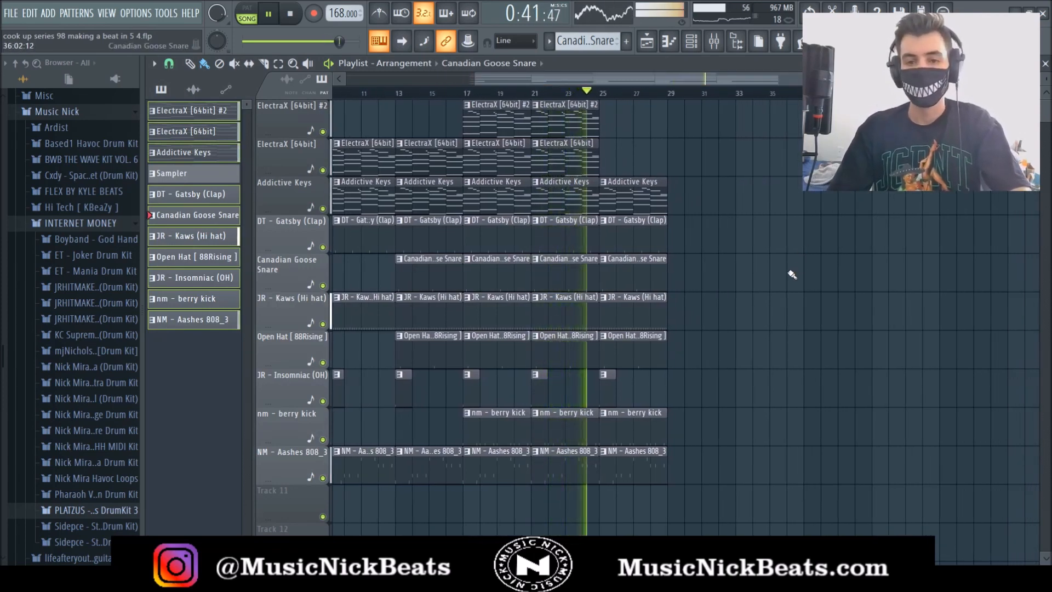
pyautogui.hscroll(-3, 791, 269)
pyautogui.moveTo(748, 79); pyautogui.dragTo(890, 79)
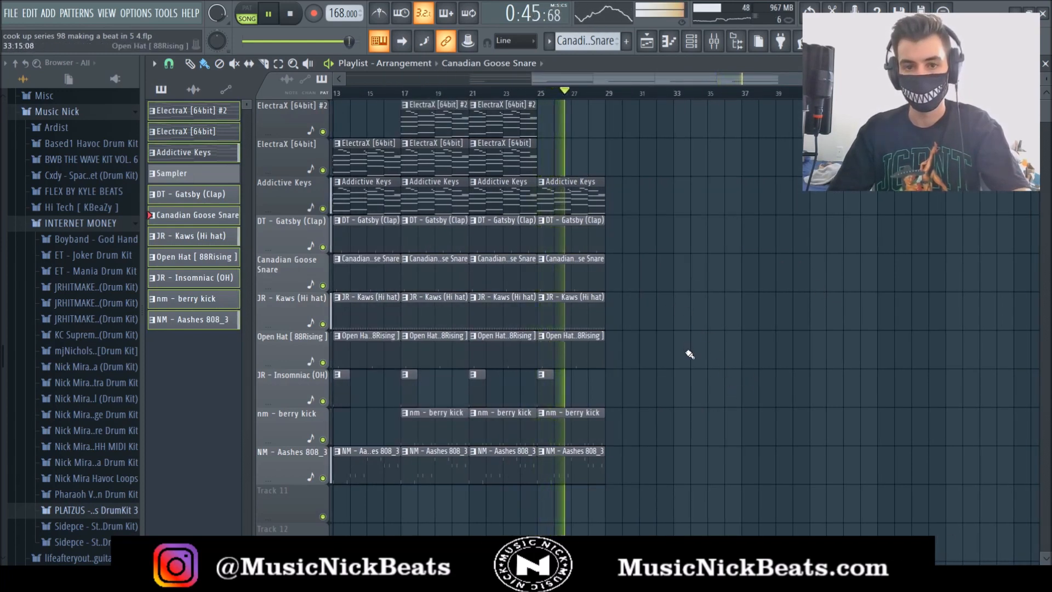
pyautogui.hscroll(-6, 707, 410)
pyautogui.moveTo(863, 476); pyautogui.dragTo(793, 200)
pyautogui.hscroll(4, 980, 118)
pyautogui.hotkey('ctrl', 'd')
pyautogui.hscroll(-3, 981, 118)
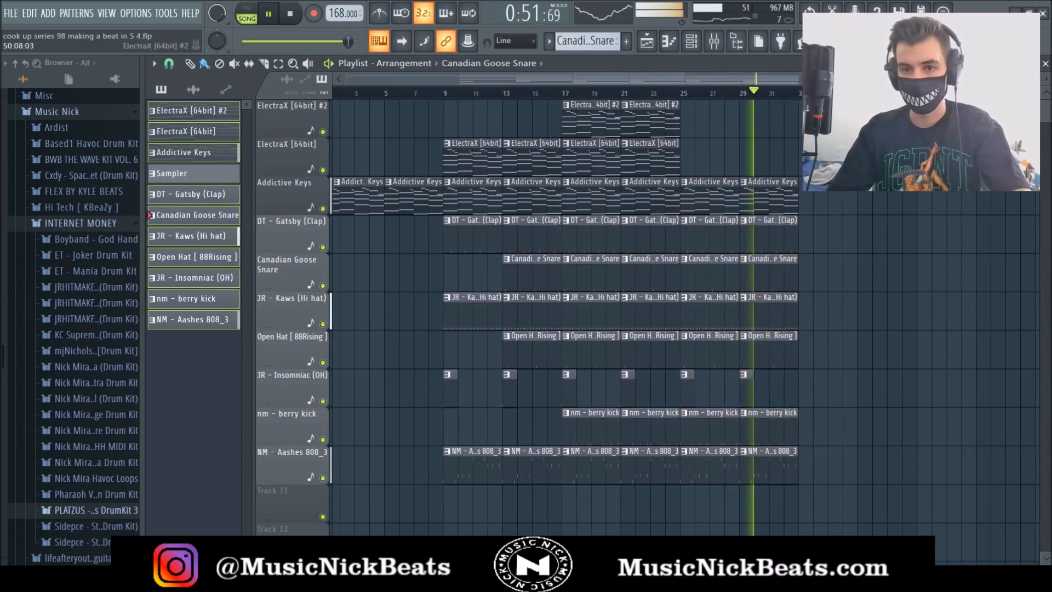
# Step: Copy a four-bar block with the first ElectraX to bar 33 and trim the preceding drum clips to leave a short gap before it
pyautogui.moveTo(598, 488); pyautogui.dragTo(584, 112)
pyautogui.moveTo(596, 118); pyautogui.dragTo(833, 119)
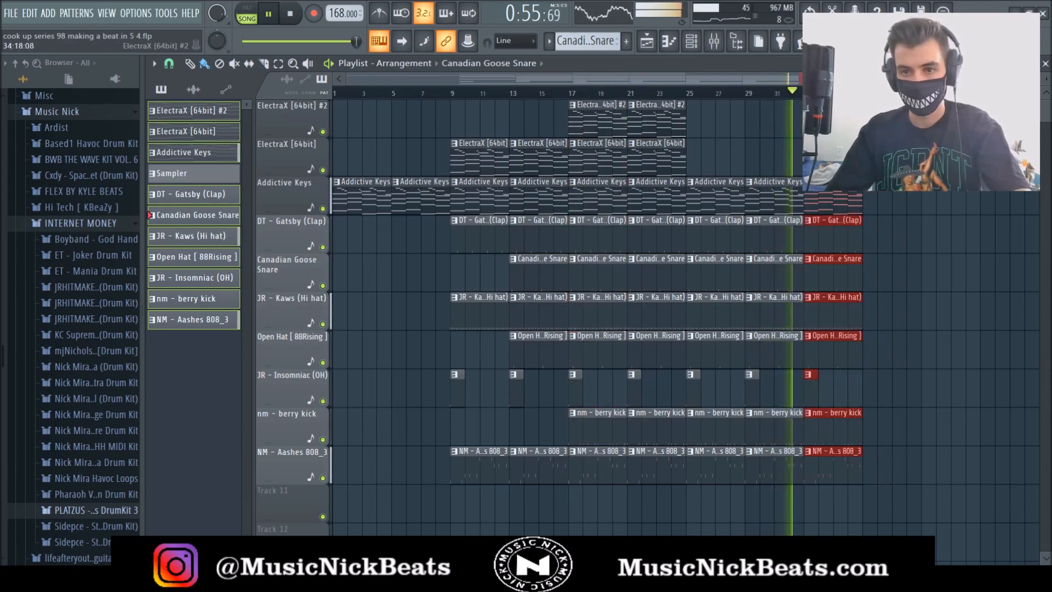
pyautogui.scroll(3, 850, 244)
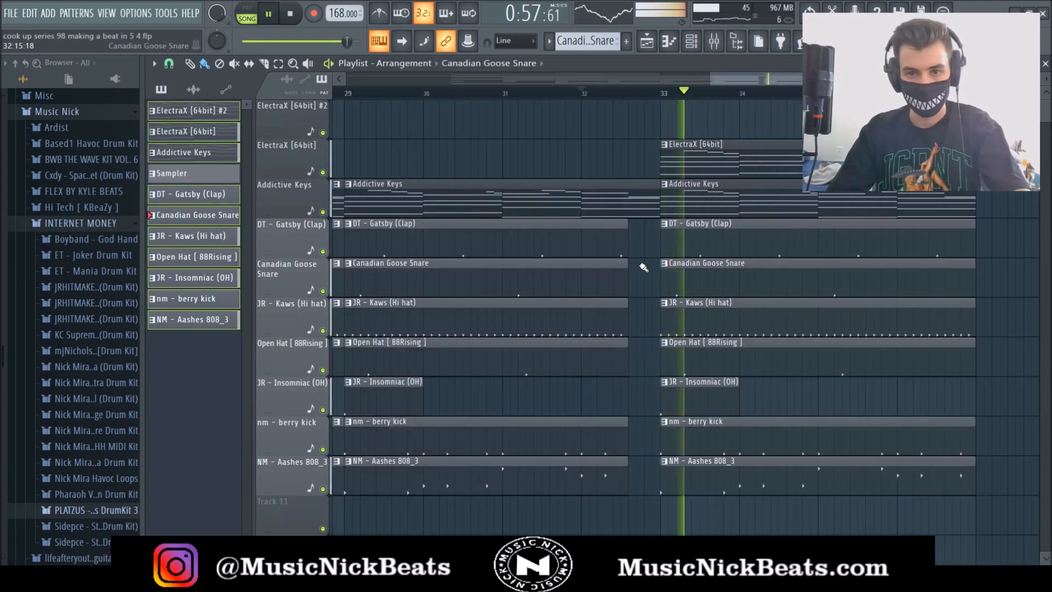
pyautogui.scroll(-2, 645, 267)
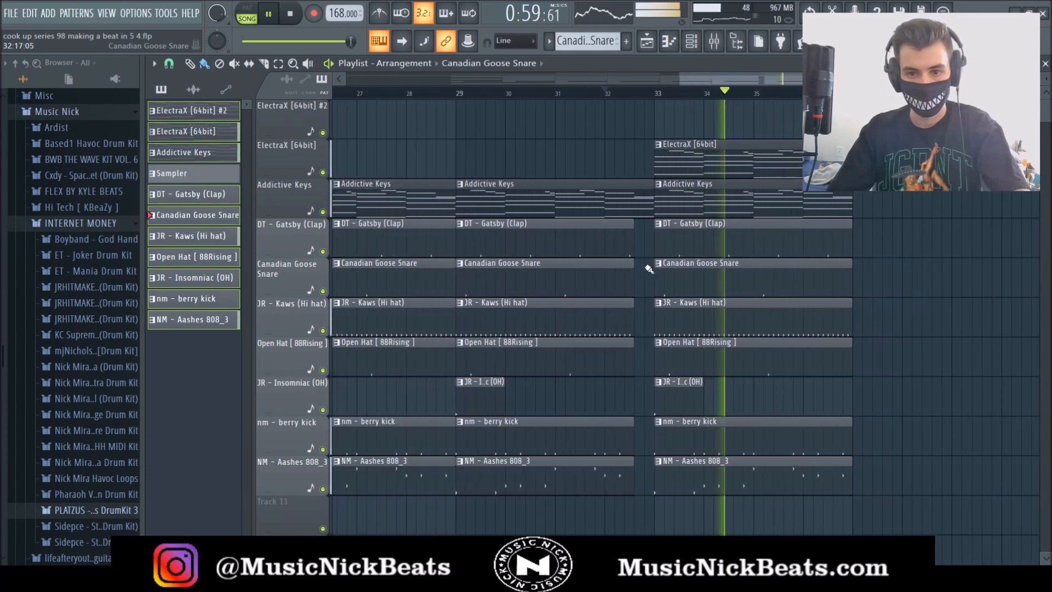
pyautogui.scroll(-2, 671, 270)
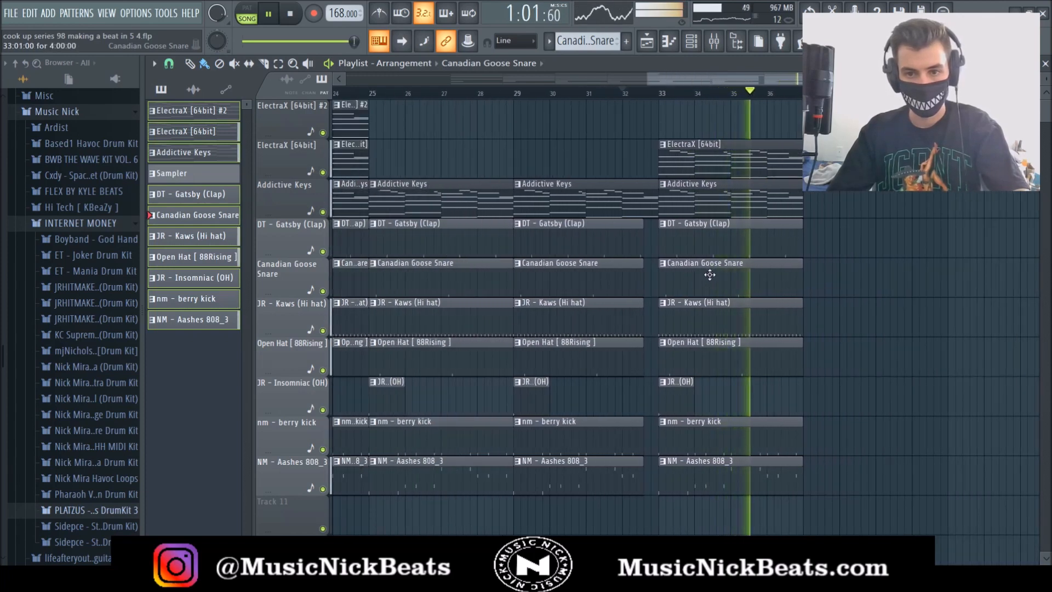
pyautogui.scroll(-3, 710, 274)
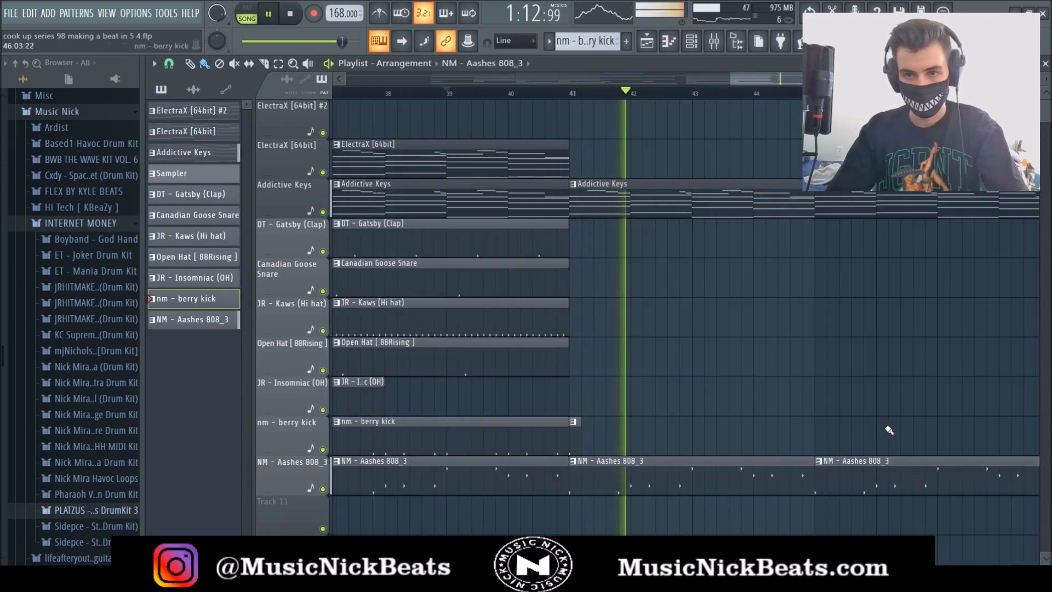
# Step: Delete the 808 clip at bar 45 so only Addictive Keys plays in the section's last four bars
pyautogui.scroll(-2, 888, 430)
pyautogui.moveTo(809, 79); pyautogui.dragTo(832, 79)
pyautogui.moveTo(910, 486); pyautogui.dragTo(742, 494)
pyautogui.scroll(-2, 841, 480)
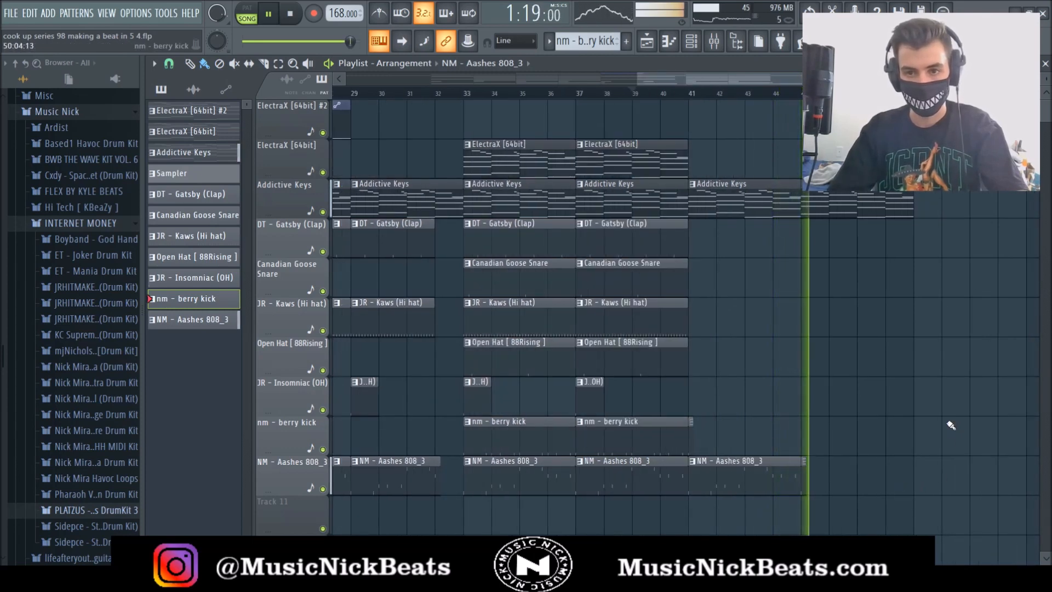
# Step: Select the arrangement from bar 9 onward, duplicate it with the copy starting at bar 49, and clear the selection
pyautogui.scroll(-3, 880, 450)
pyautogui.moveTo(965, 498); pyautogui.dragTo(428, 115)
pyautogui.hotkey('ctrl', 'b')
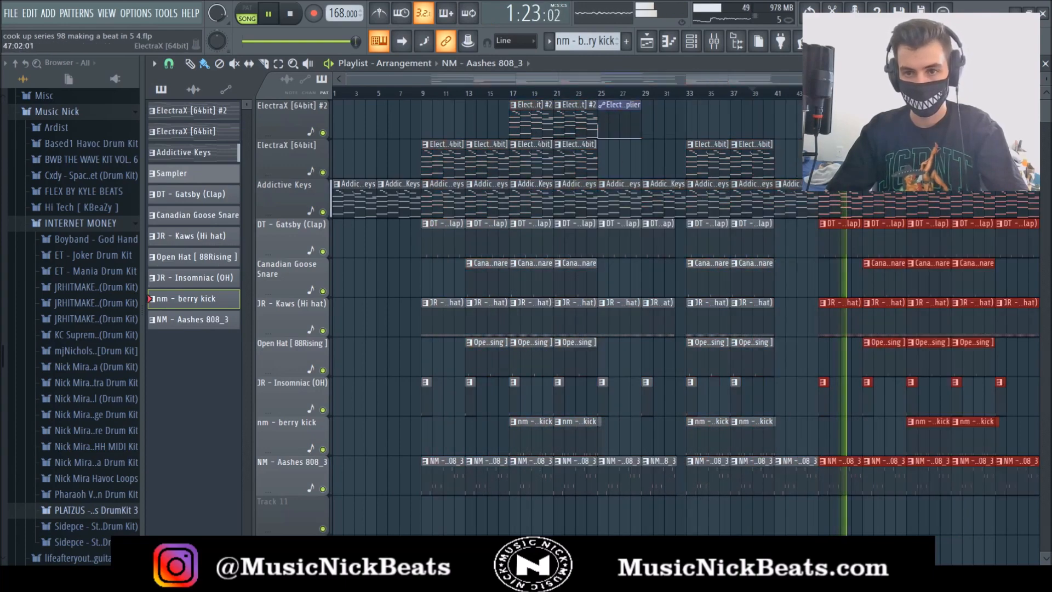
pyautogui.scroll(-3, 638, 87)
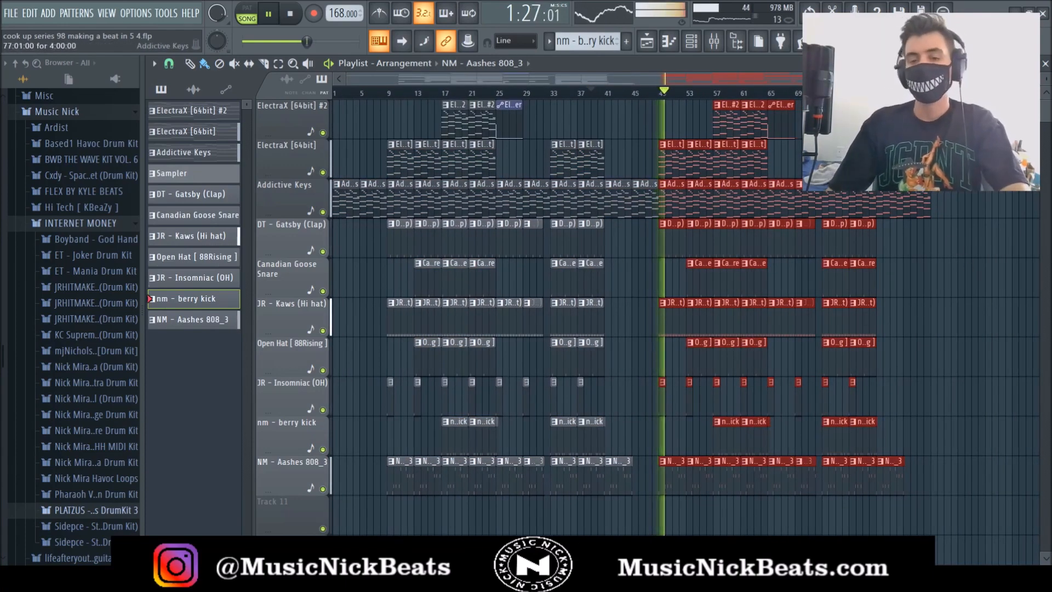
pyautogui.moveTo(832, 79); pyautogui.dragTo(889, 79)
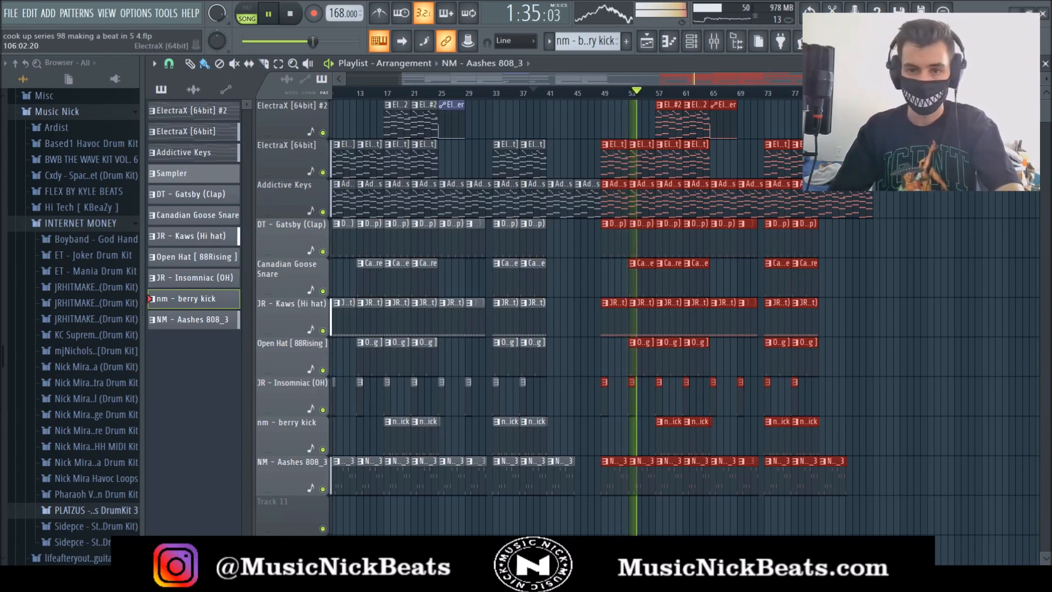
pyautogui.hotkey('ctrl', 'd')
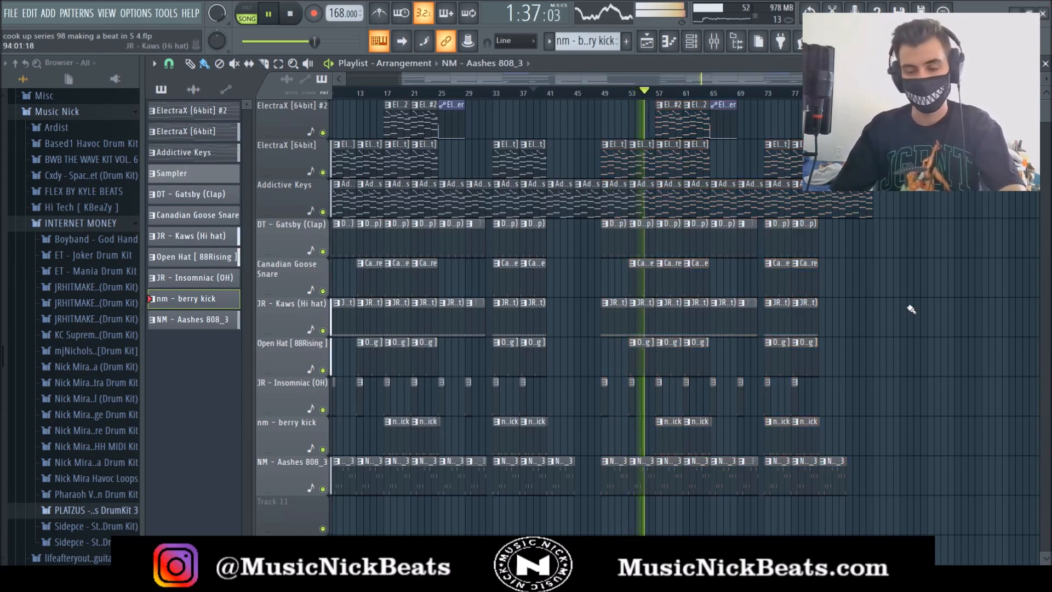
# Step: Extend the arrangement with a third section from bar 89 and play the song from the start
pyautogui.scroll(3, 766, 438)
pyautogui.moveTo(669, 517); pyautogui.dragTo(457, 518)
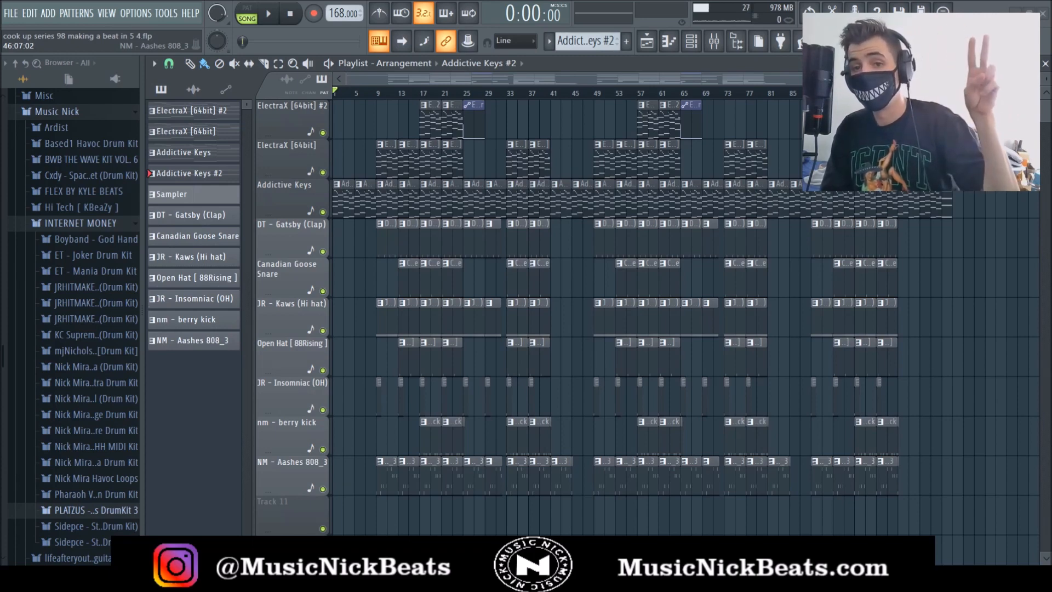
pyautogui.click(269, 15)
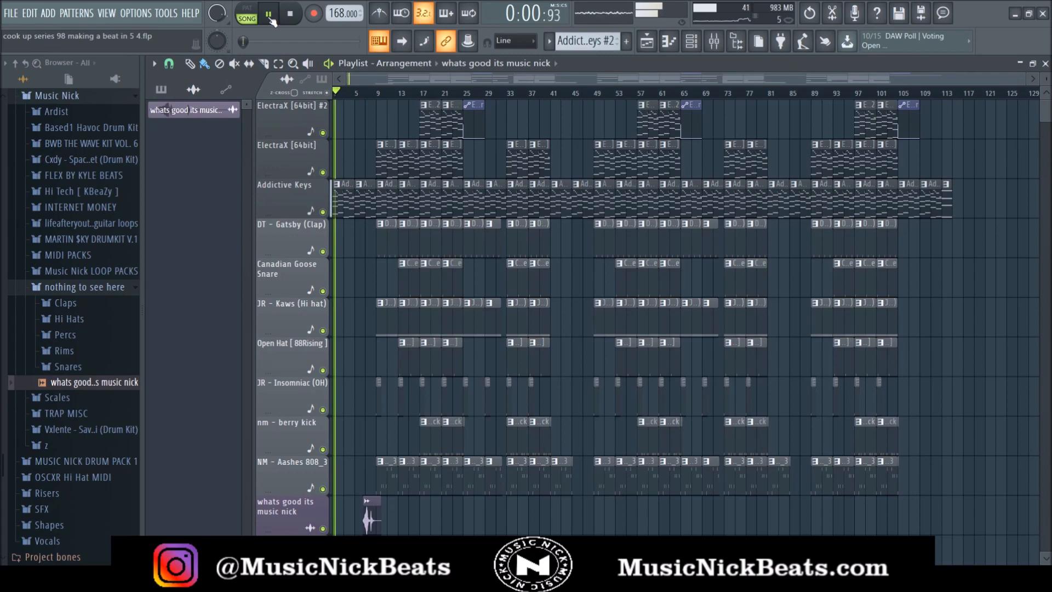